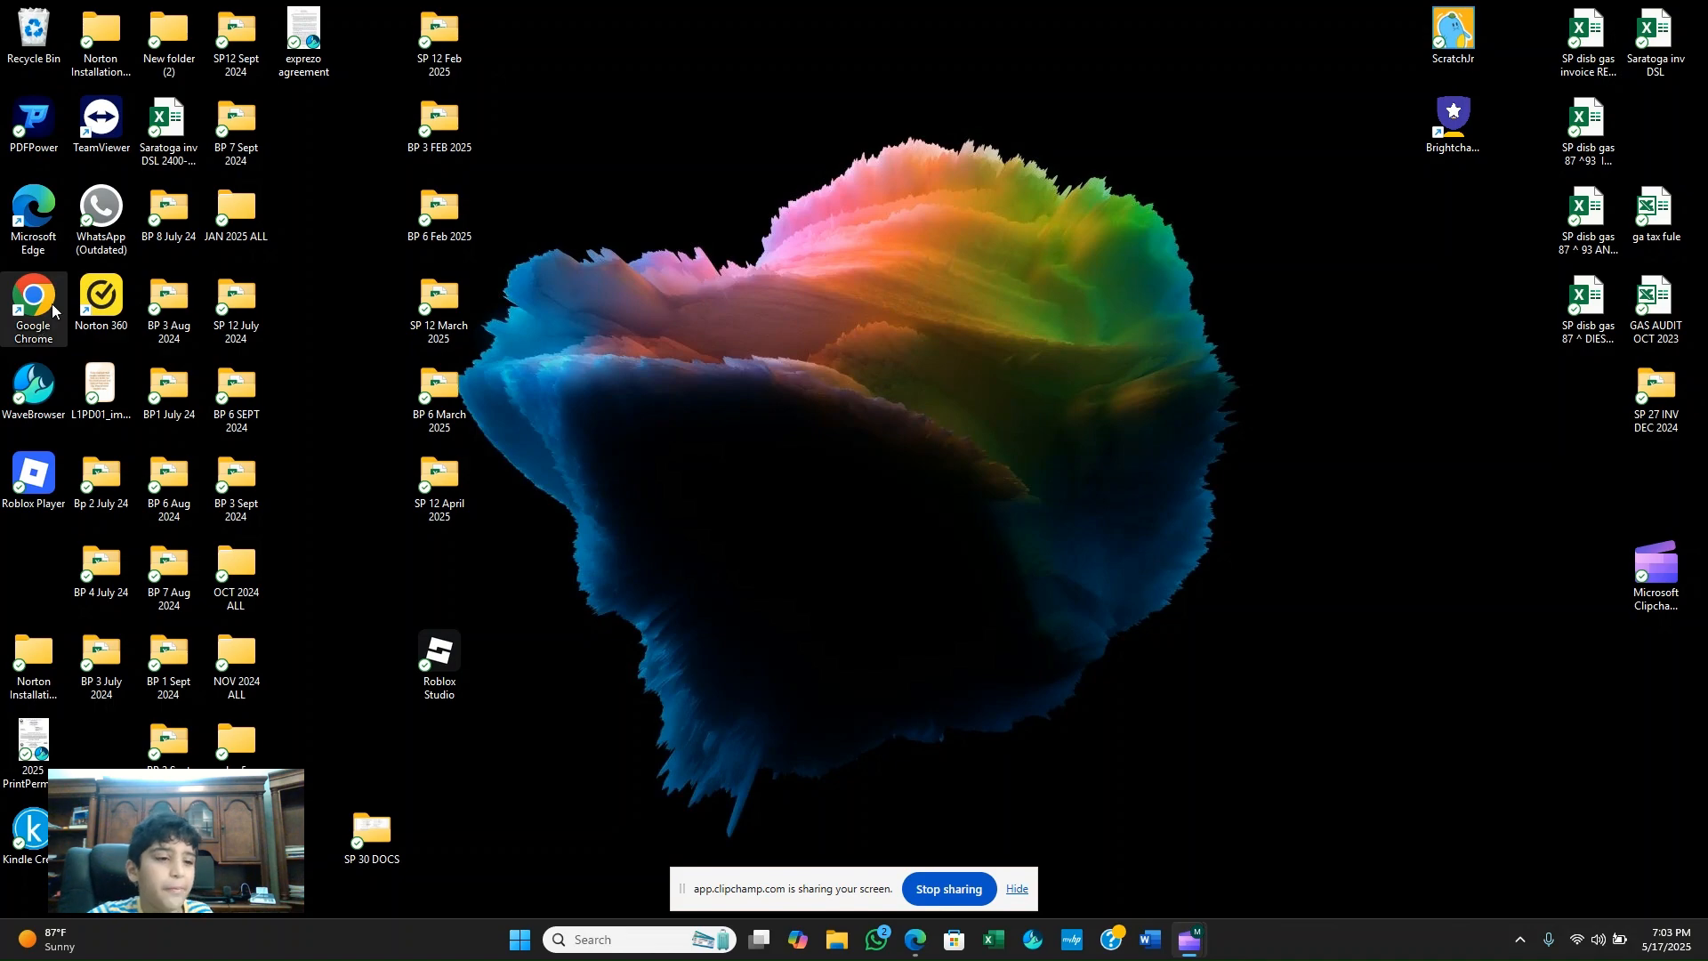
Open Google Chrome with the first saved profile and maximize its window.
{"action": "double_click", "coordinate": [36, 303]}
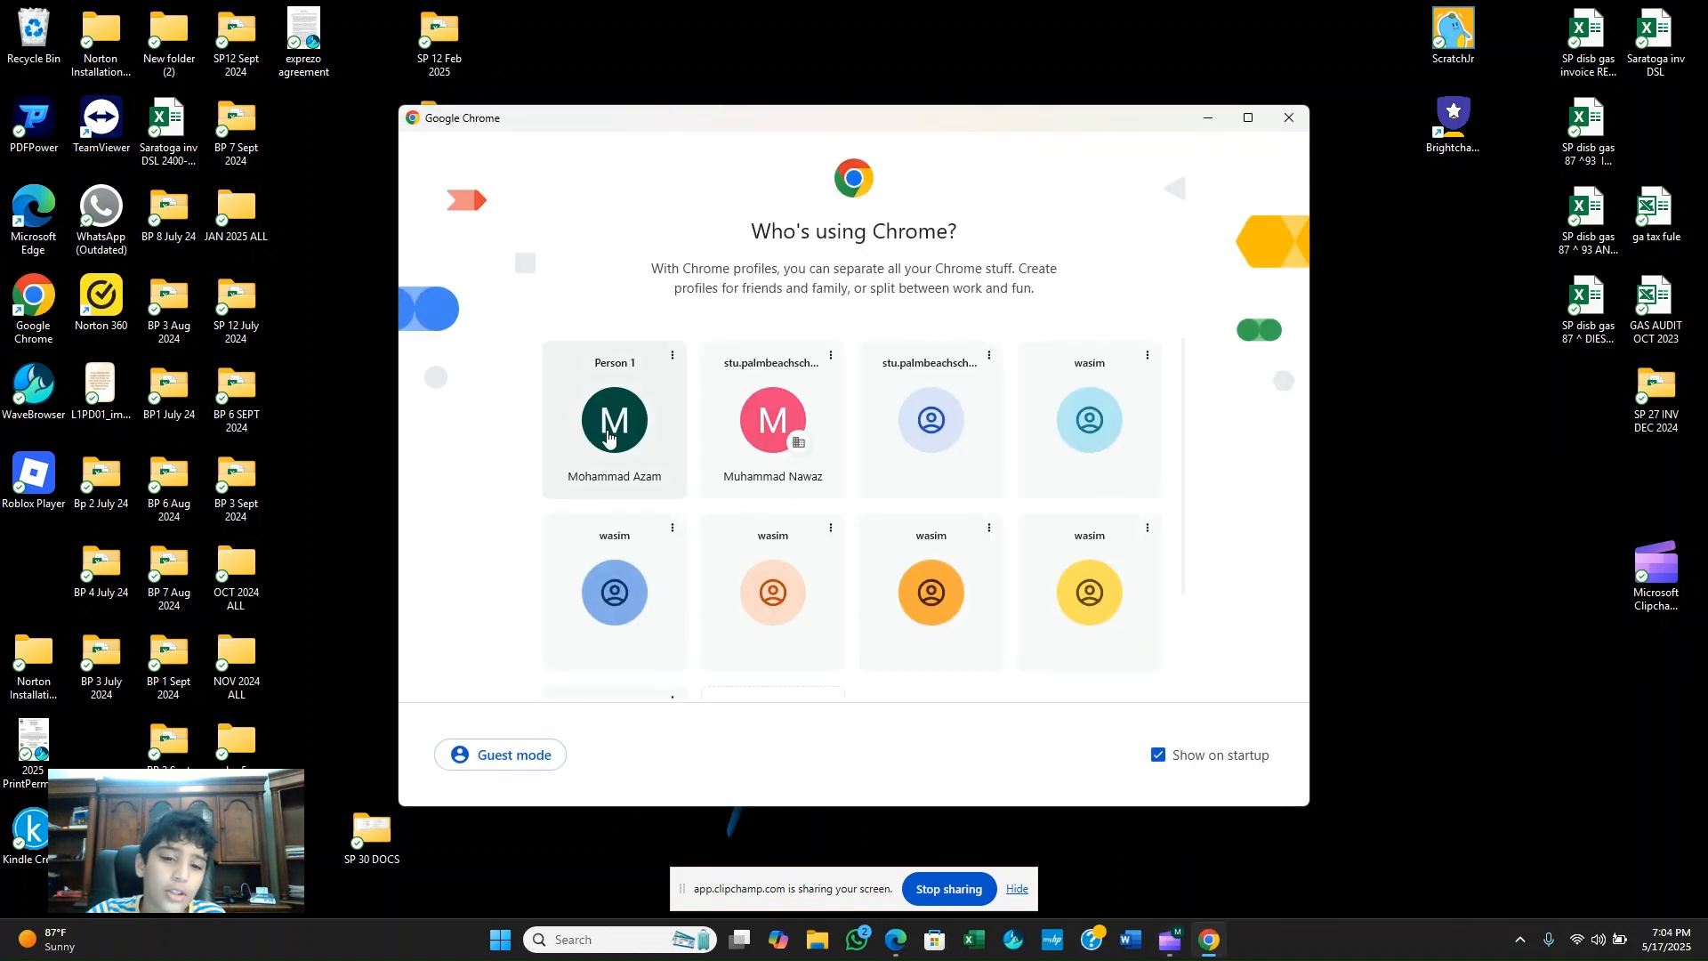
{"action": "left_click", "coordinate": [608, 436]}
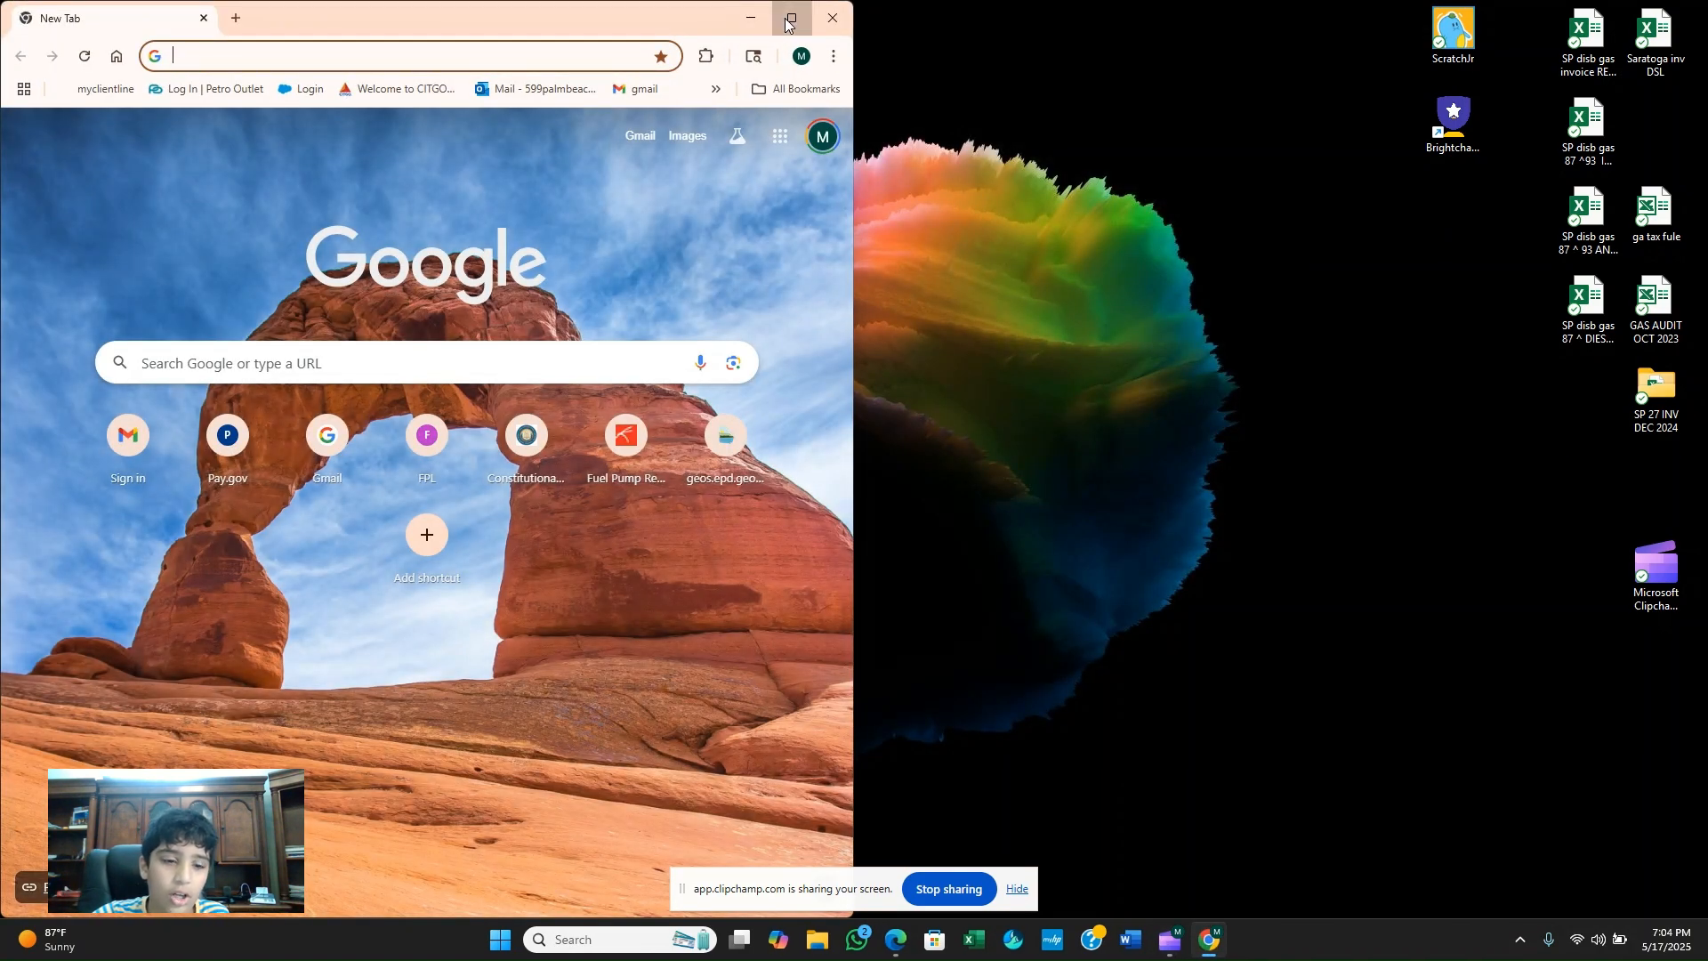
{"action": "left_click", "coordinate": [788, 21]}
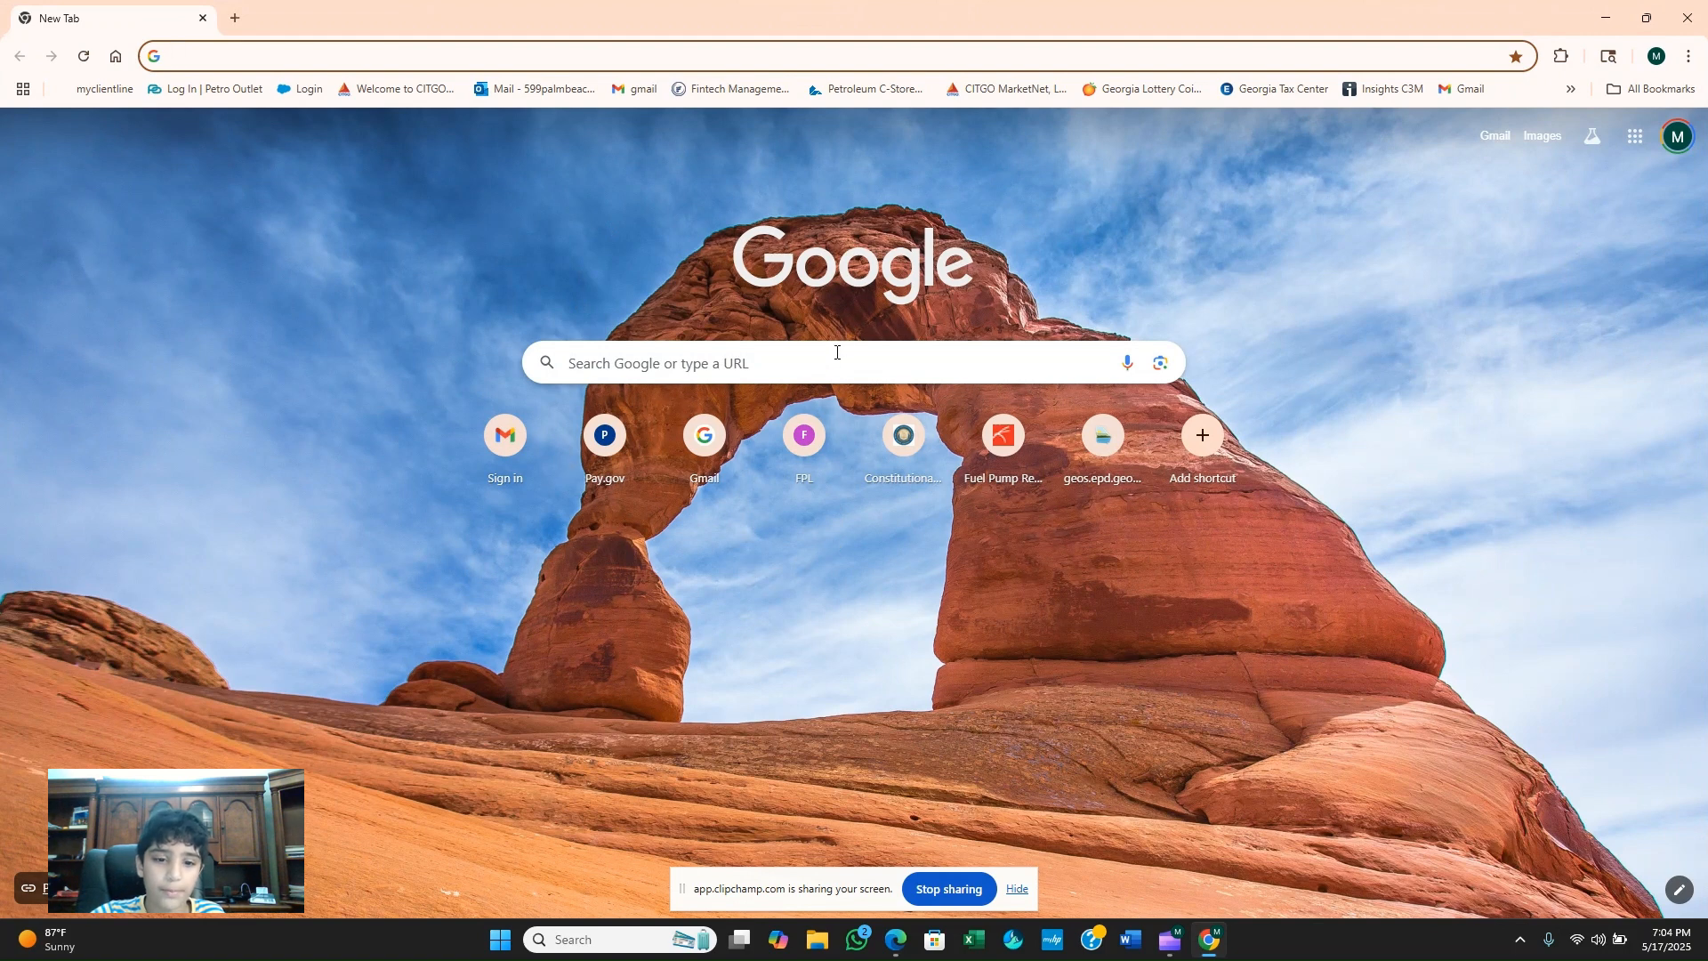
Find the Tinkercad website with a Google search for tinkercad and create a new 3D design there.
{"action": "left_click", "coordinate": [836, 352]}
{"action": "left_click", "coordinate": [692, 491]}
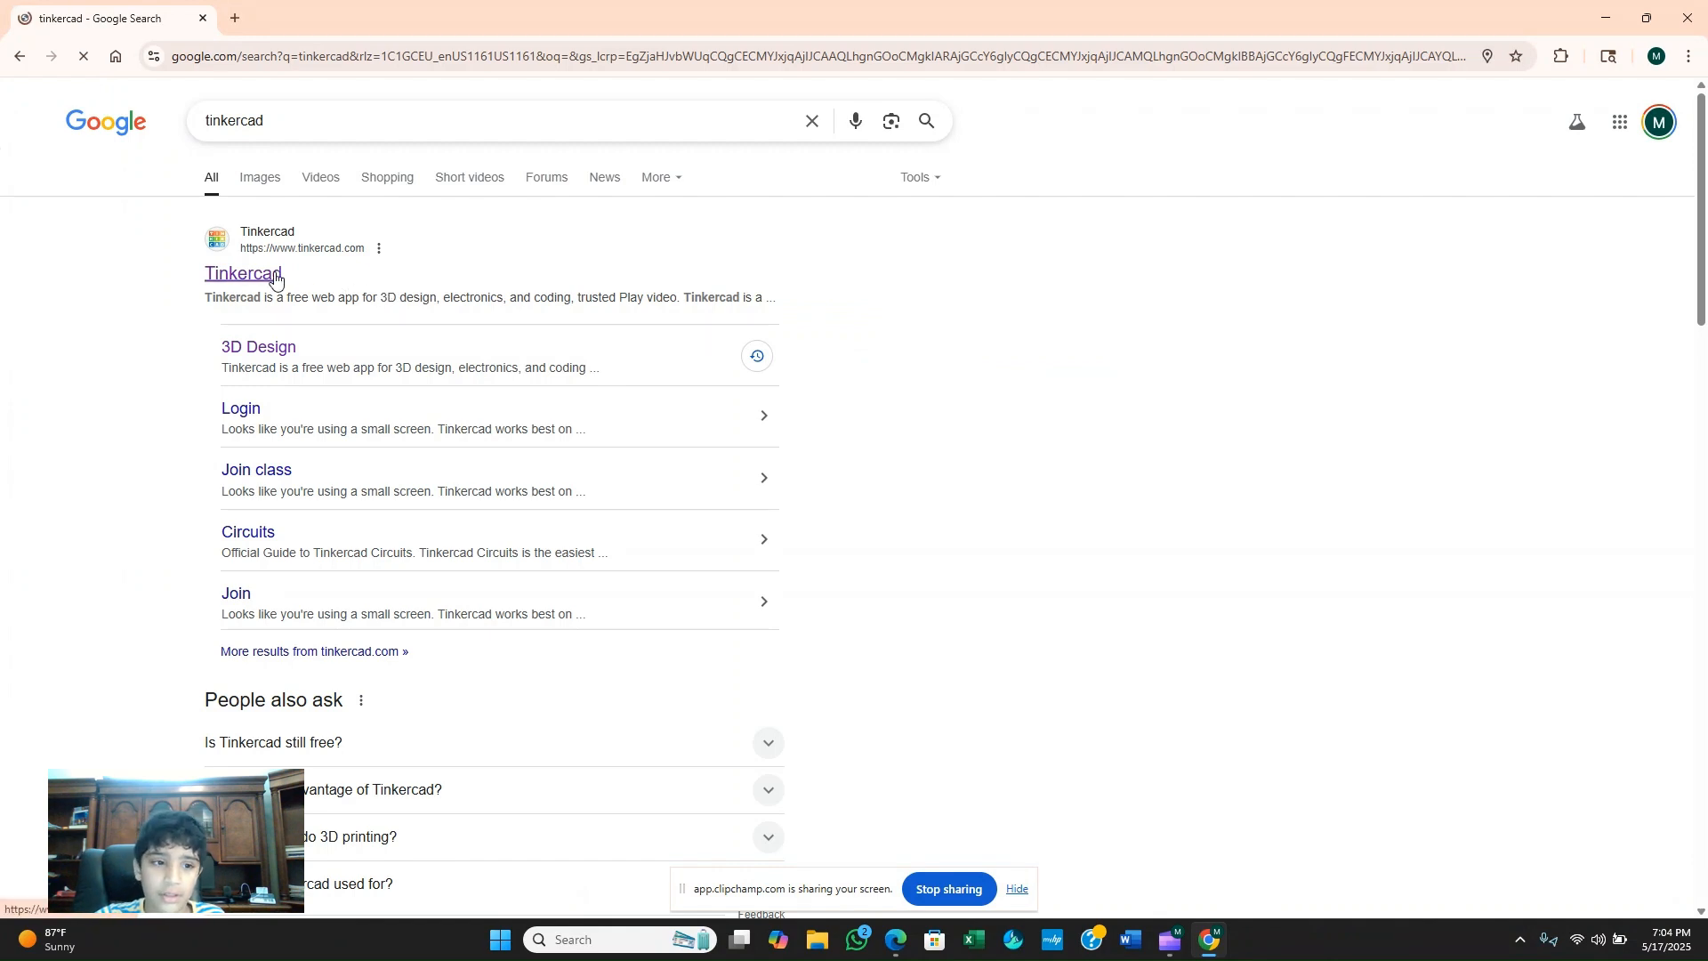
{"action": "left_click", "coordinate": [275, 279]}
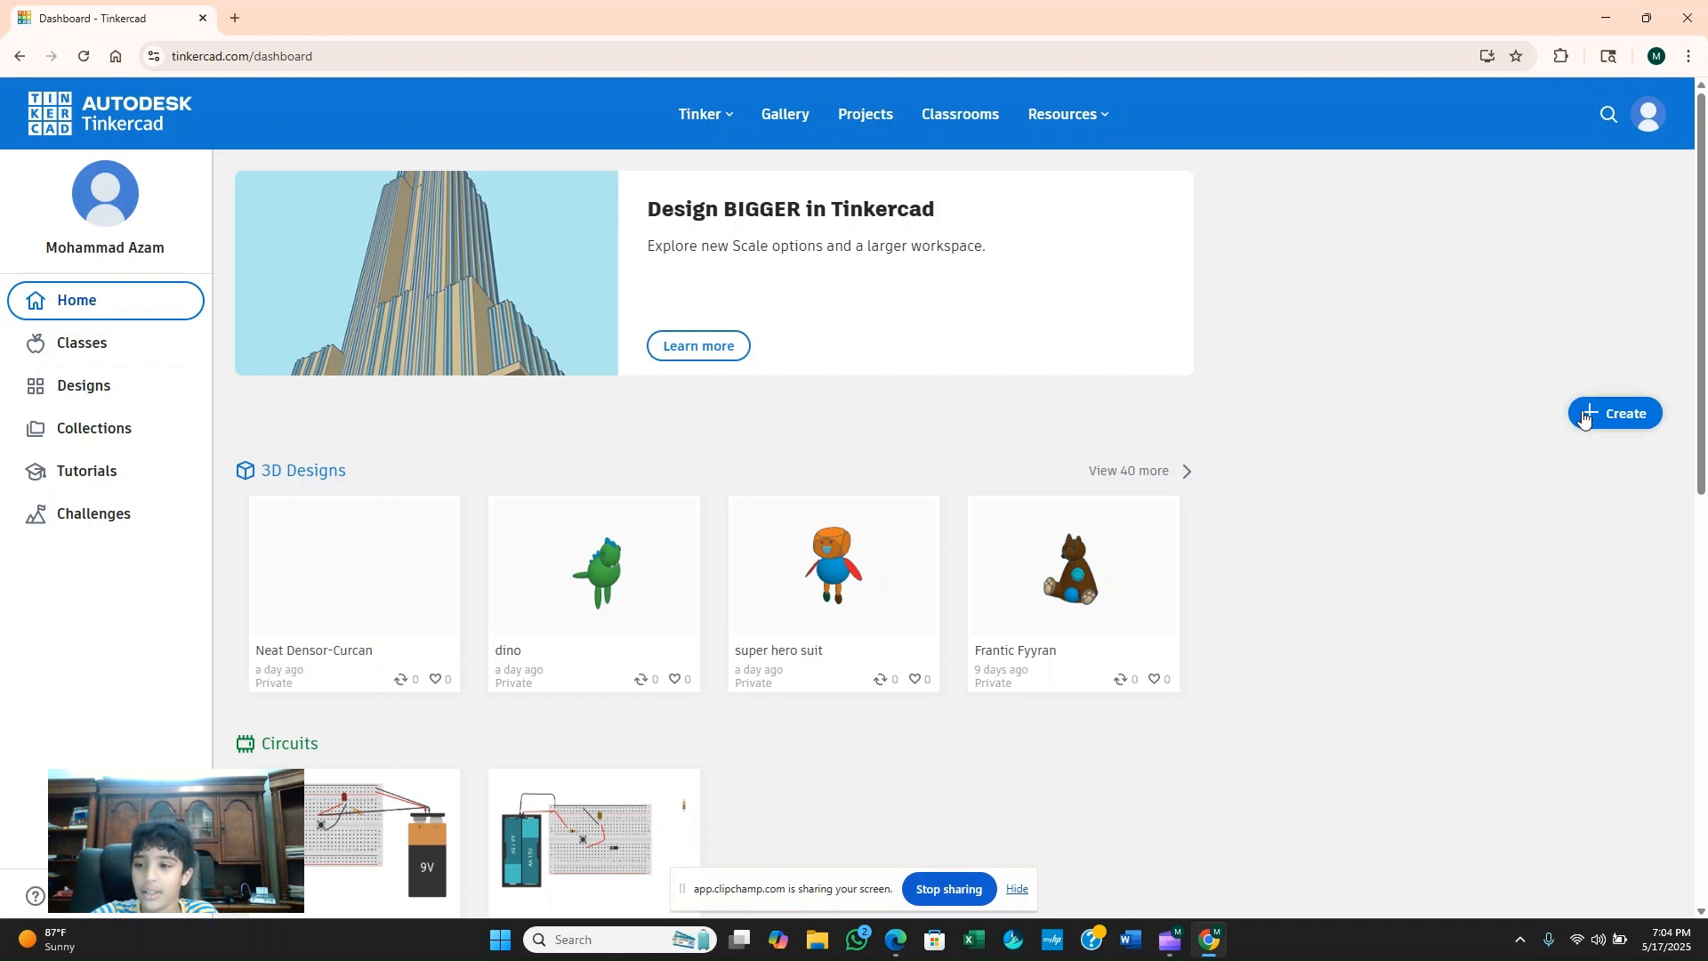
{"action": "left_click", "coordinate": [1583, 414]}
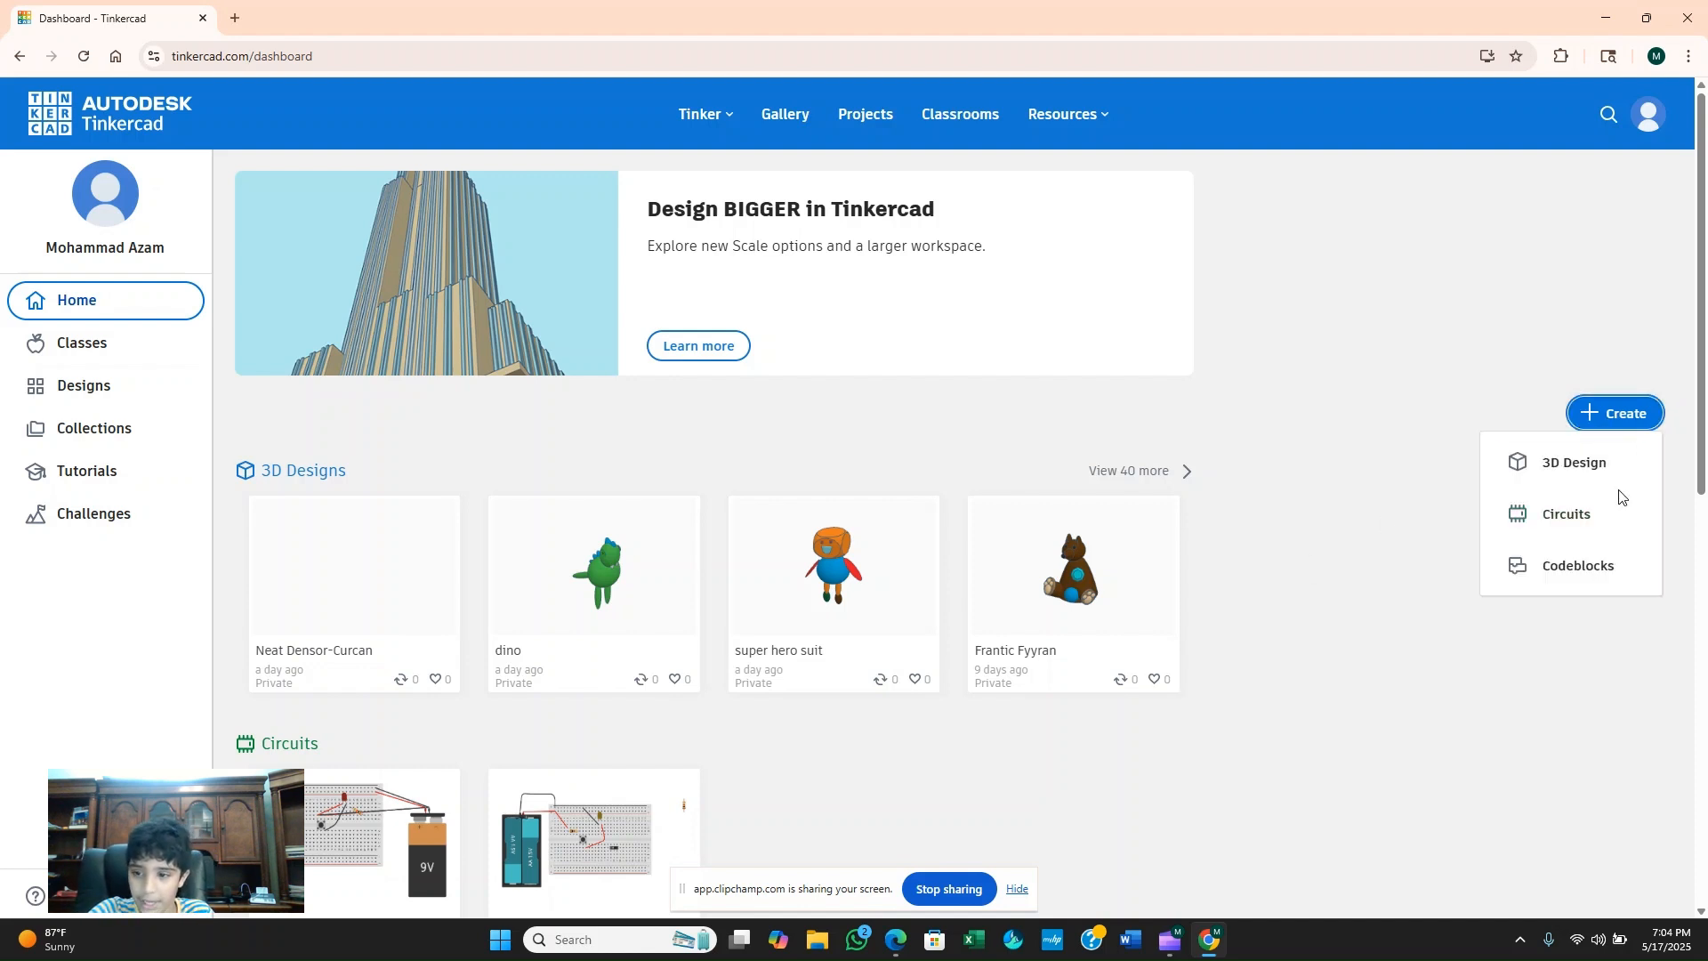
{"action": "left_click", "coordinate": [1611, 463]}
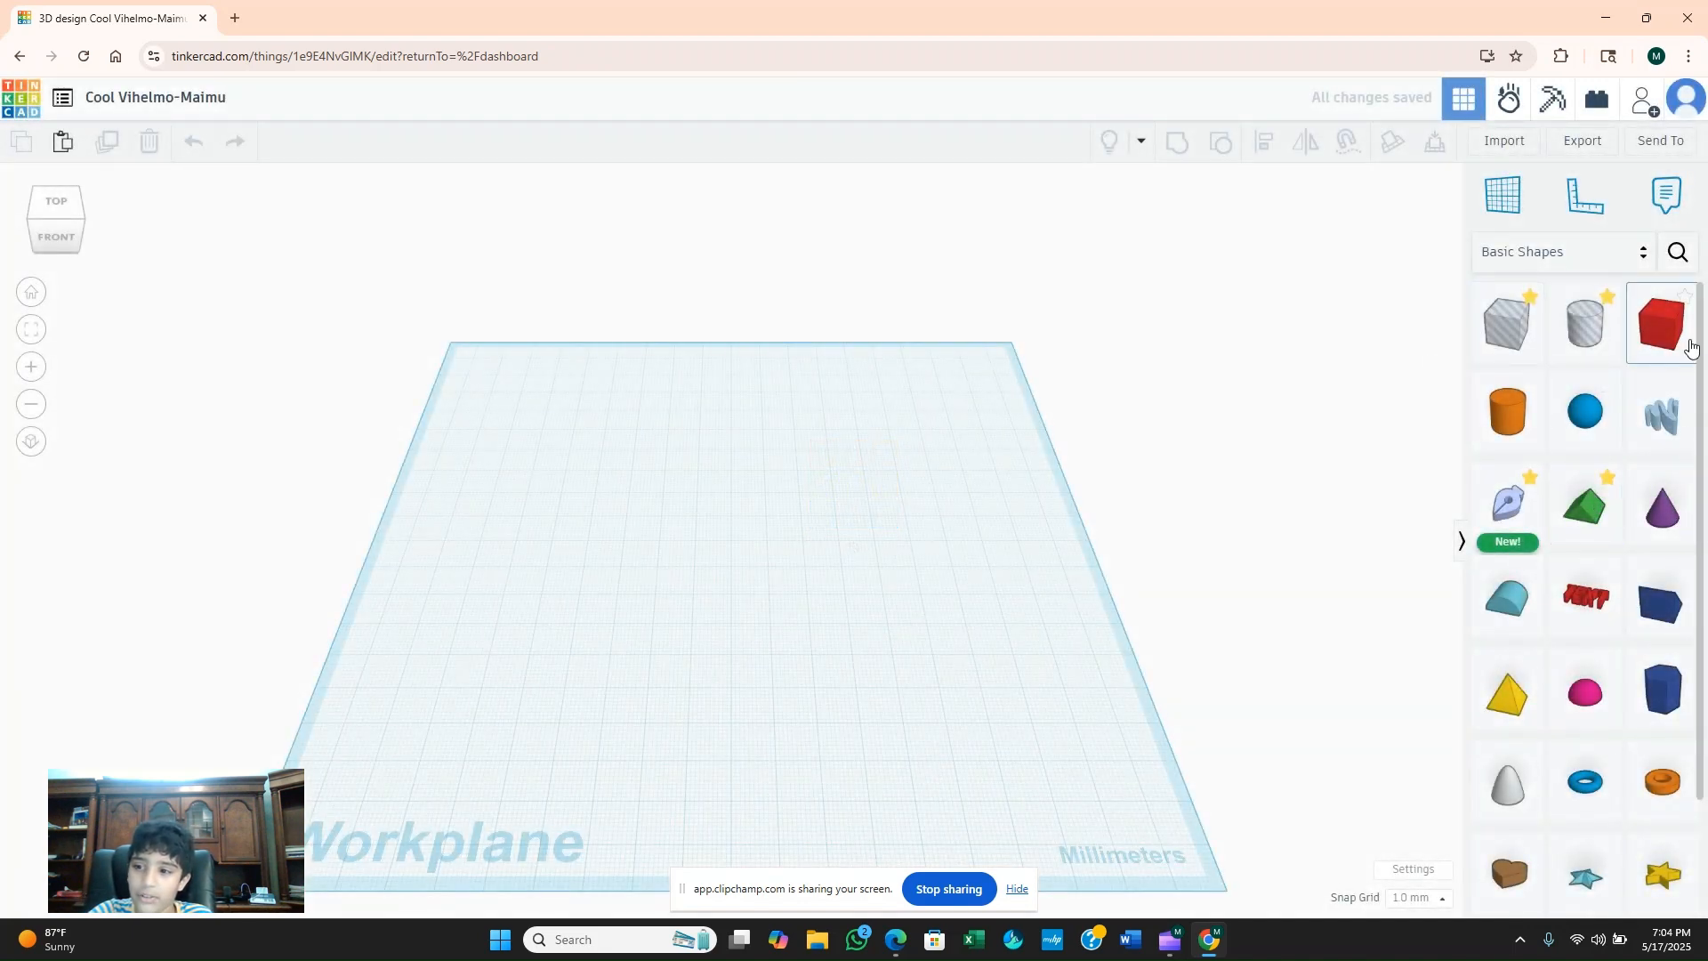
Place a box on the workplane and stretch it into a large block about 102 mm high and 126 mm wide.
{"action": "left_click_drag", "start_coordinate": [1660, 324], "coordinate": [856, 549]}
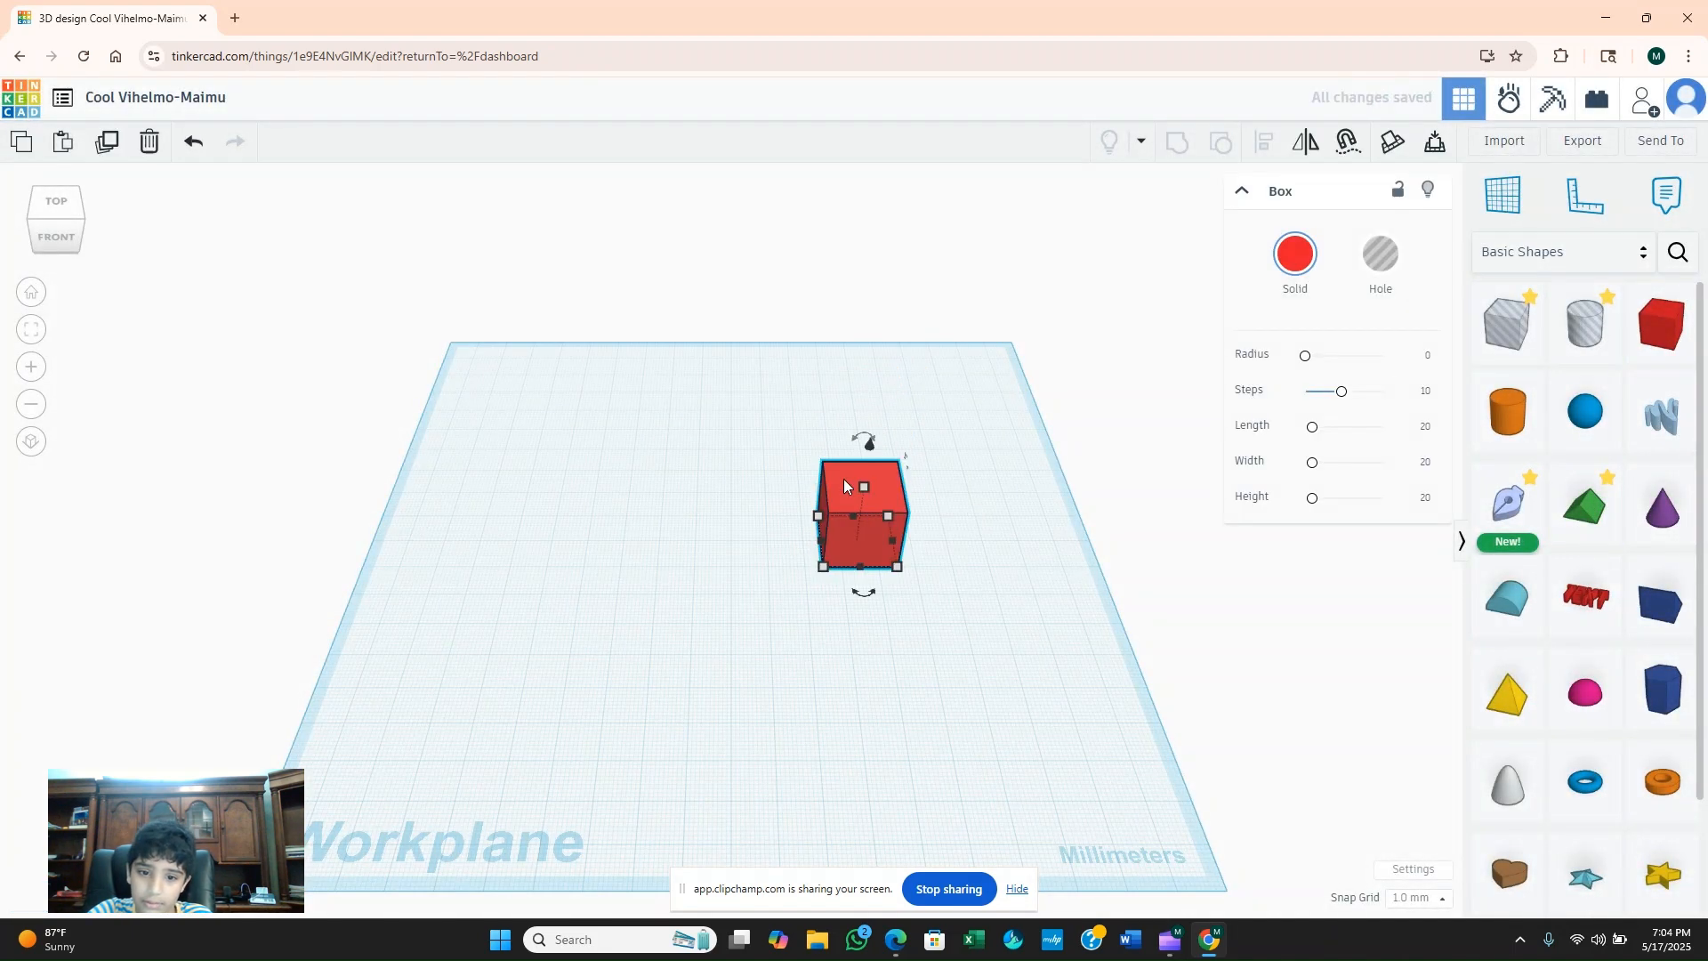
{"action": "left_click_drag", "start_coordinate": [863, 488], "coordinate": [893, 463]}
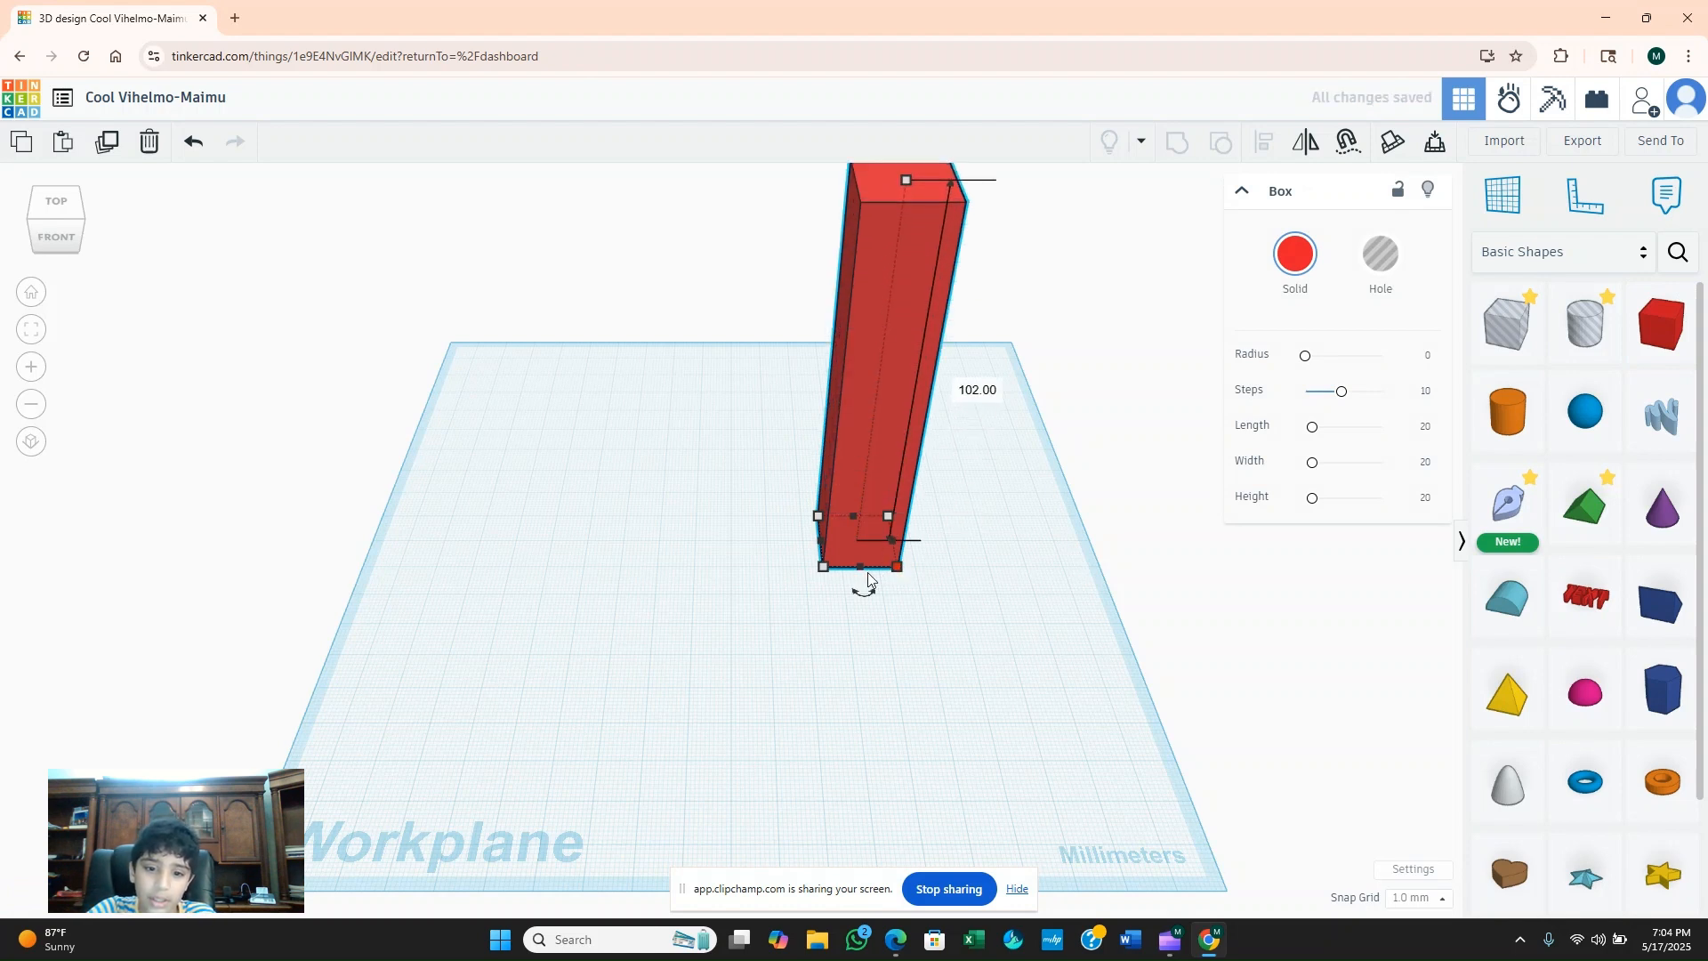
{"action": "left_click_drag", "start_coordinate": [866, 570], "coordinate": [888, 747]}
{"action": "left_click_drag", "start_coordinate": [811, 624], "coordinate": [418, 616]}
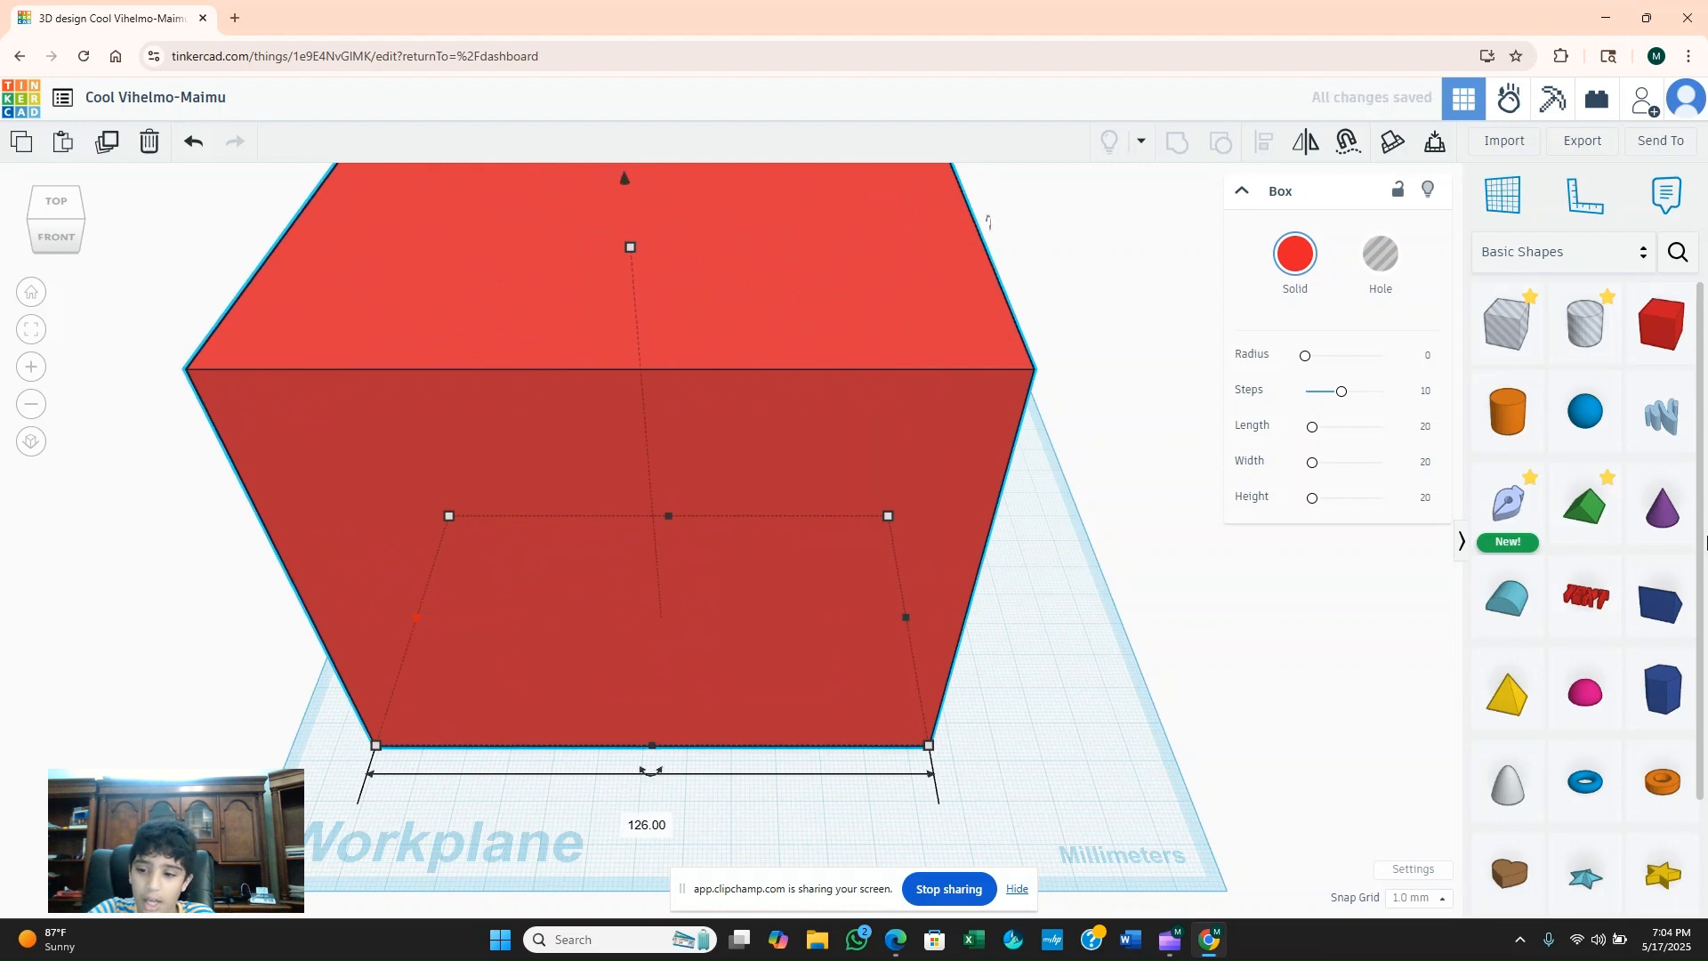
{"action": "left_click_drag", "start_coordinate": [1654, 336], "coordinate": [1103, 666]}
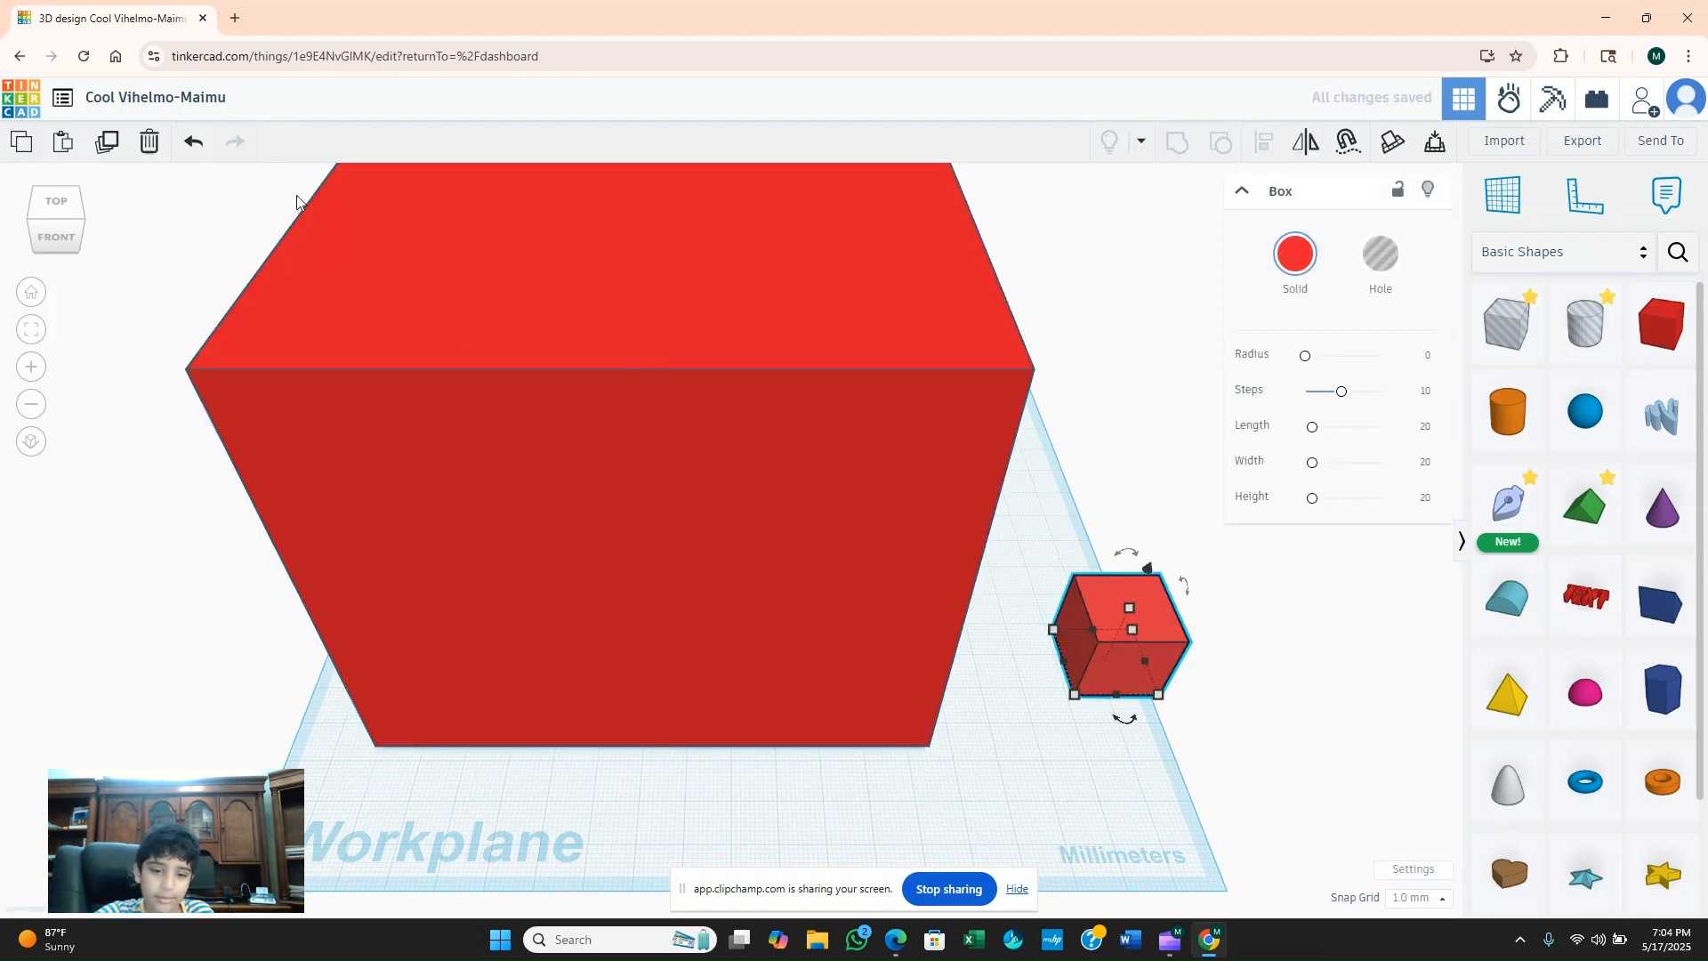
{"action": "left_click", "coordinate": [133, 147]}
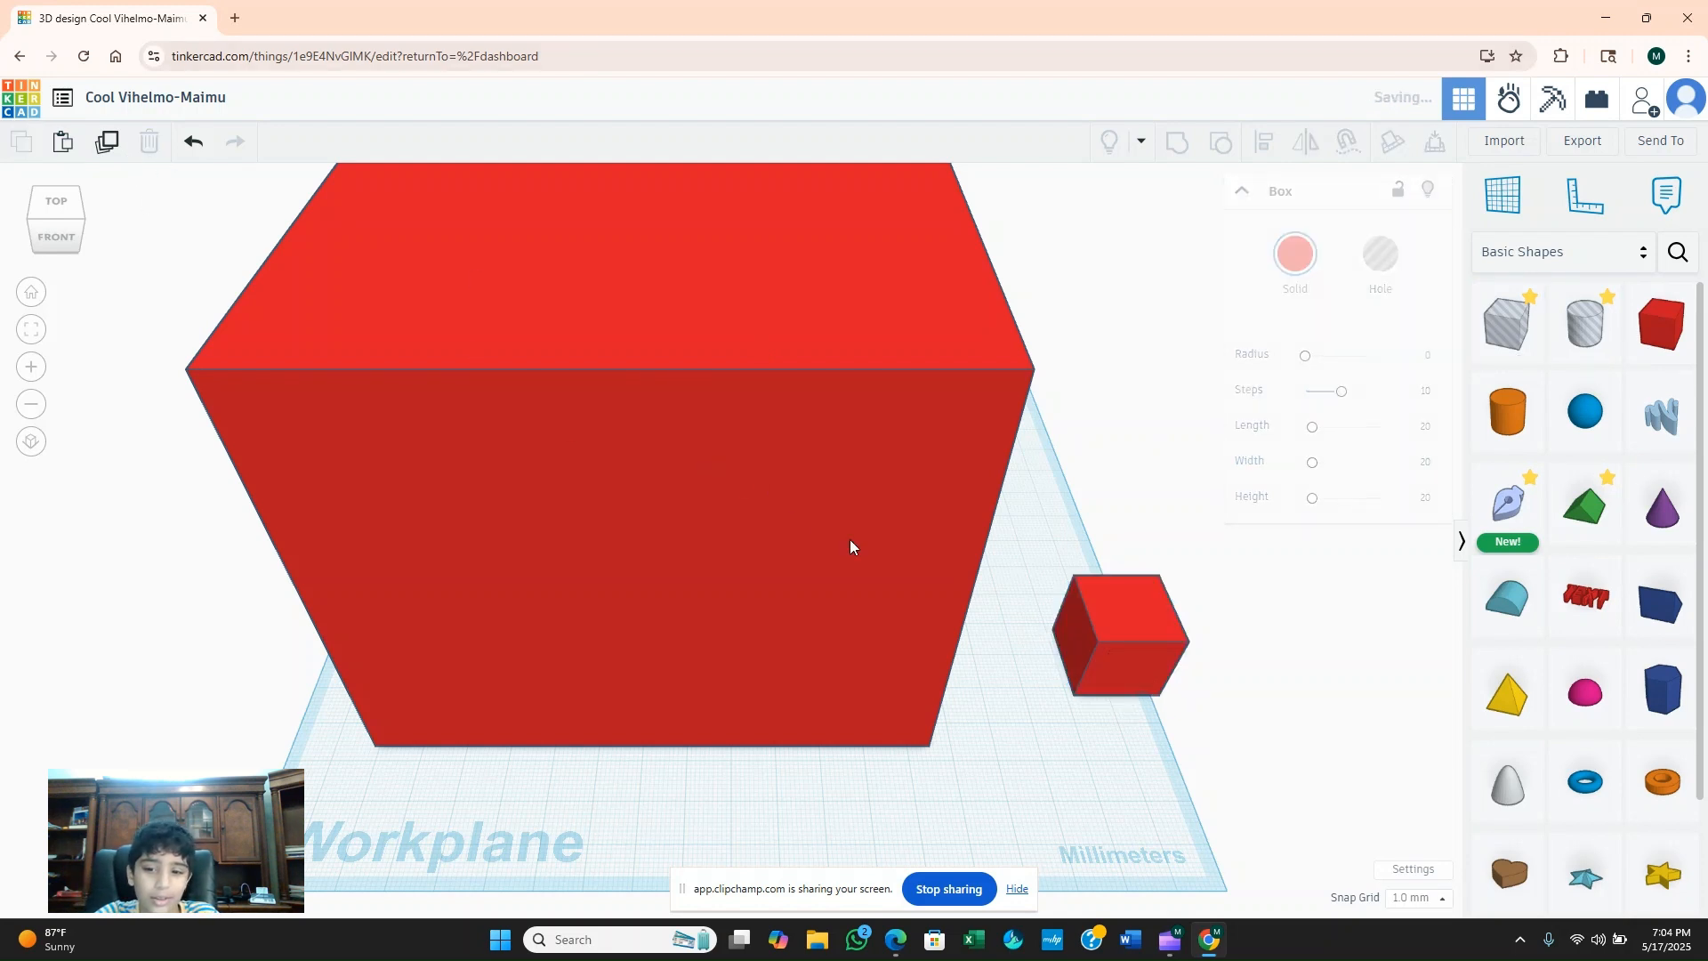
{"action": "left_click", "coordinate": [1139, 625]}
{"action": "left_click", "coordinate": [151, 143]}
Place a box hole near the large block's front corner, try it as a solid and set it back to Hole.
{"action": "left_click_drag", "start_coordinate": [1537, 328], "coordinate": [1030, 735]}
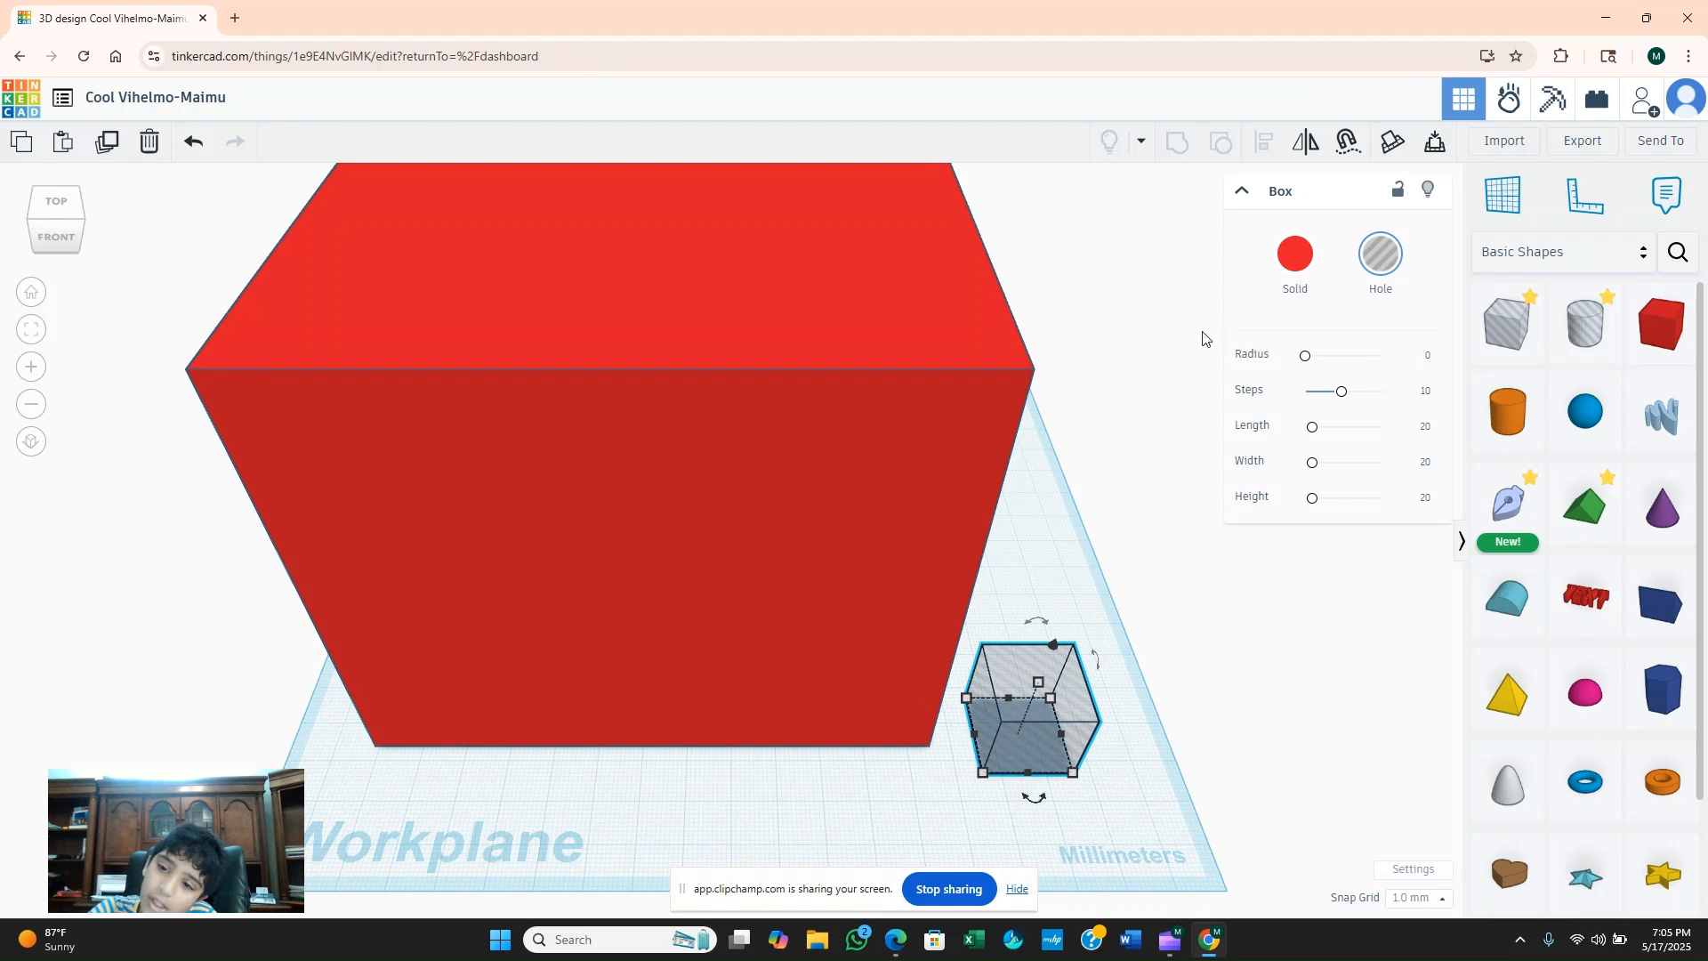
{"action": "left_click", "coordinate": [1297, 280]}
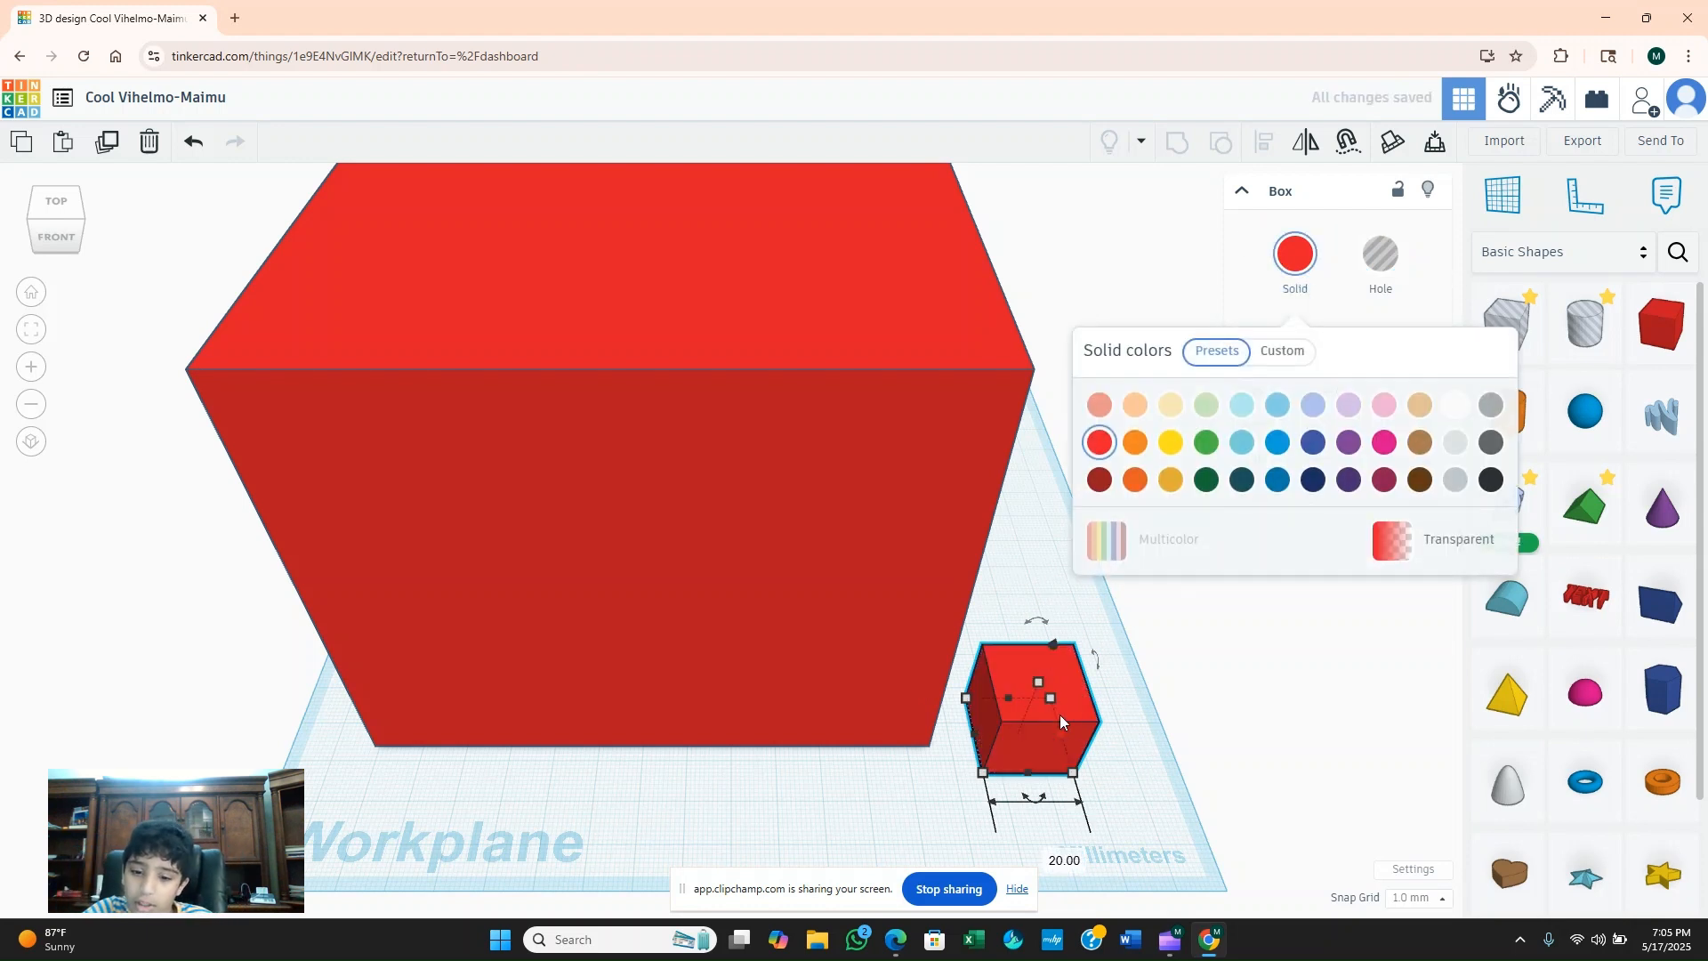
{"action": "left_click", "coordinate": [1377, 265]}
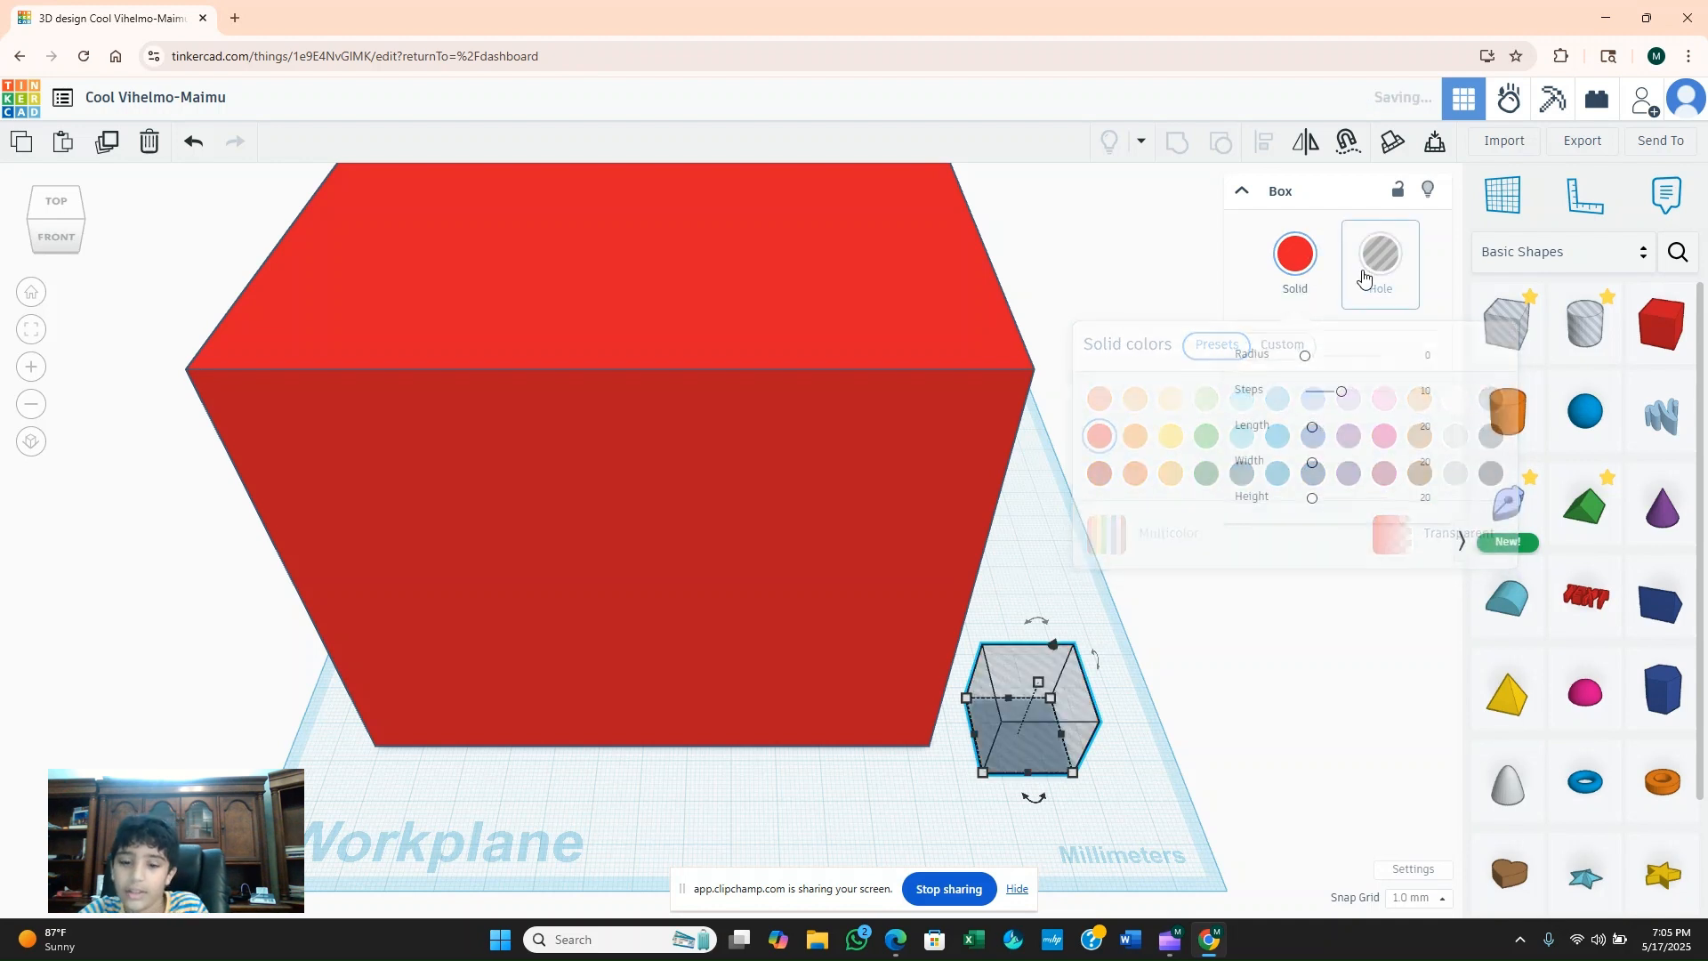
Move the hole to the block's front left corner, widen it and stretch it to 92 mm high and 584 mm deep.
{"action": "left_click_drag", "start_coordinate": [1019, 735], "coordinate": [386, 746]}
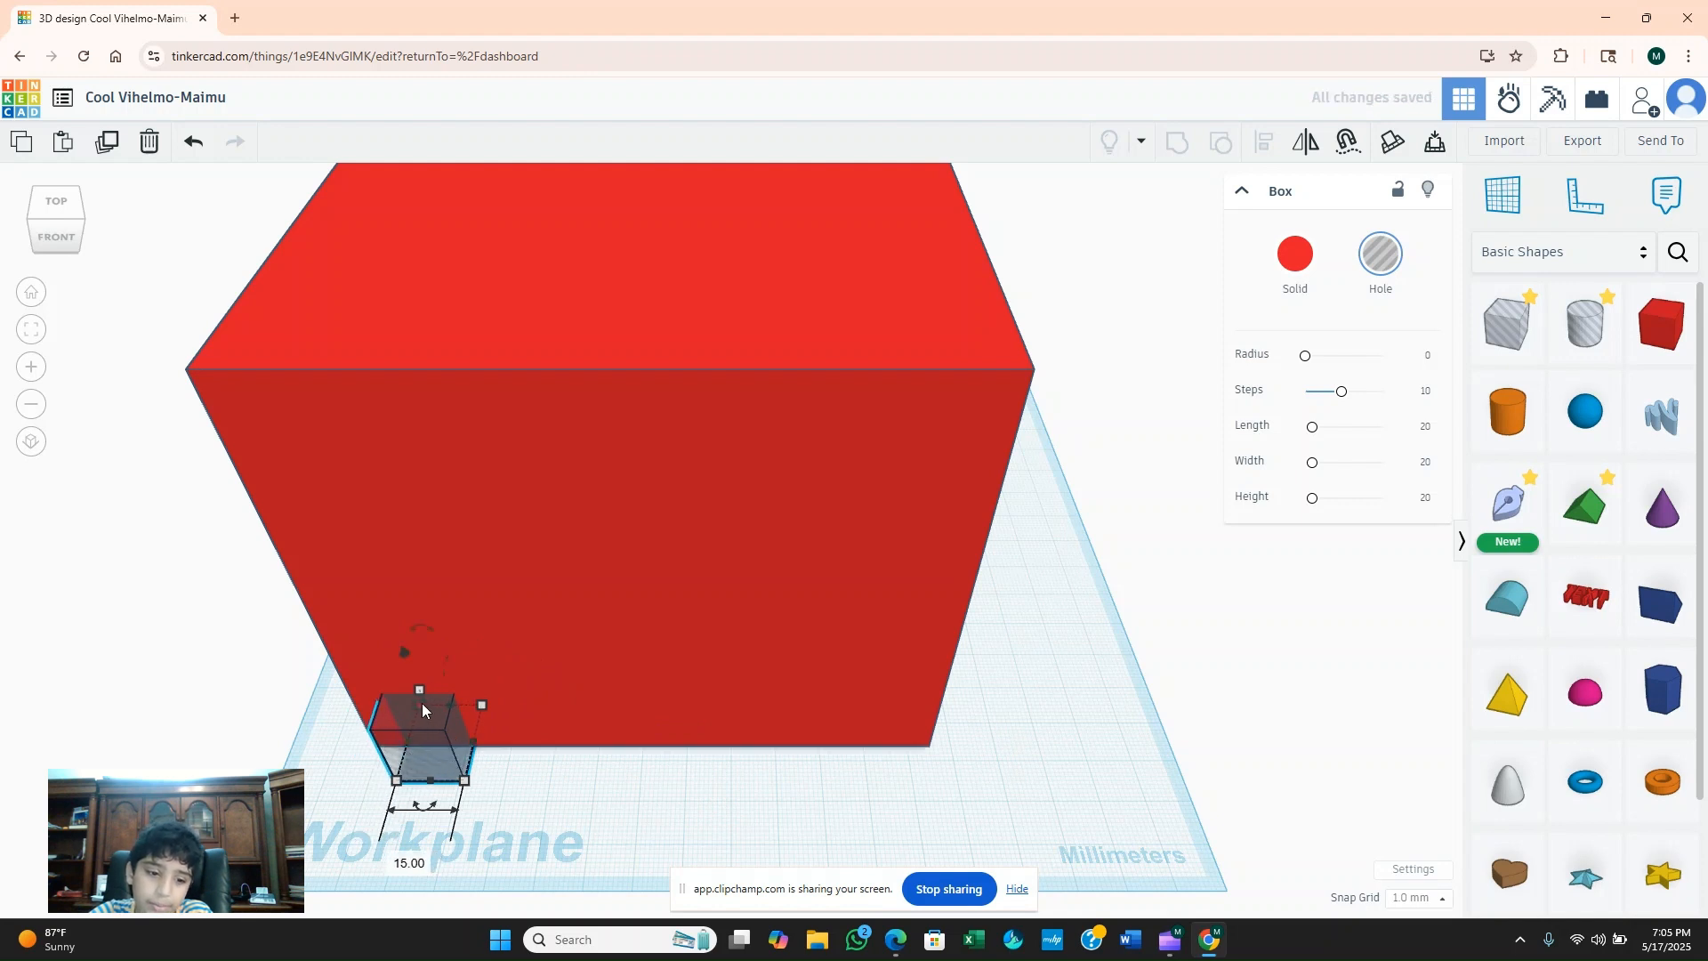
{"action": "left_click_drag", "start_coordinate": [416, 703], "coordinate": [360, 478]}
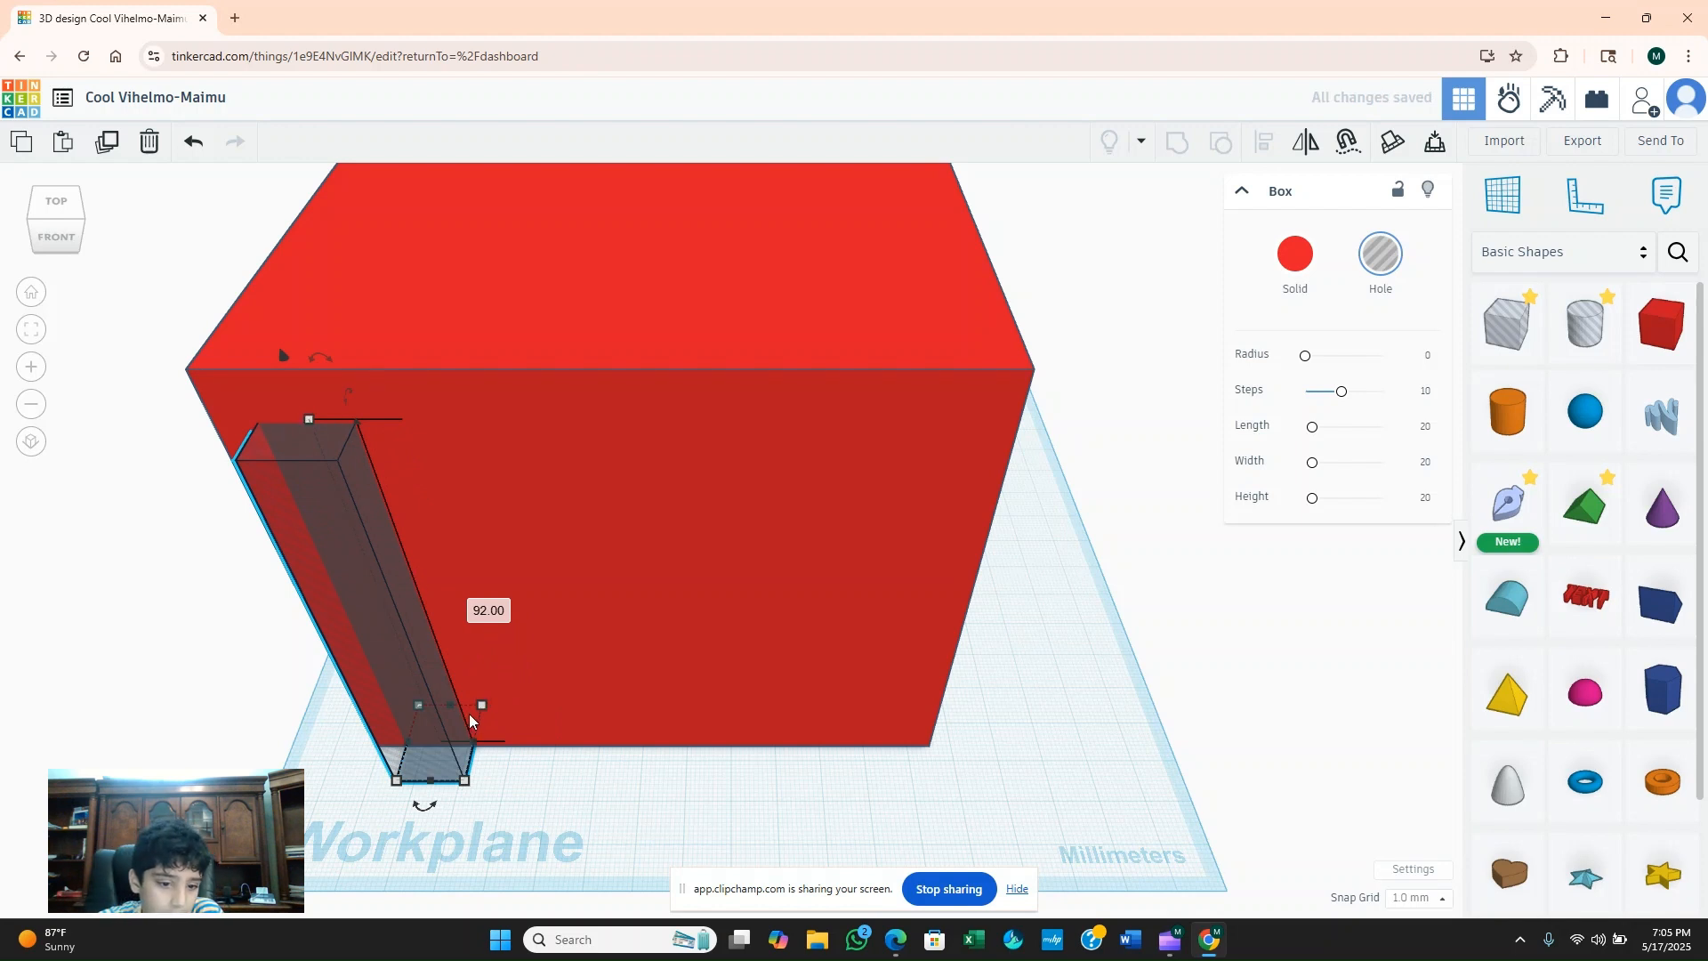
{"action": "left_click_drag", "start_coordinate": [485, 743], "coordinate": [601, 748]}
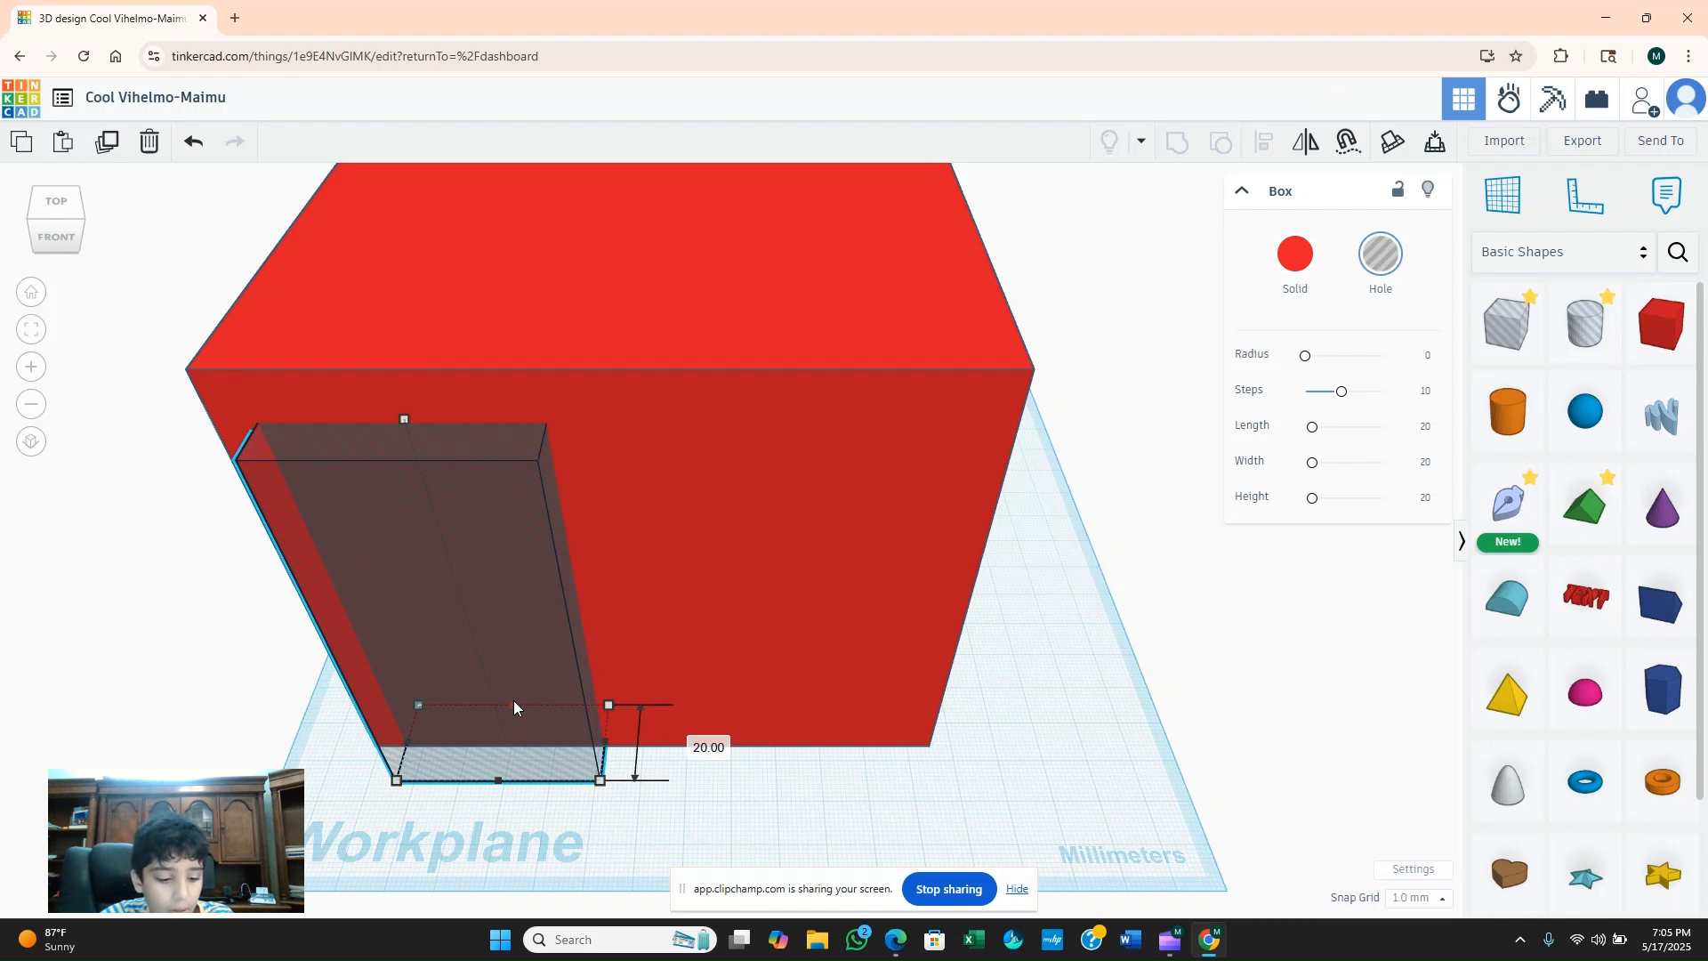
{"action": "left_click_drag", "start_coordinate": [514, 707], "coordinate": [607, 187]}
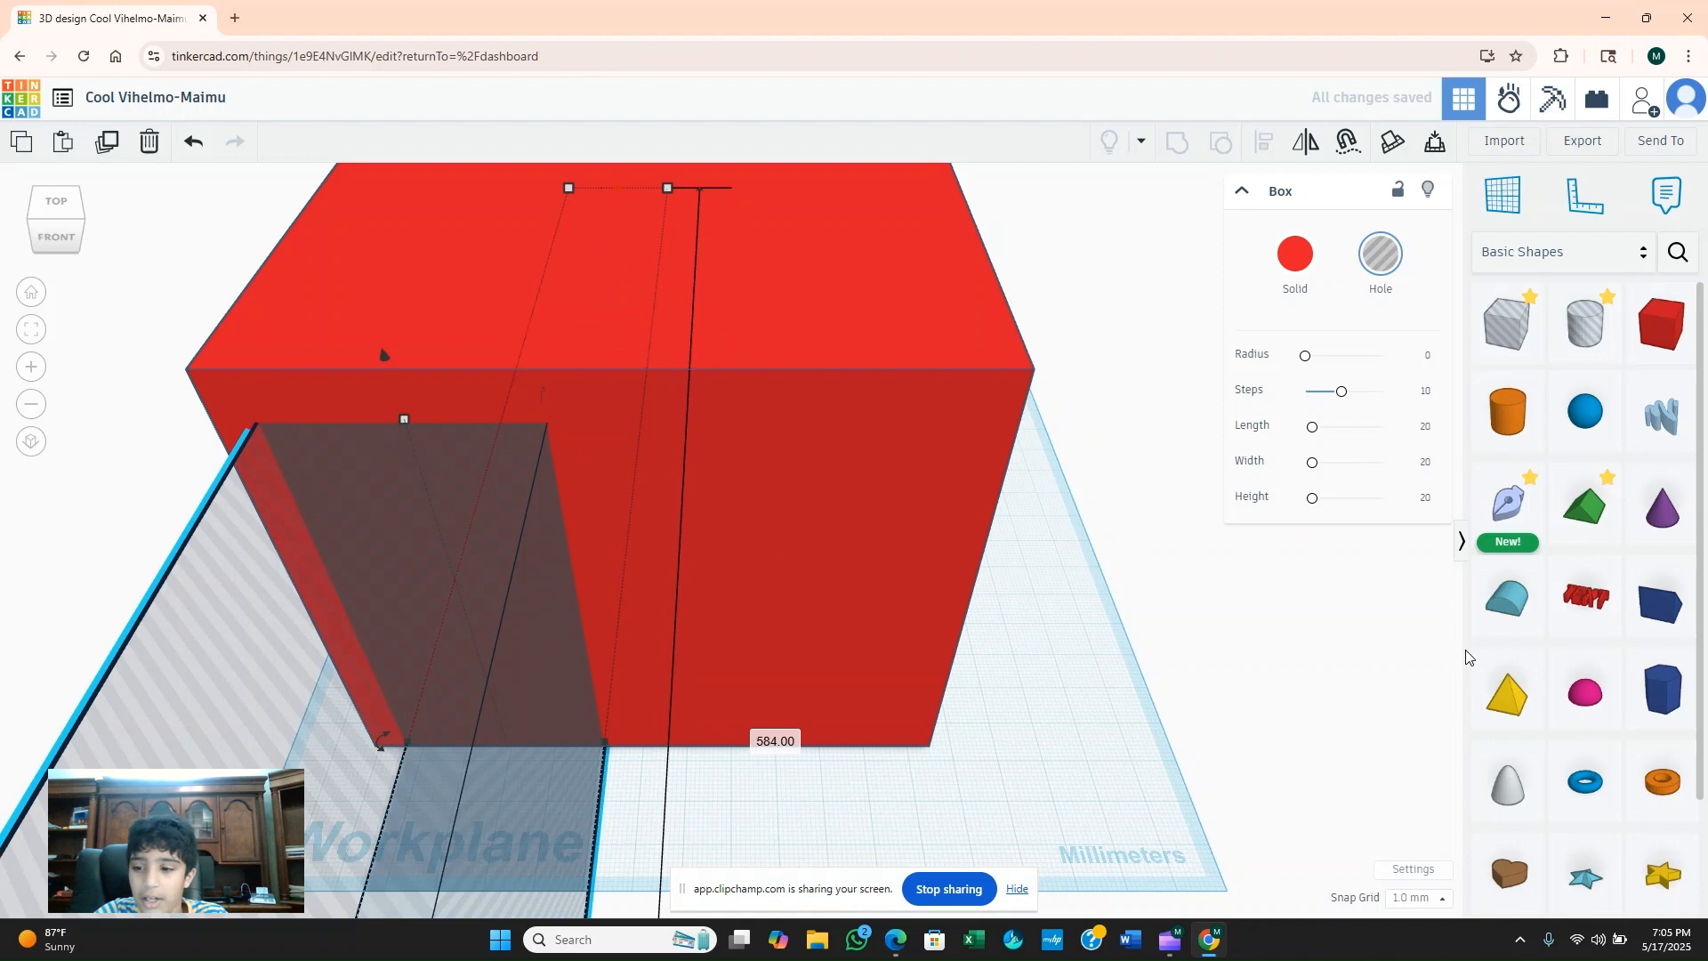
Duplicate the hole, raise the copy to 99 mm high and shift it to partly overlap the first hole.
{"action": "left_click", "coordinate": [116, 152]}
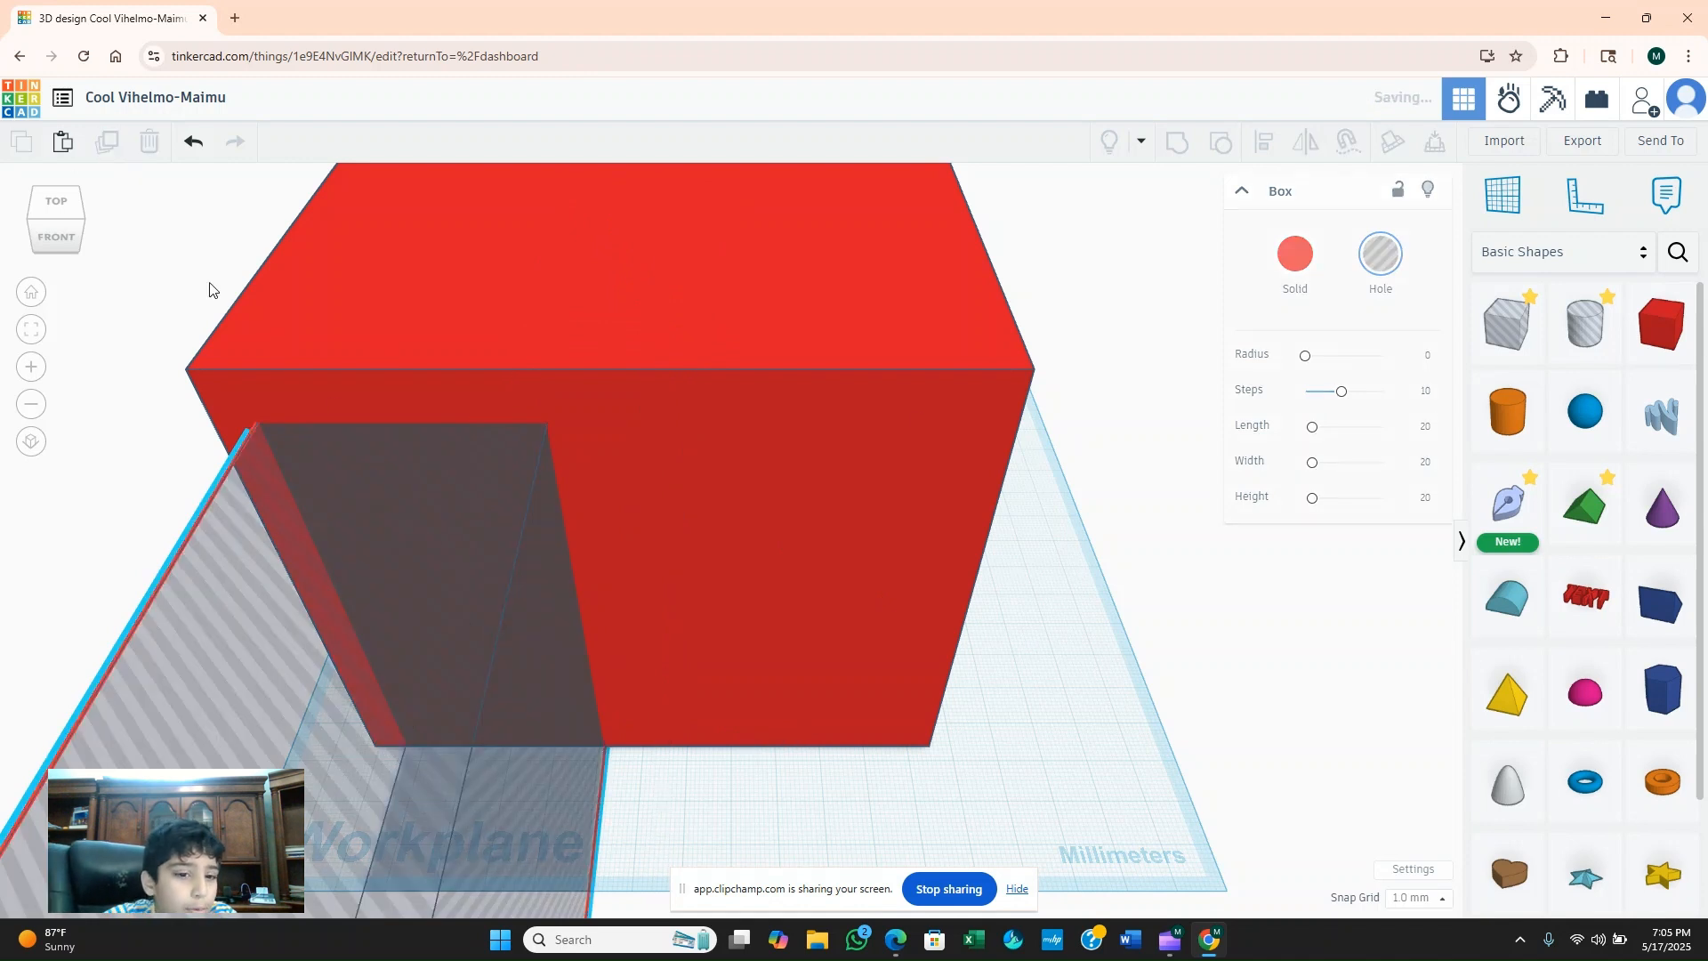
{"action": "left_click_drag", "start_coordinate": [429, 545], "coordinate": [756, 555]}
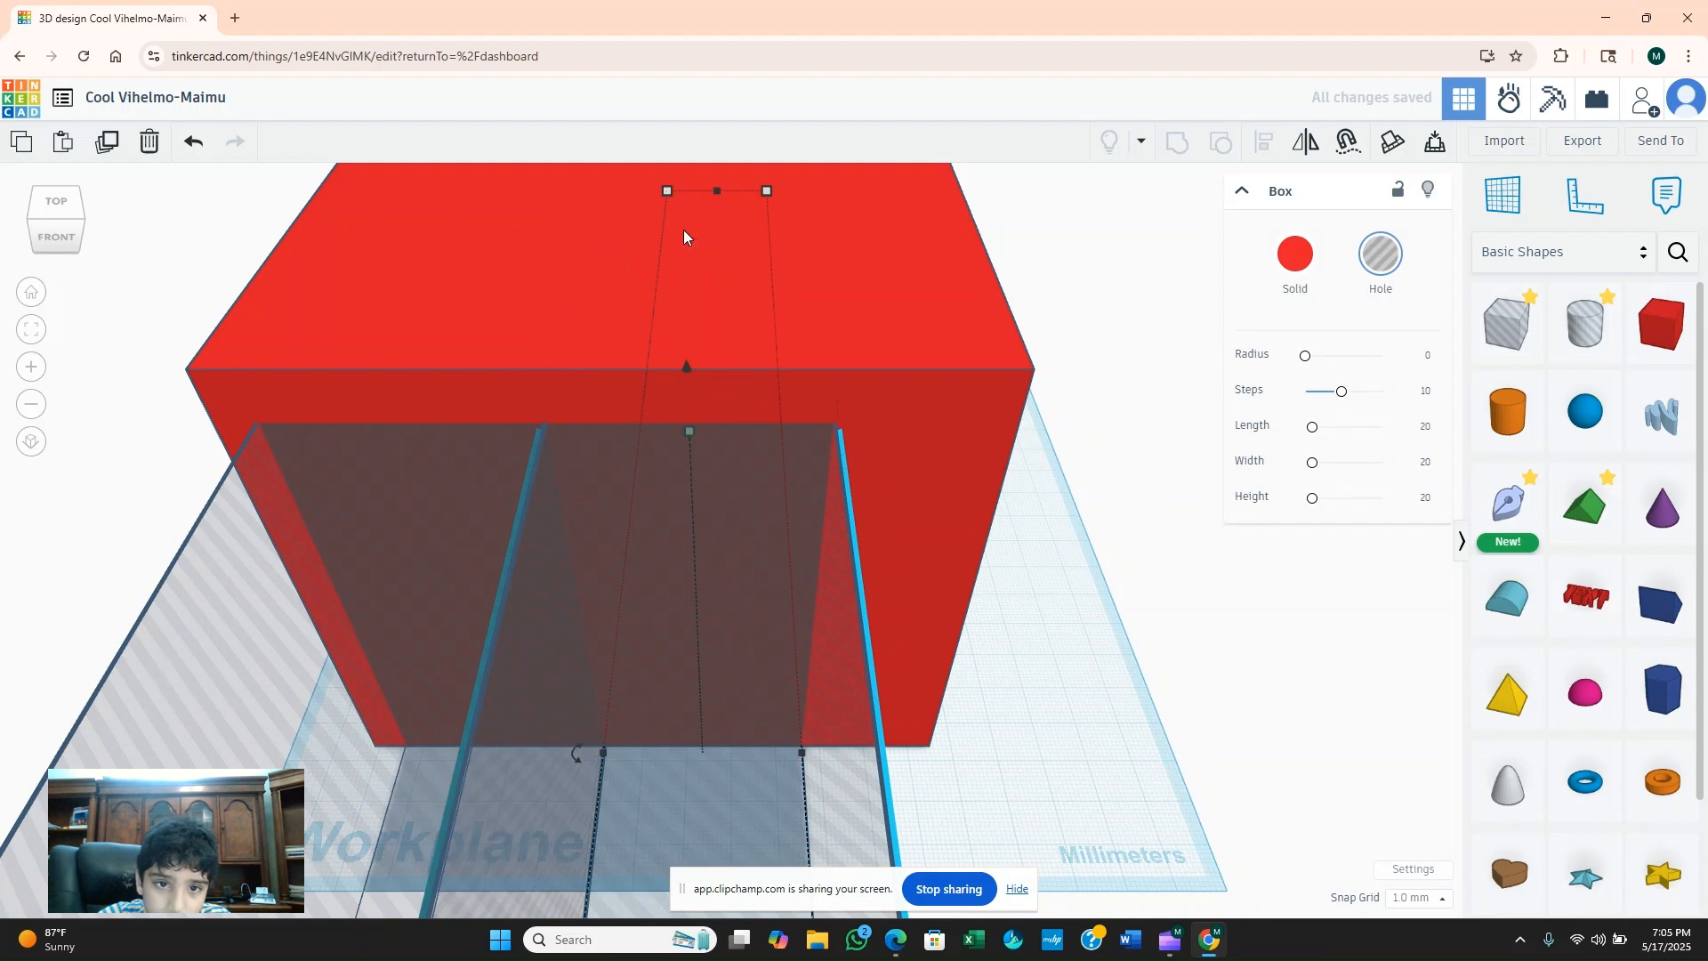
{"action": "mouse_move", "coordinate": [689, 430]}
{"action": "left_mouse_down"}
{"action": "mouse_move", "coordinate": [689, 382]}
{"action": "mouse_move", "coordinate": [687, 402]}
{"action": "left_mouse_up"}
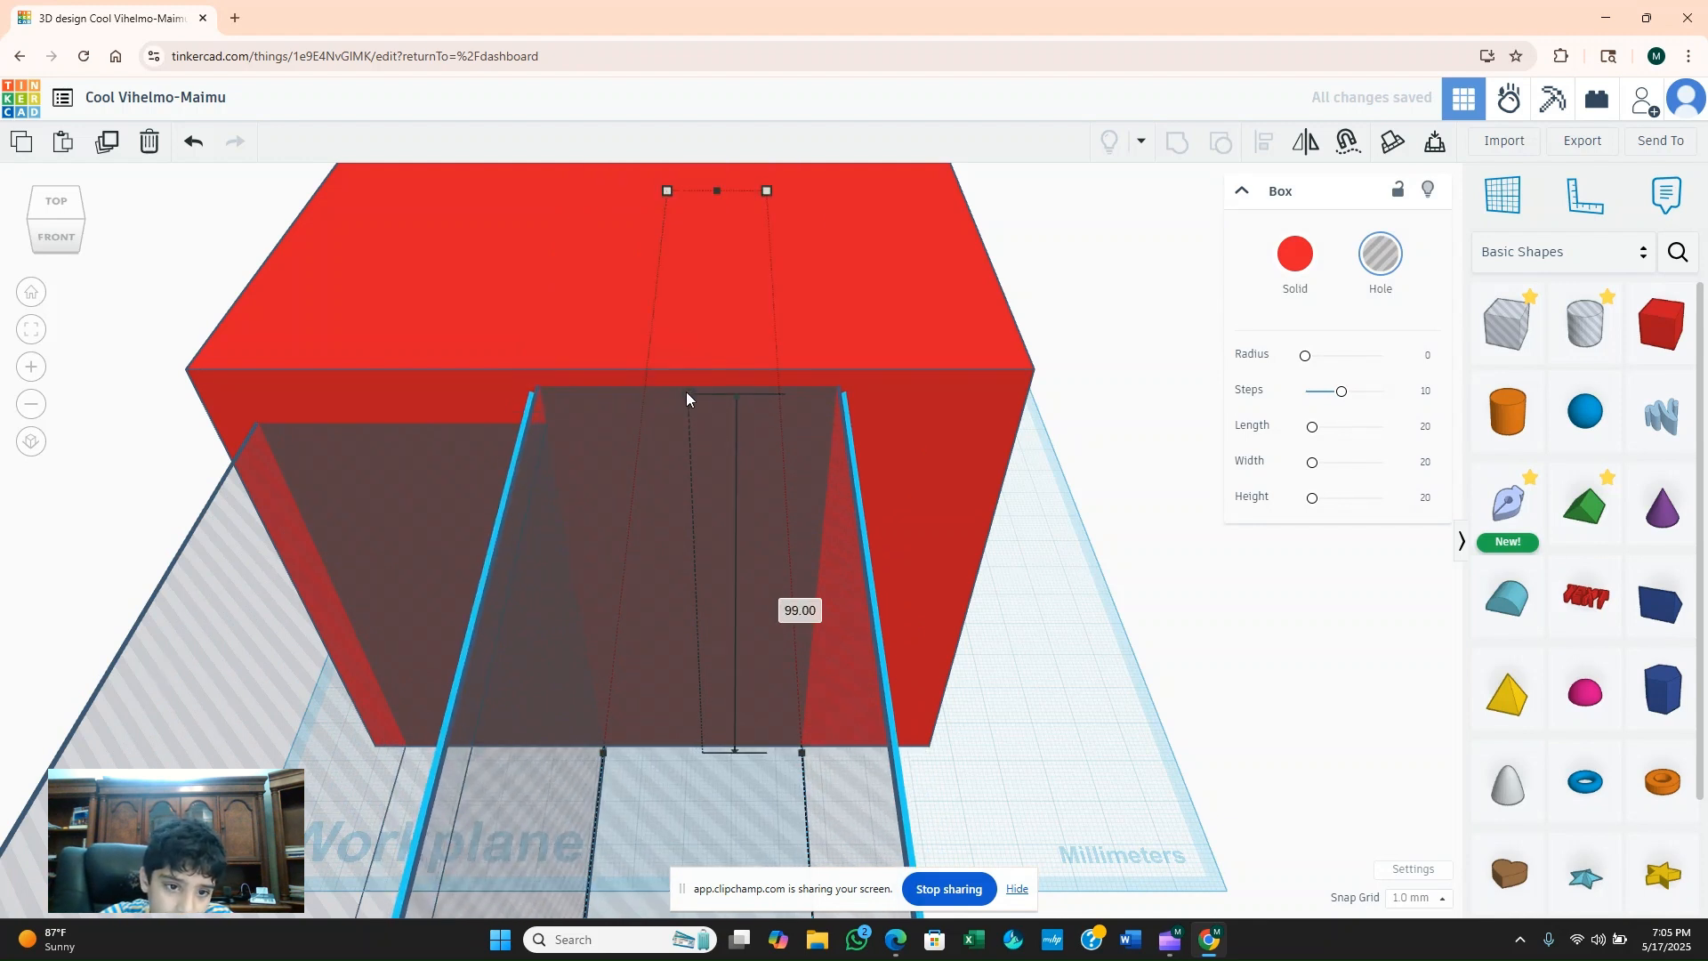
{"action": "left_click_drag", "start_coordinate": [682, 390], "coordinate": [606, 400]}
{"action": "left_click_drag", "start_coordinate": [672, 472], "coordinate": [522, 460]}
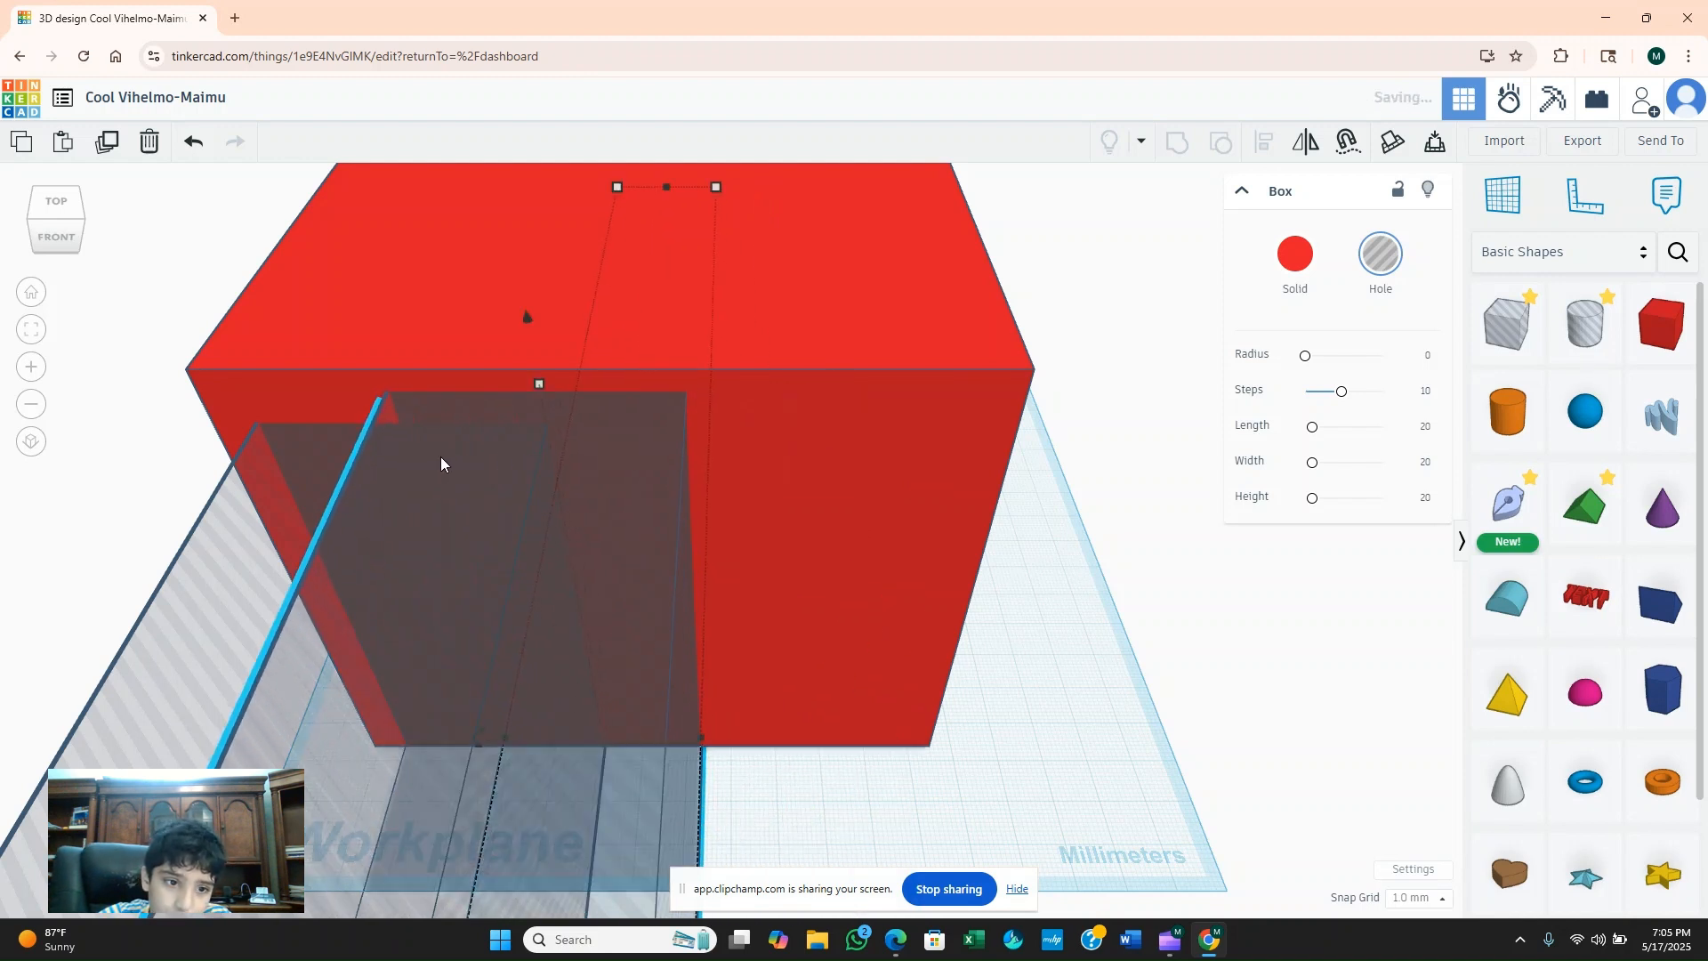
Lower the height of the first hole and group both holes with the red block to cut a stepped opening.
{"action": "left_click_drag", "start_coordinate": [405, 420], "coordinate": [453, 514]}
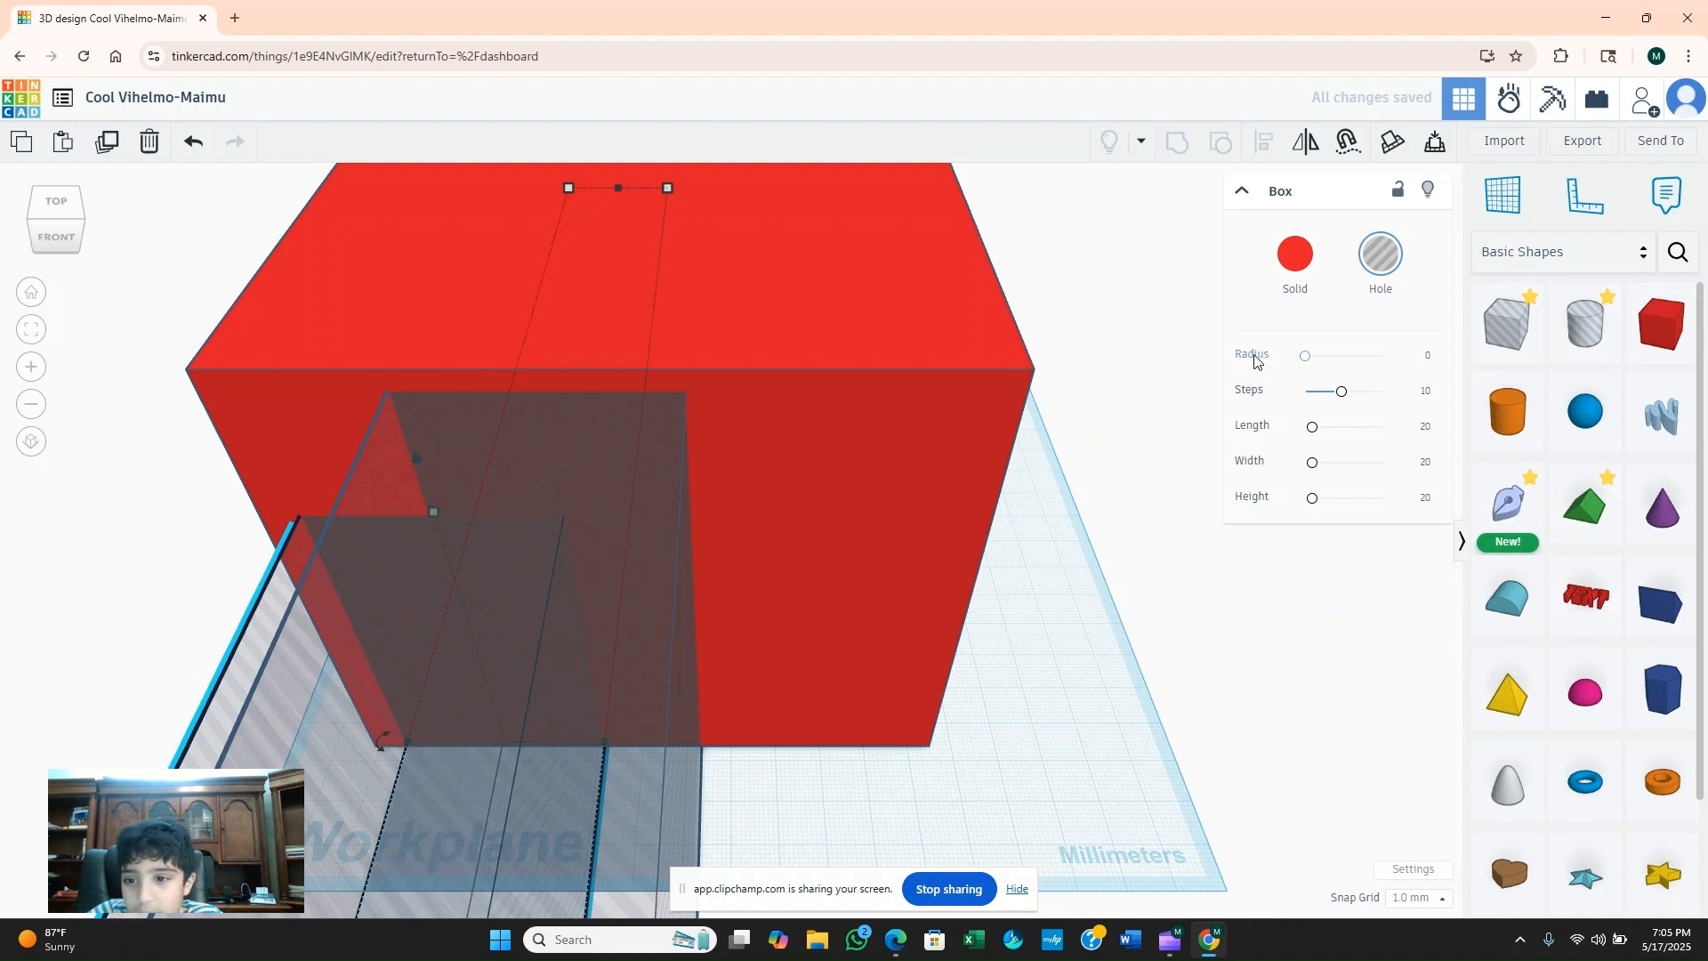
{"action": "left_click_drag", "start_coordinate": [171, 205], "coordinate": [1263, 753]}
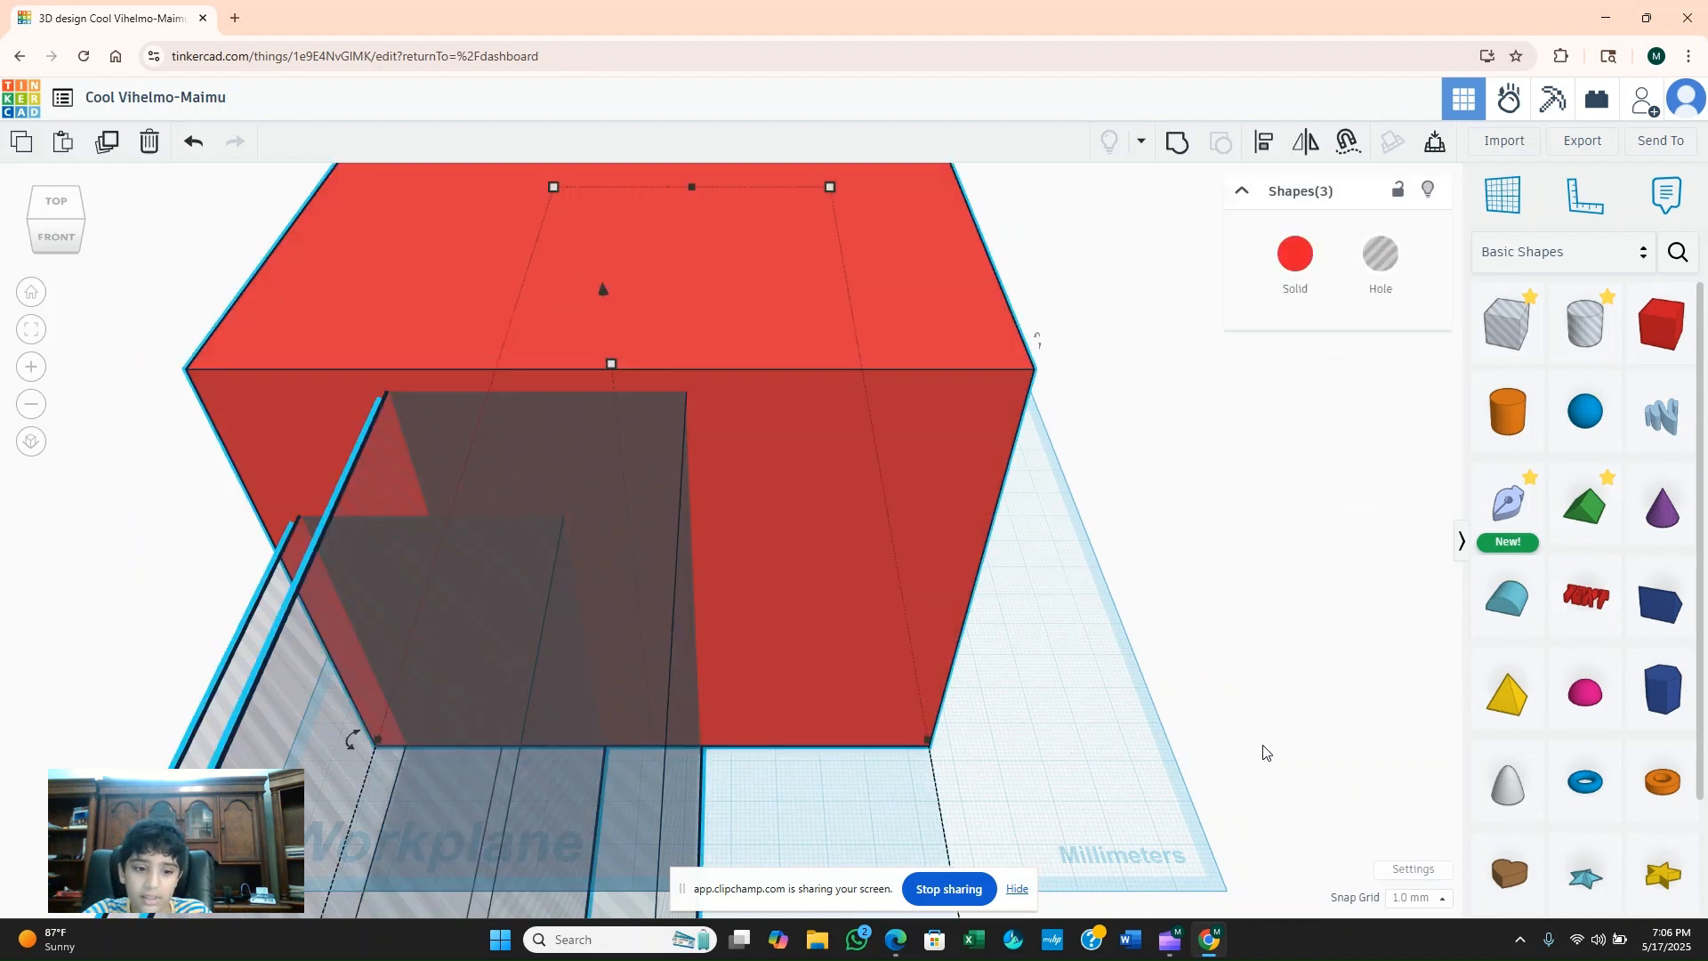
{"action": "left_click", "coordinate": [1179, 145]}
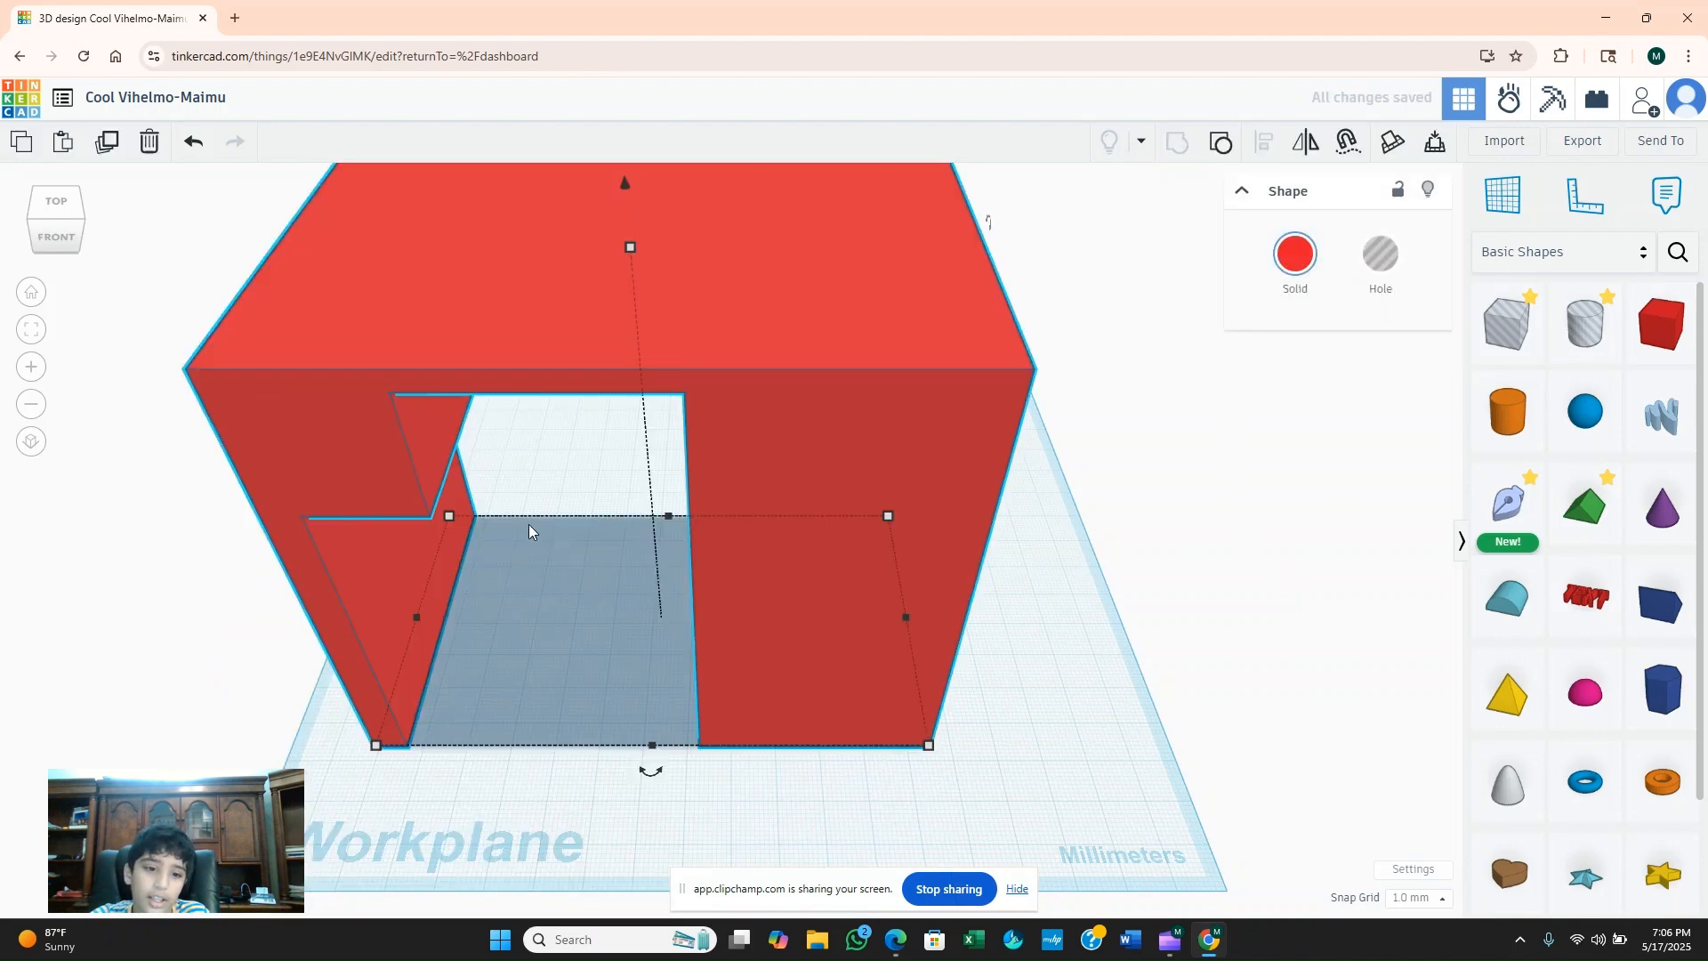
Rotate the grouped red shape upside down about its horizontal axis so the stepped opening faces upward.
{"action": "right_click_drag", "start_coordinate": [536, 541], "coordinate": [591, 462]}
{"action": "mouse_move", "coordinate": [669, 788]}
{"action": "mouse_move", "coordinate": [997, 237]}
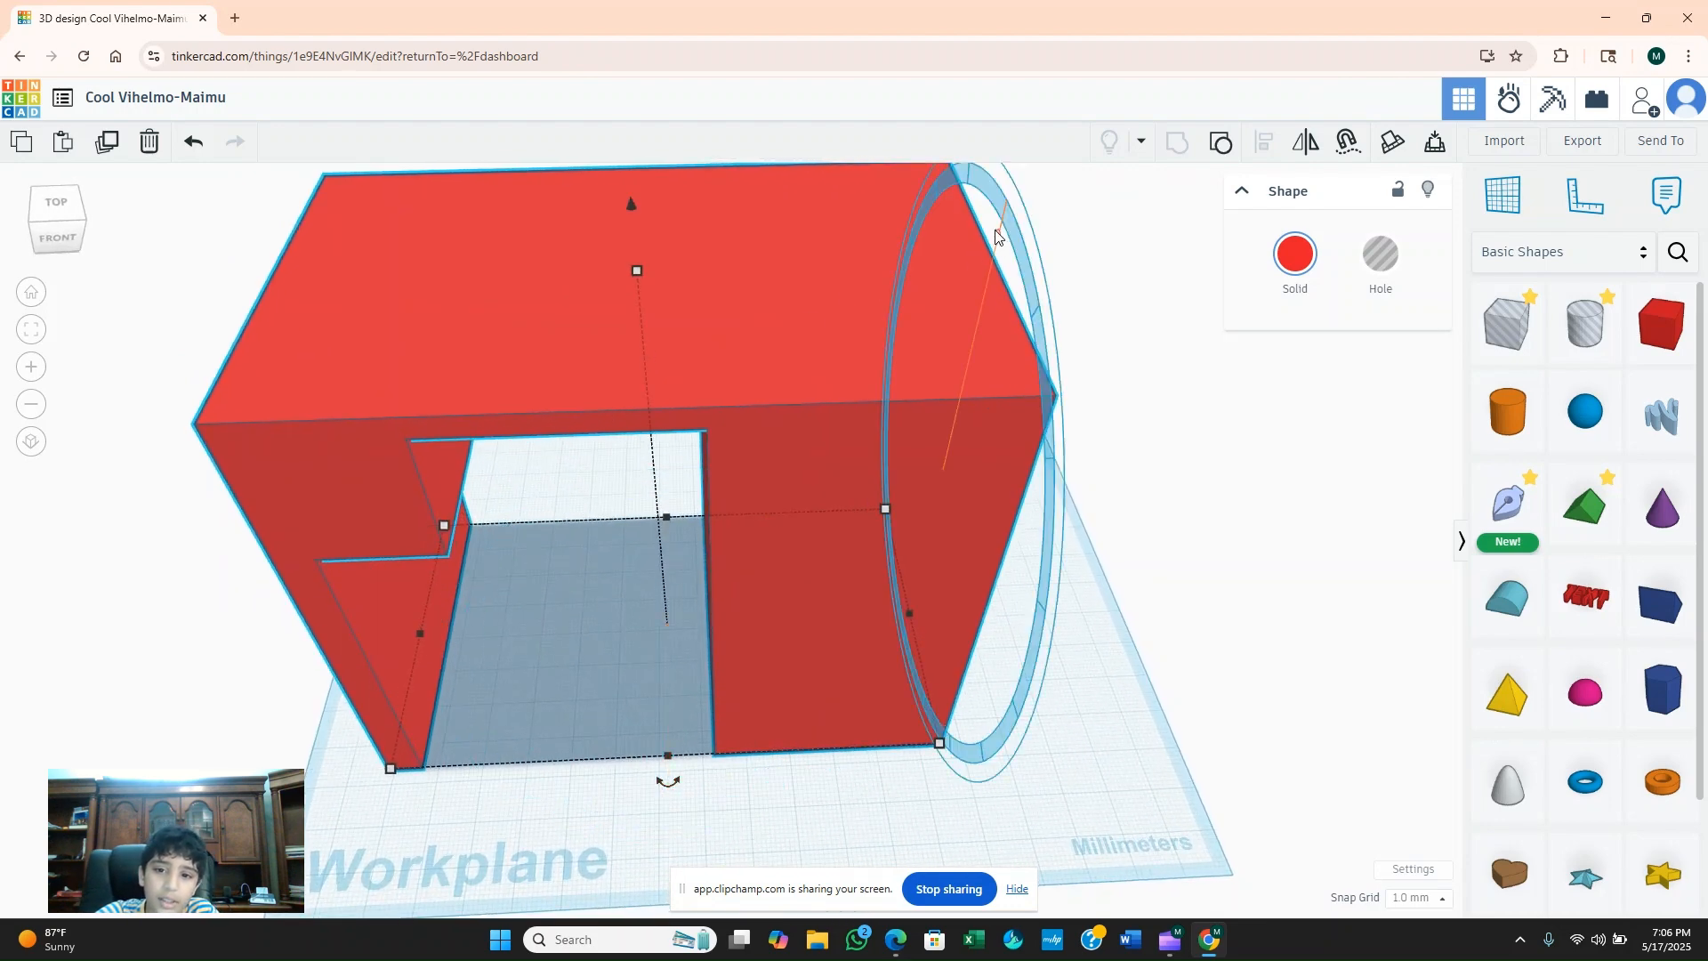
{"action": "left_click_drag", "start_coordinate": [1000, 236], "coordinate": [863, 850]}
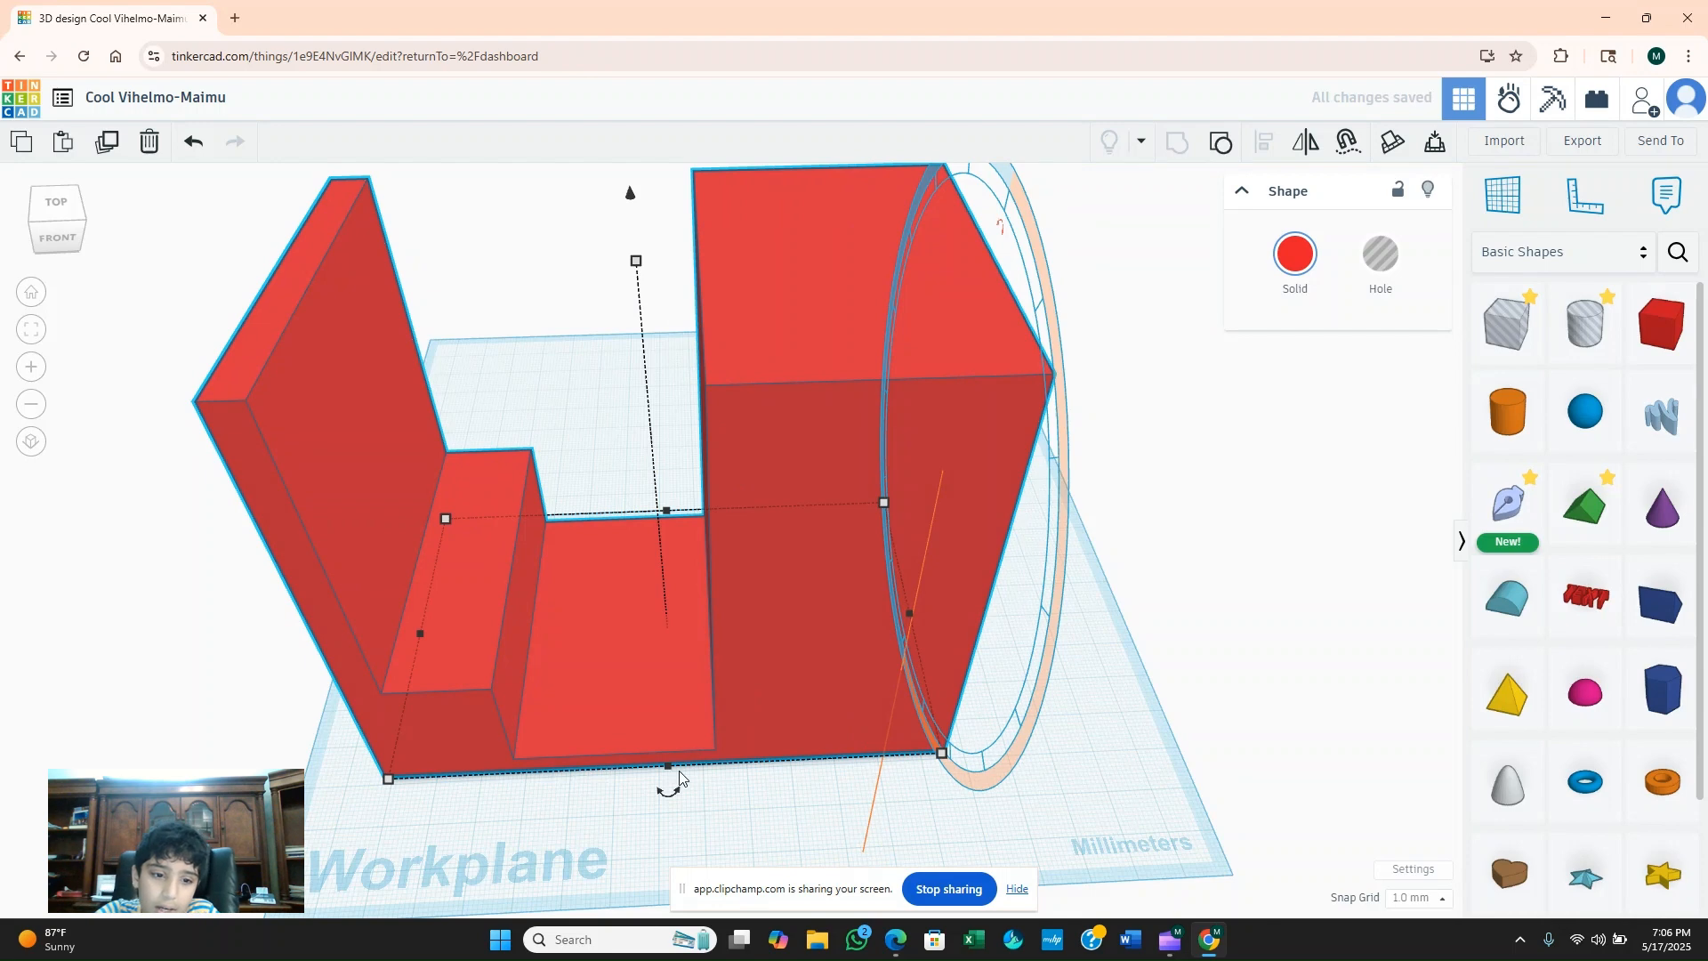
{"action": "right_click_drag", "start_coordinate": [866, 591], "coordinate": [614, 557]}
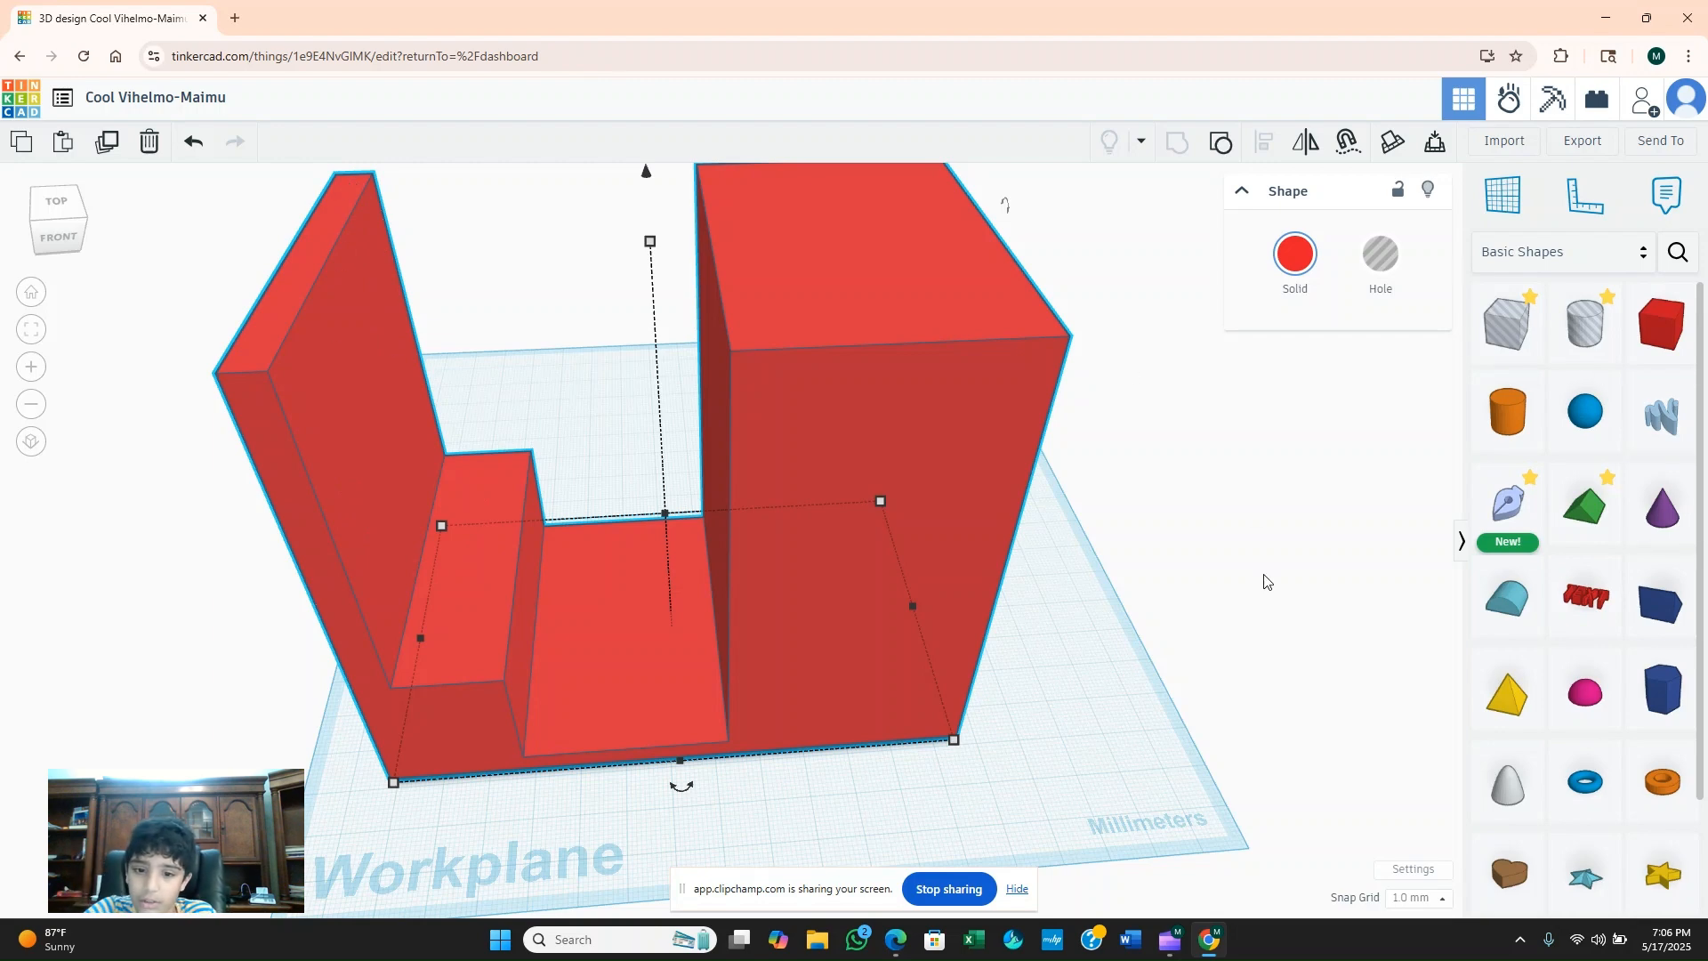
Add a Scribble shape beside the red block, drawn as a single round dot.
{"action": "right_click_drag", "start_coordinate": [1267, 582], "coordinate": [1023, 578]}
{"action": "mouse_move", "coordinate": [1660, 412]}
{"action": "left_mouse_down"}
{"action": "mouse_move", "coordinate": [1022, 709]}
{"action": "mouse_move", "coordinate": [894, 672]}
{"action": "mouse_move", "coordinate": [970, 674]}
{"action": "left_mouse_up"}
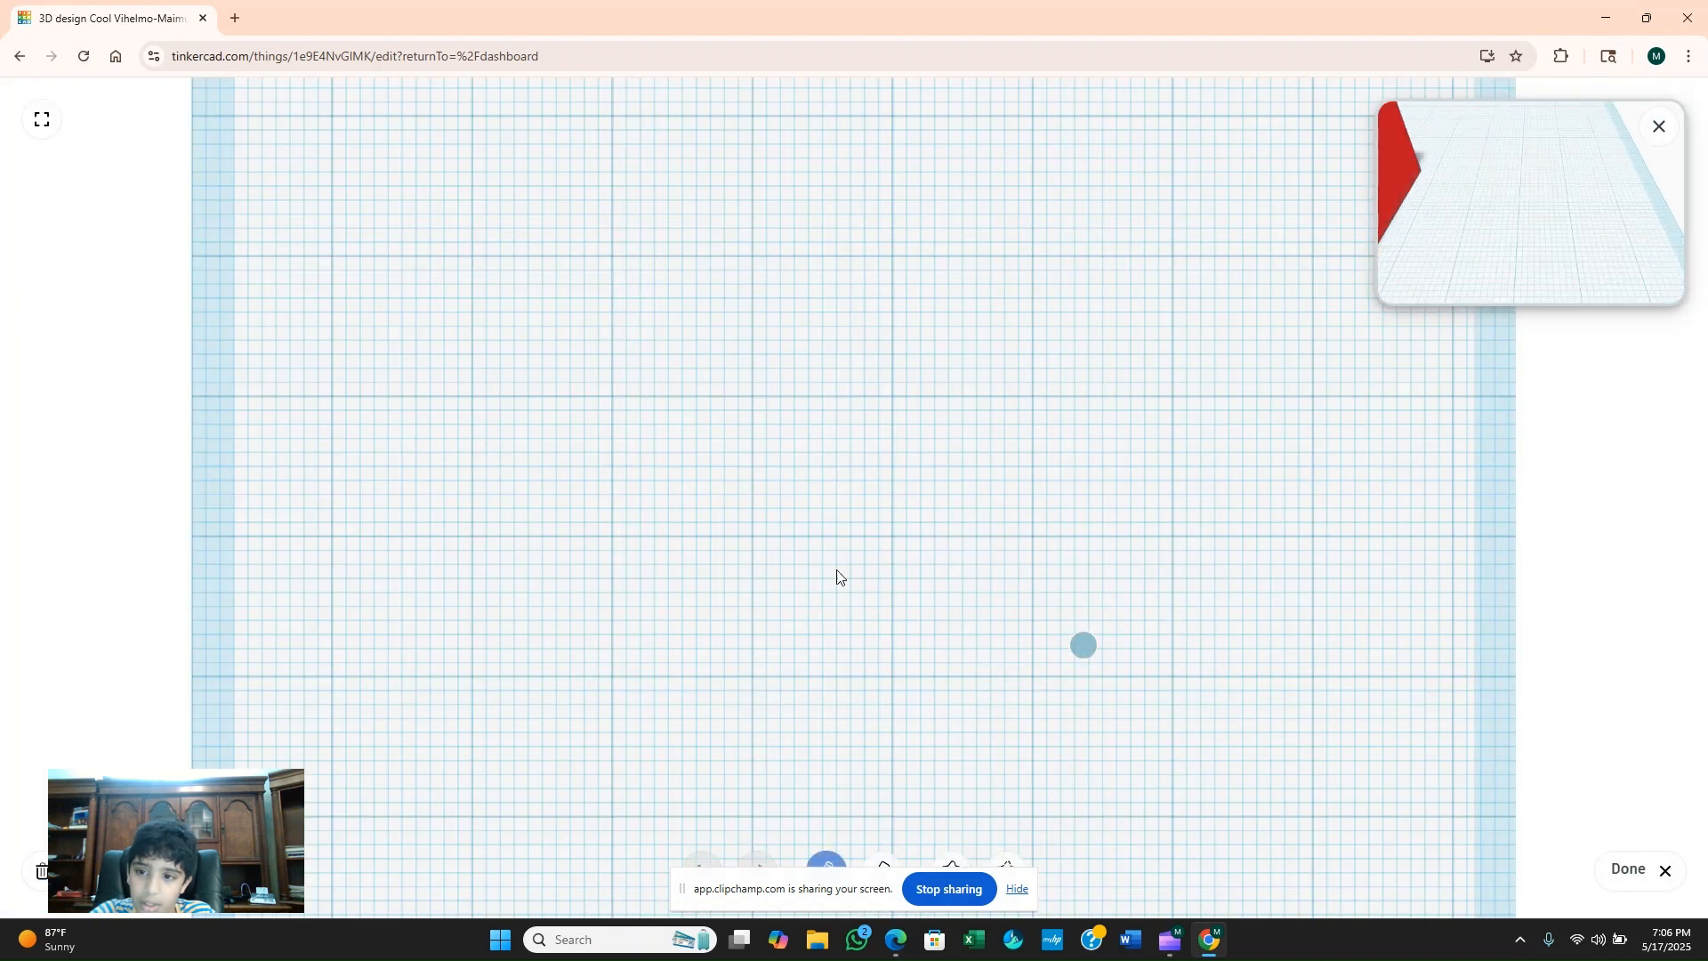
{"action": "left_click", "coordinate": [846, 516]}
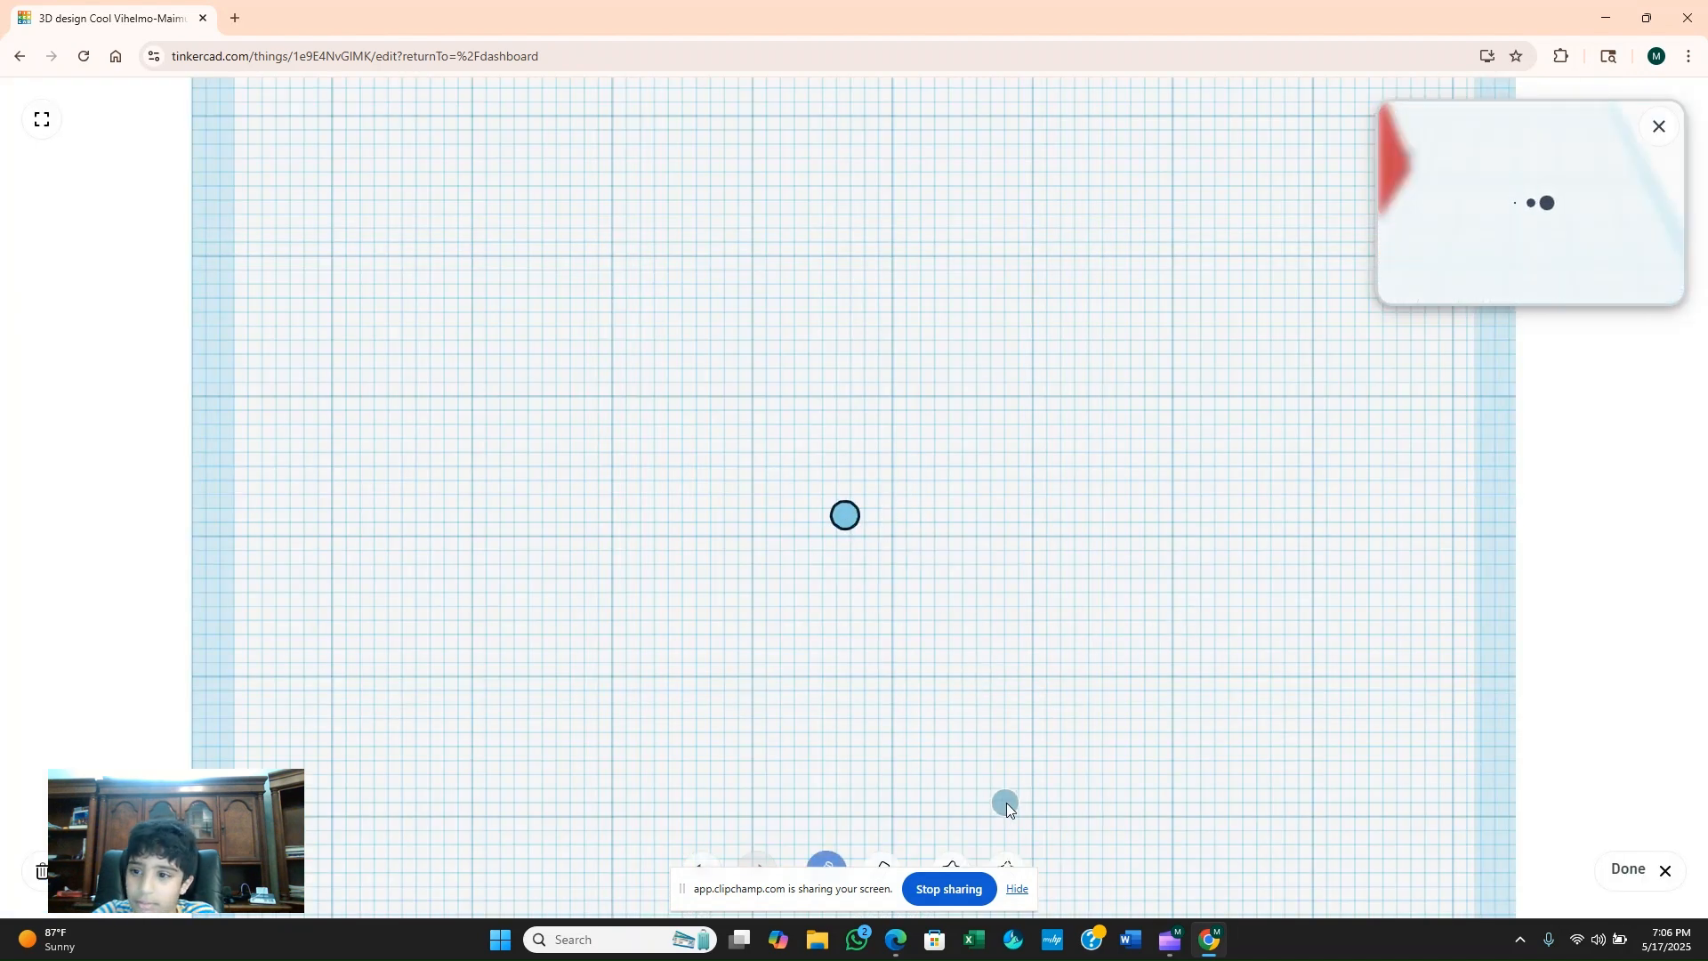
{"action": "left_click", "coordinate": [1628, 869]}
Enlarge the scribble cylinder's base to about 6.34 by 5.91 mm, stretch it to 88 mm high and move it beside the block's side face.
{"action": "scroll", "coordinate": [904, 594], "scroll_direction": "down", "scroll_amount": 6}
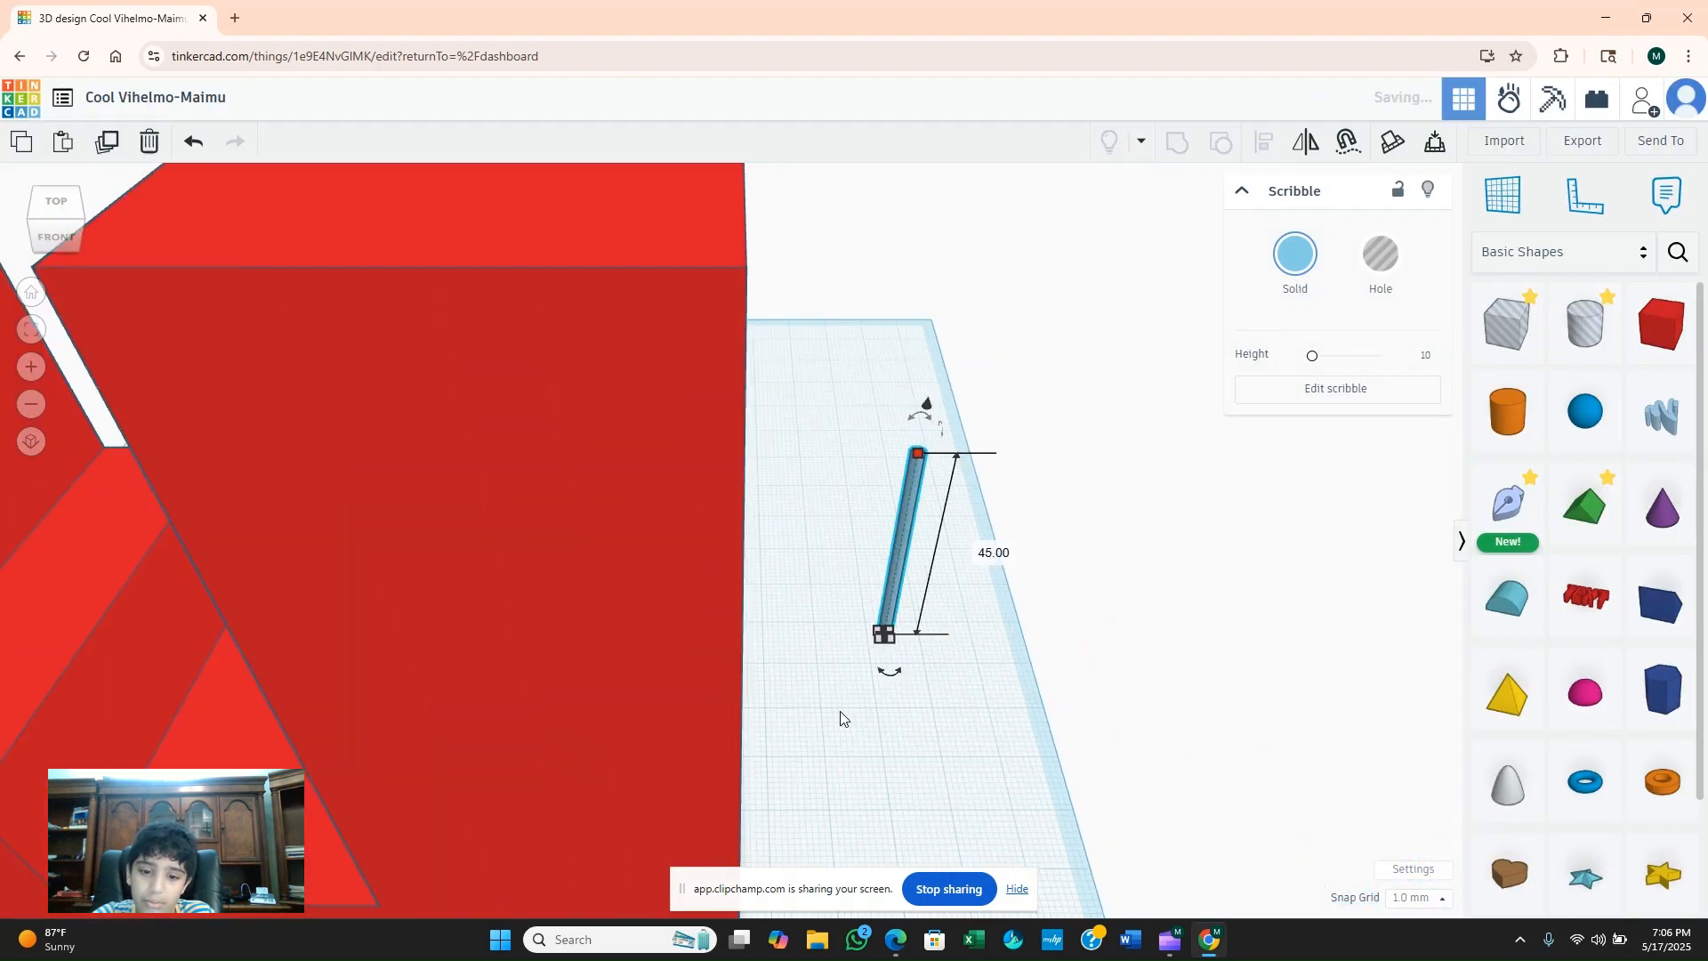
{"action": "left_click_drag", "start_coordinate": [875, 643], "coordinate": [856, 659]}
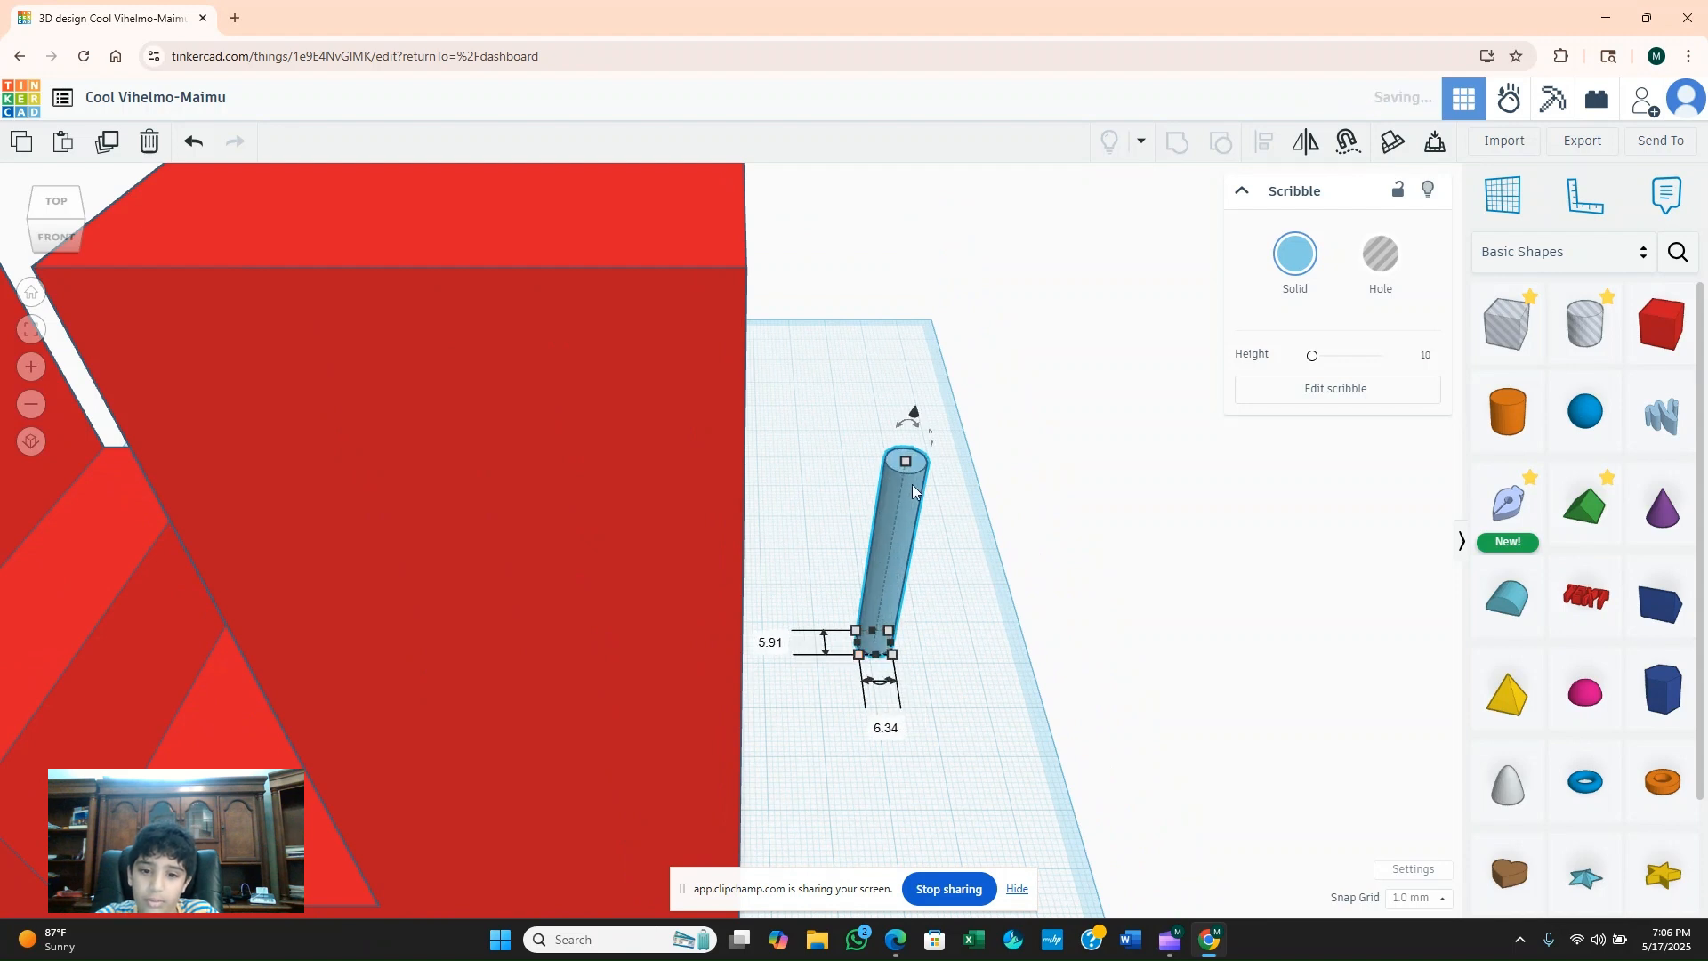
{"action": "mouse_move", "coordinate": [905, 461]}
{"action": "left_mouse_down"}
{"action": "mouse_move", "coordinate": [894, 338]}
{"action": "mouse_move", "coordinate": [884, 375]}
{"action": "mouse_move", "coordinate": [714, 585]}
{"action": "mouse_move", "coordinate": [789, 595]}
{"action": "left_mouse_up"}
{"action": "mouse_move", "coordinate": [790, 594]}
{"action": "right_mouse_down"}
{"action": "mouse_move", "coordinate": [787, 622]}
{"action": "mouse_move", "coordinate": [599, 505]}
{"action": "mouse_move", "coordinate": [476, 460]}
{"action": "right_mouse_up"}
{"action": "mouse_move", "coordinate": [476, 460]}
{"action": "left_mouse_down"}
{"action": "mouse_move", "coordinate": [391, 255]}
{"action": "mouse_move", "coordinate": [432, 347]}
{"action": "left_mouse_up"}
Add a 20 mm box beside the red block, raise it, tilt it and set it against the side face near the cylinder's top.
{"action": "left_click", "coordinate": [1660, 324]}
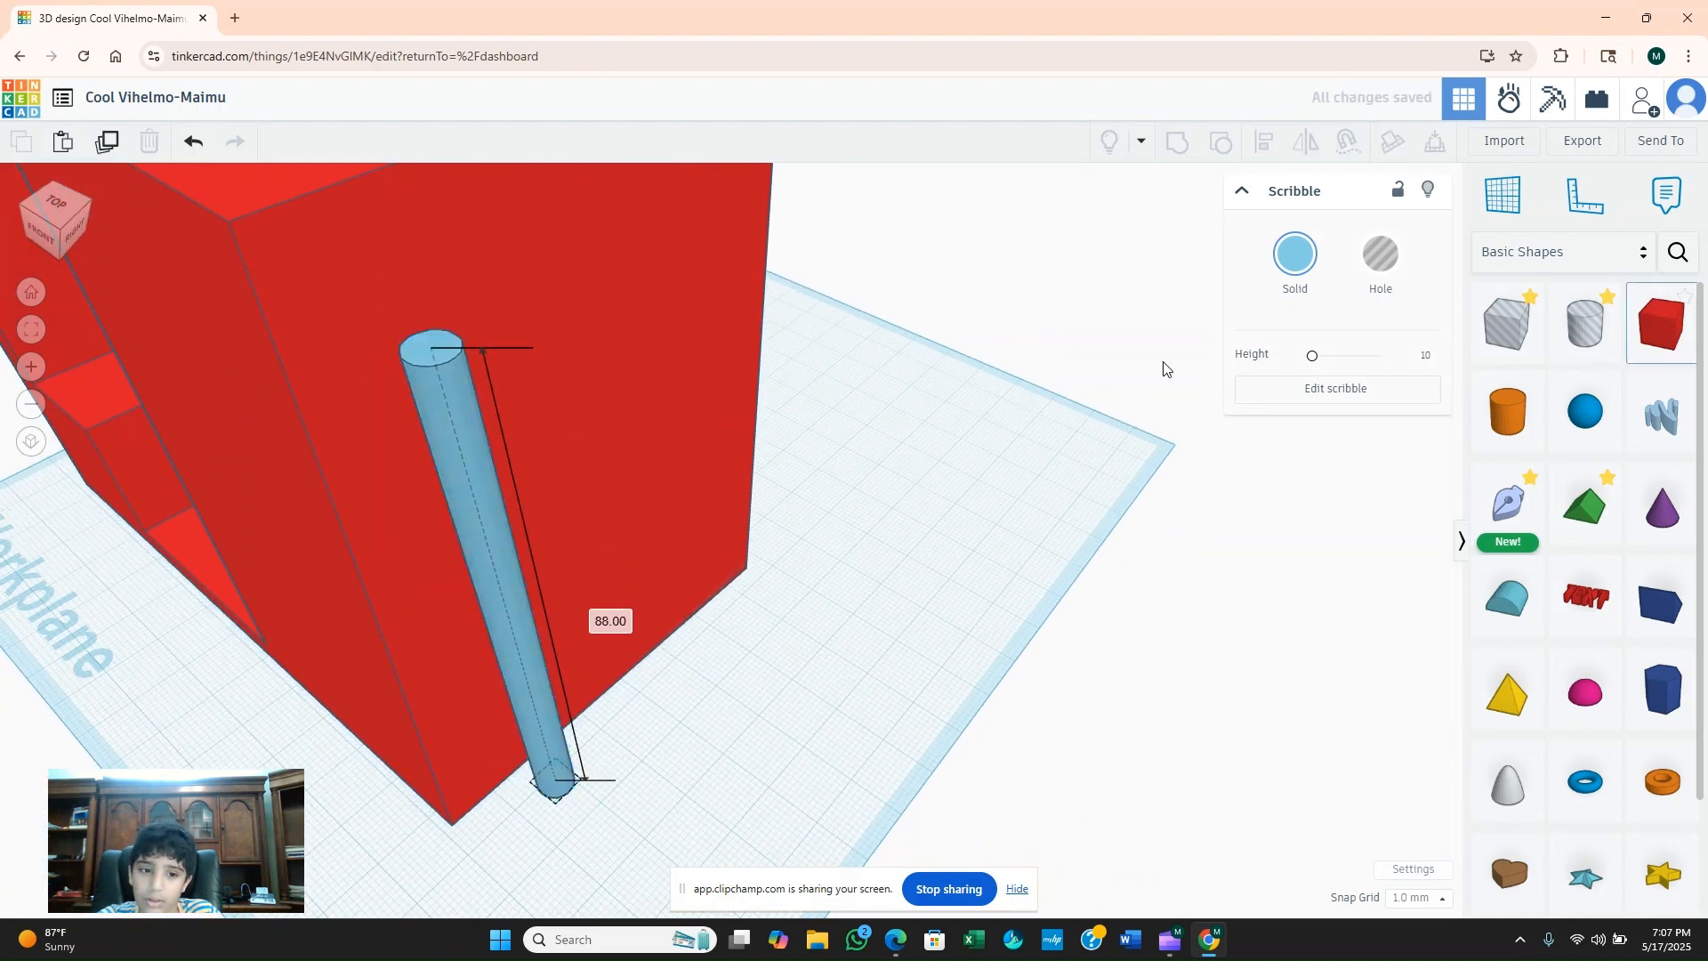
{"action": "left_click", "coordinate": [719, 678]}
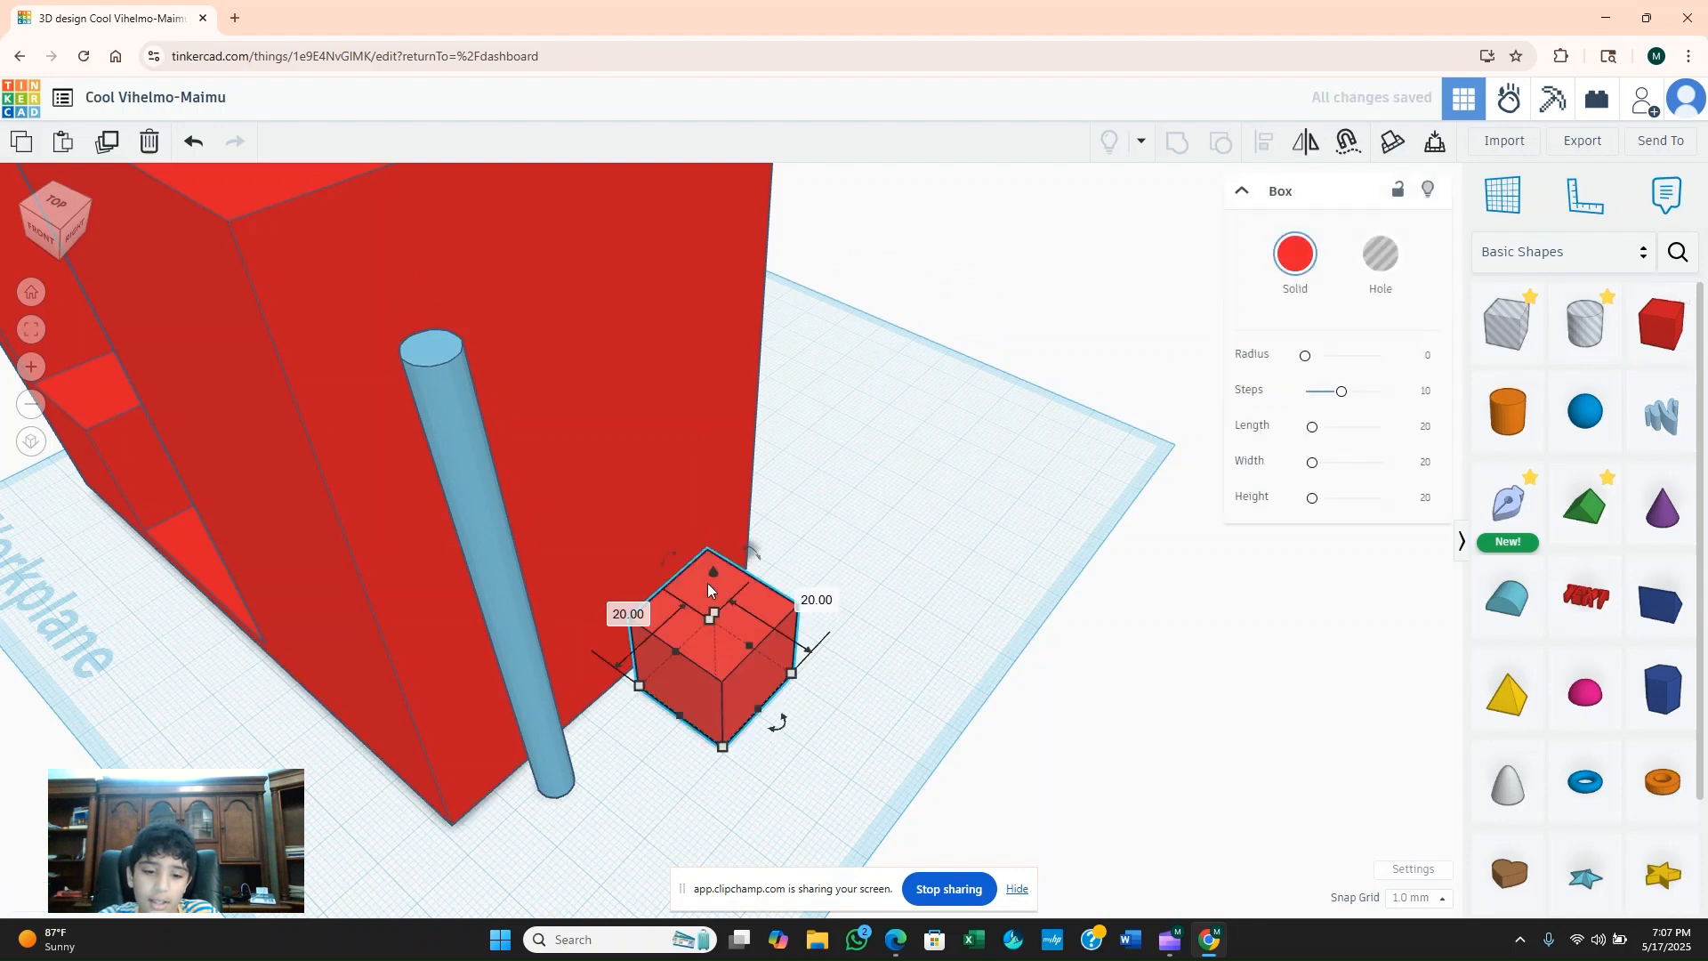
{"action": "left_click_drag", "start_coordinate": [719, 576], "coordinate": [634, 214]}
{"action": "left_click_drag", "start_coordinate": [756, 308], "coordinate": [642, 329]}
{"action": "left_click_drag", "start_coordinate": [564, 178], "coordinate": [478, 203]}
{"action": "left_click_drag", "start_coordinate": [466, 213], "coordinate": [452, 238]}
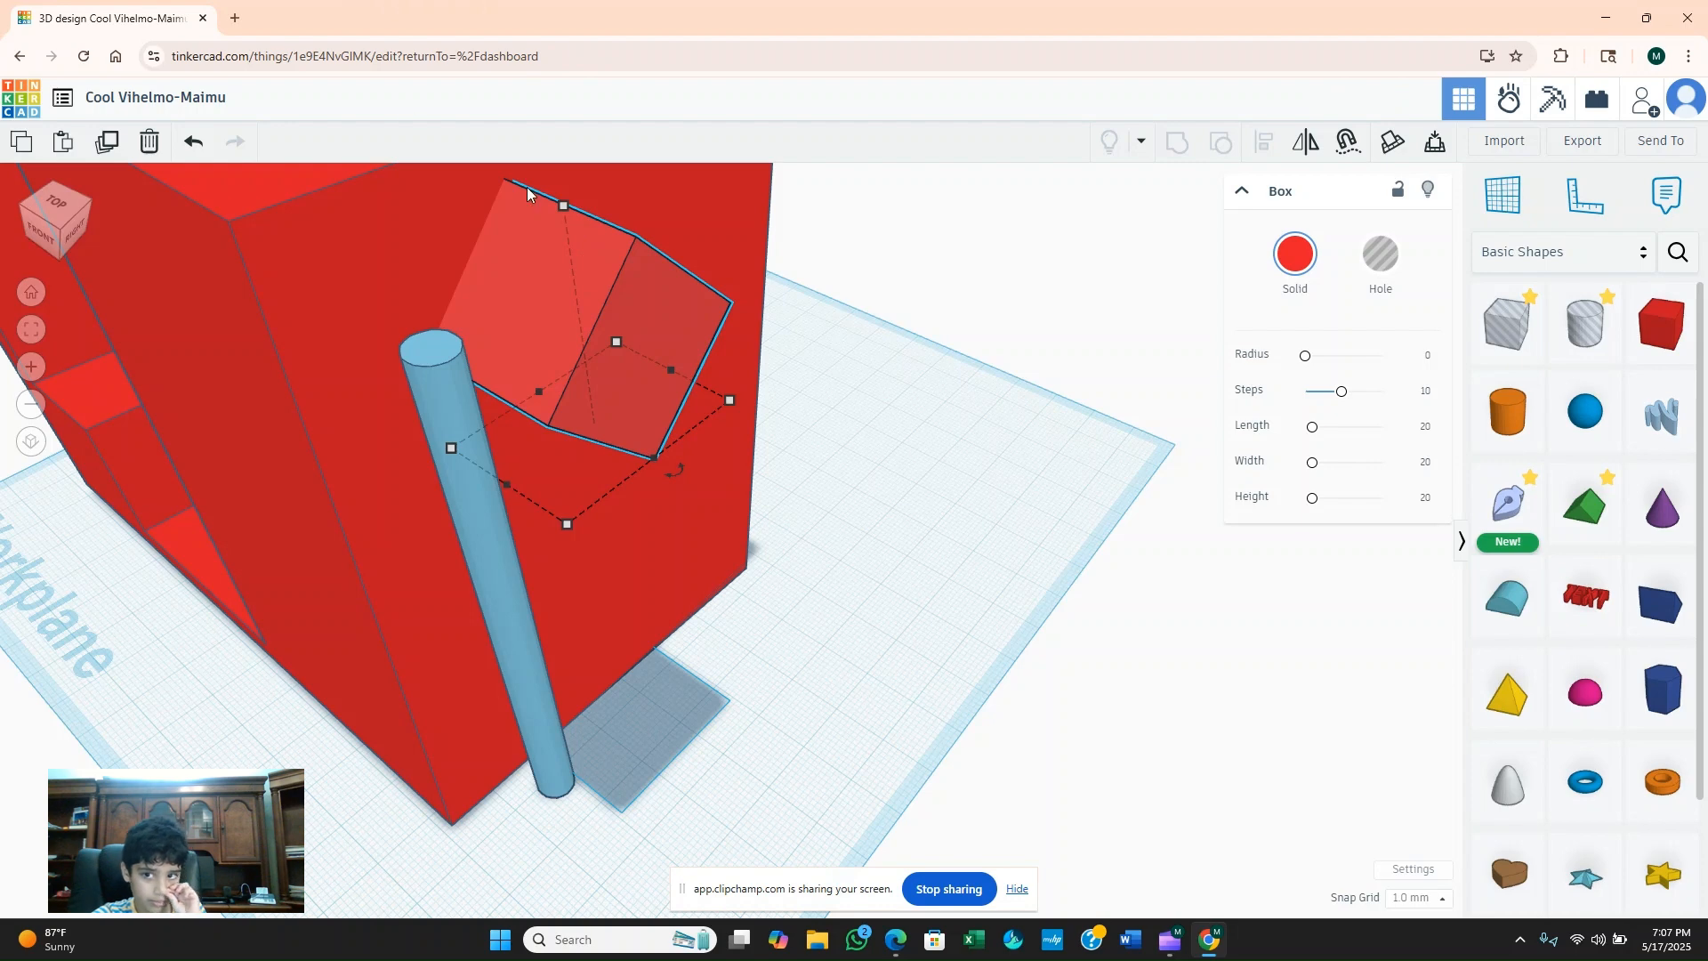
Place a green Roof shape on the exposed face of the tilted red box at the block's side.
{"action": "right_click_drag", "start_coordinate": [971, 530], "coordinate": [1484, 612]}
{"action": "left_click_drag", "start_coordinate": [1597, 525], "coordinate": [385, 365]}
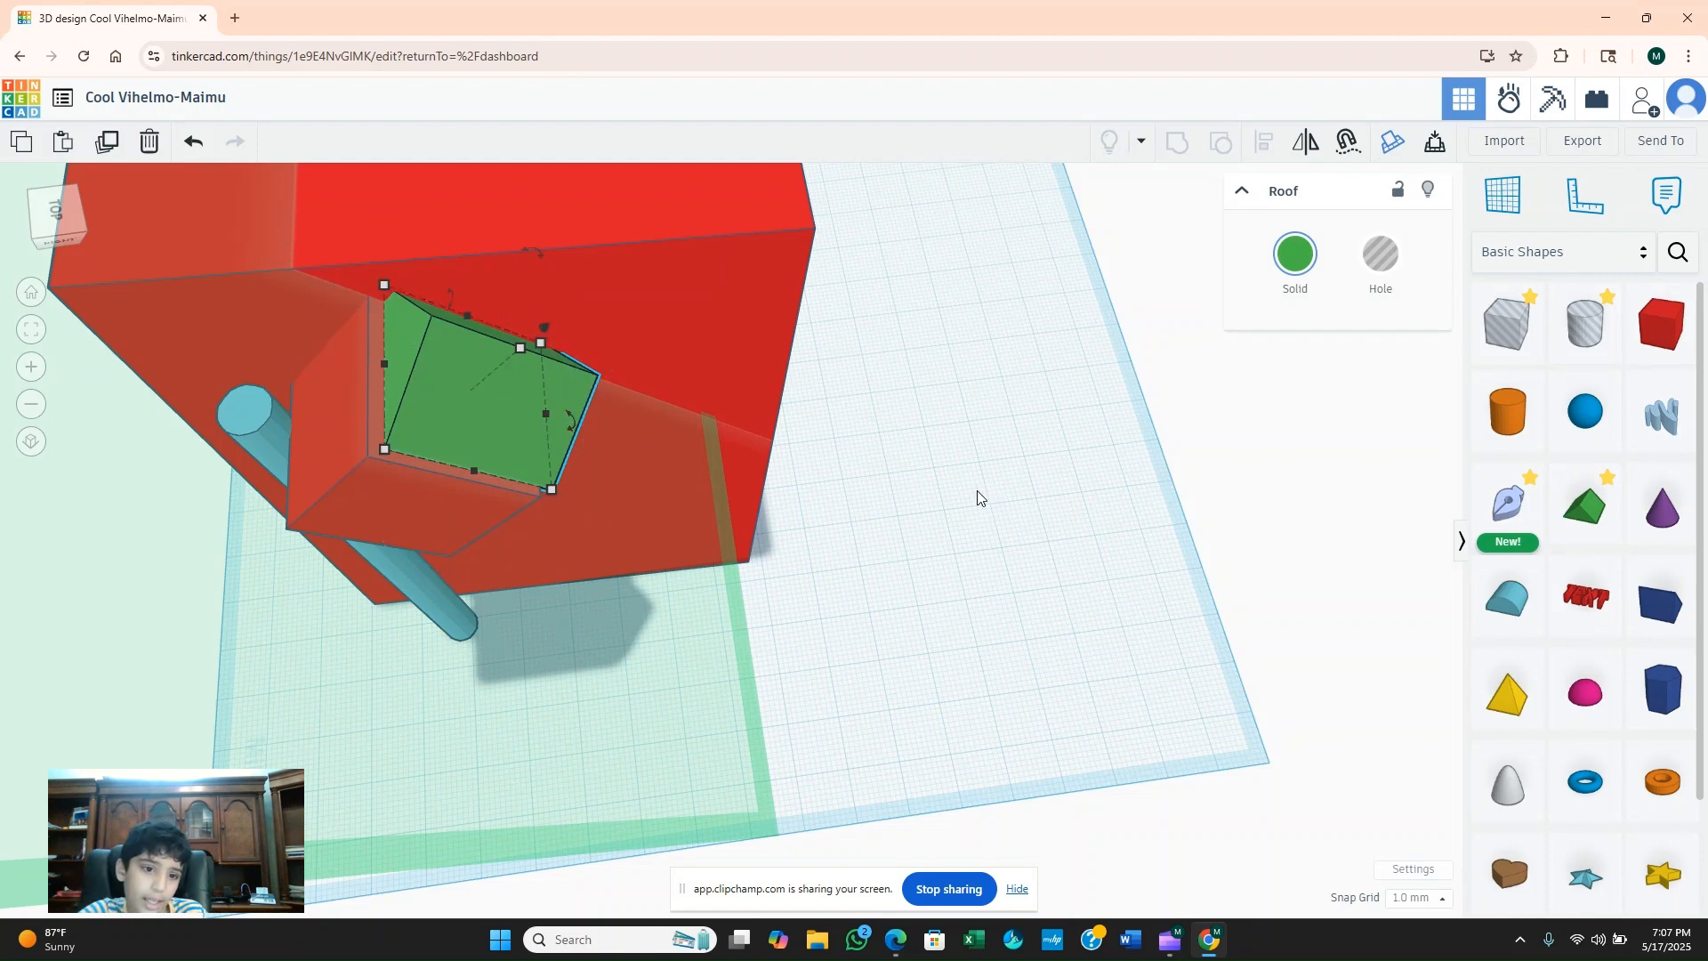
{"action": "left_click", "coordinate": [925, 468]}
Place a Round Roof on top of the tall red block, stretch it to 75 mm long along the inner edge and raise its height slightly.
{"action": "right_click_drag", "start_coordinate": [927, 467], "coordinate": [1402, 569]}
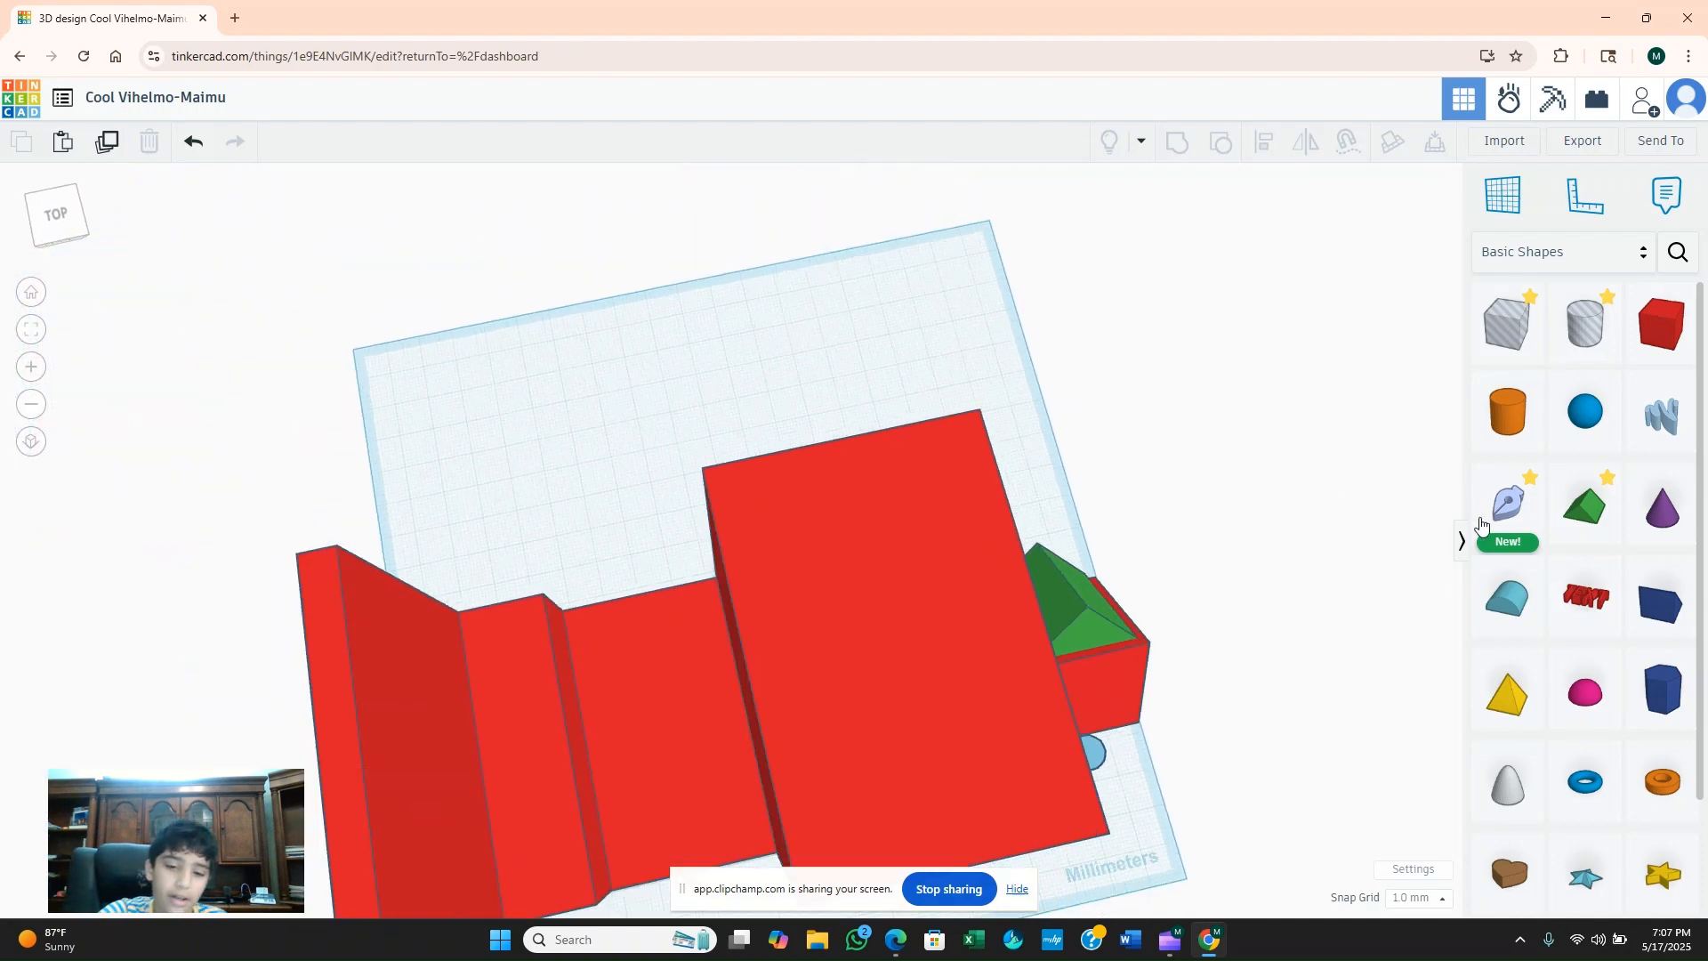
{"action": "right_click_drag", "start_coordinate": [1317, 480], "coordinate": [1361, 392]}
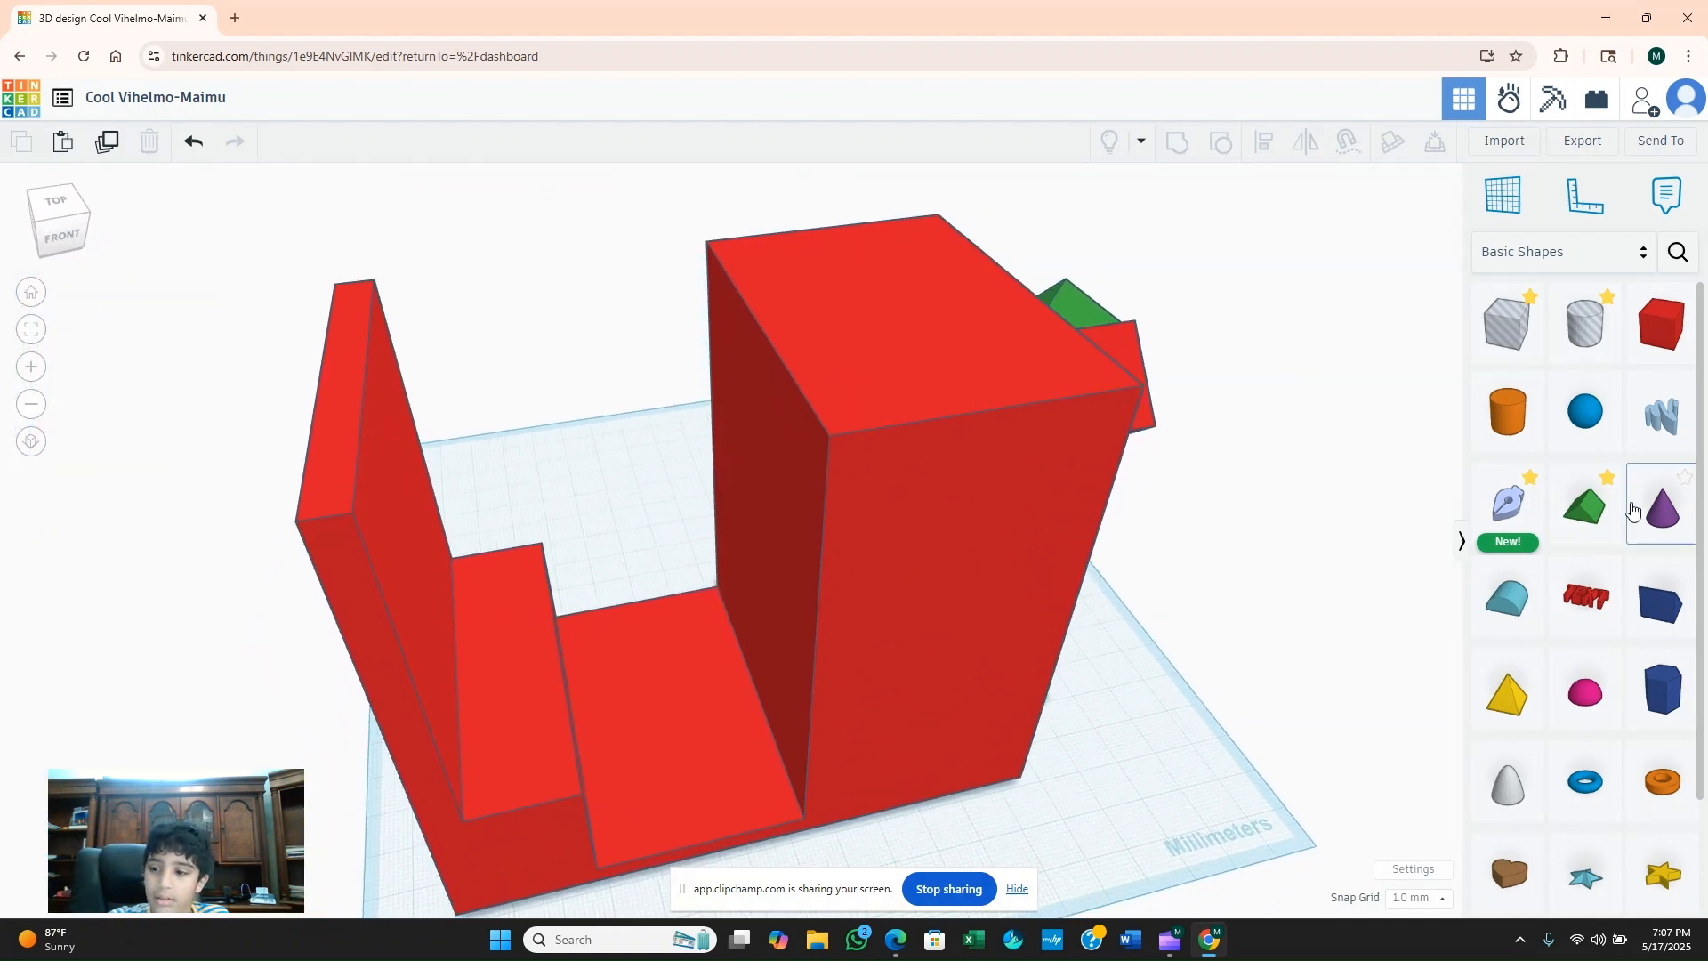
{"action": "left_click_drag", "start_coordinate": [1525, 602], "coordinate": [881, 351]}
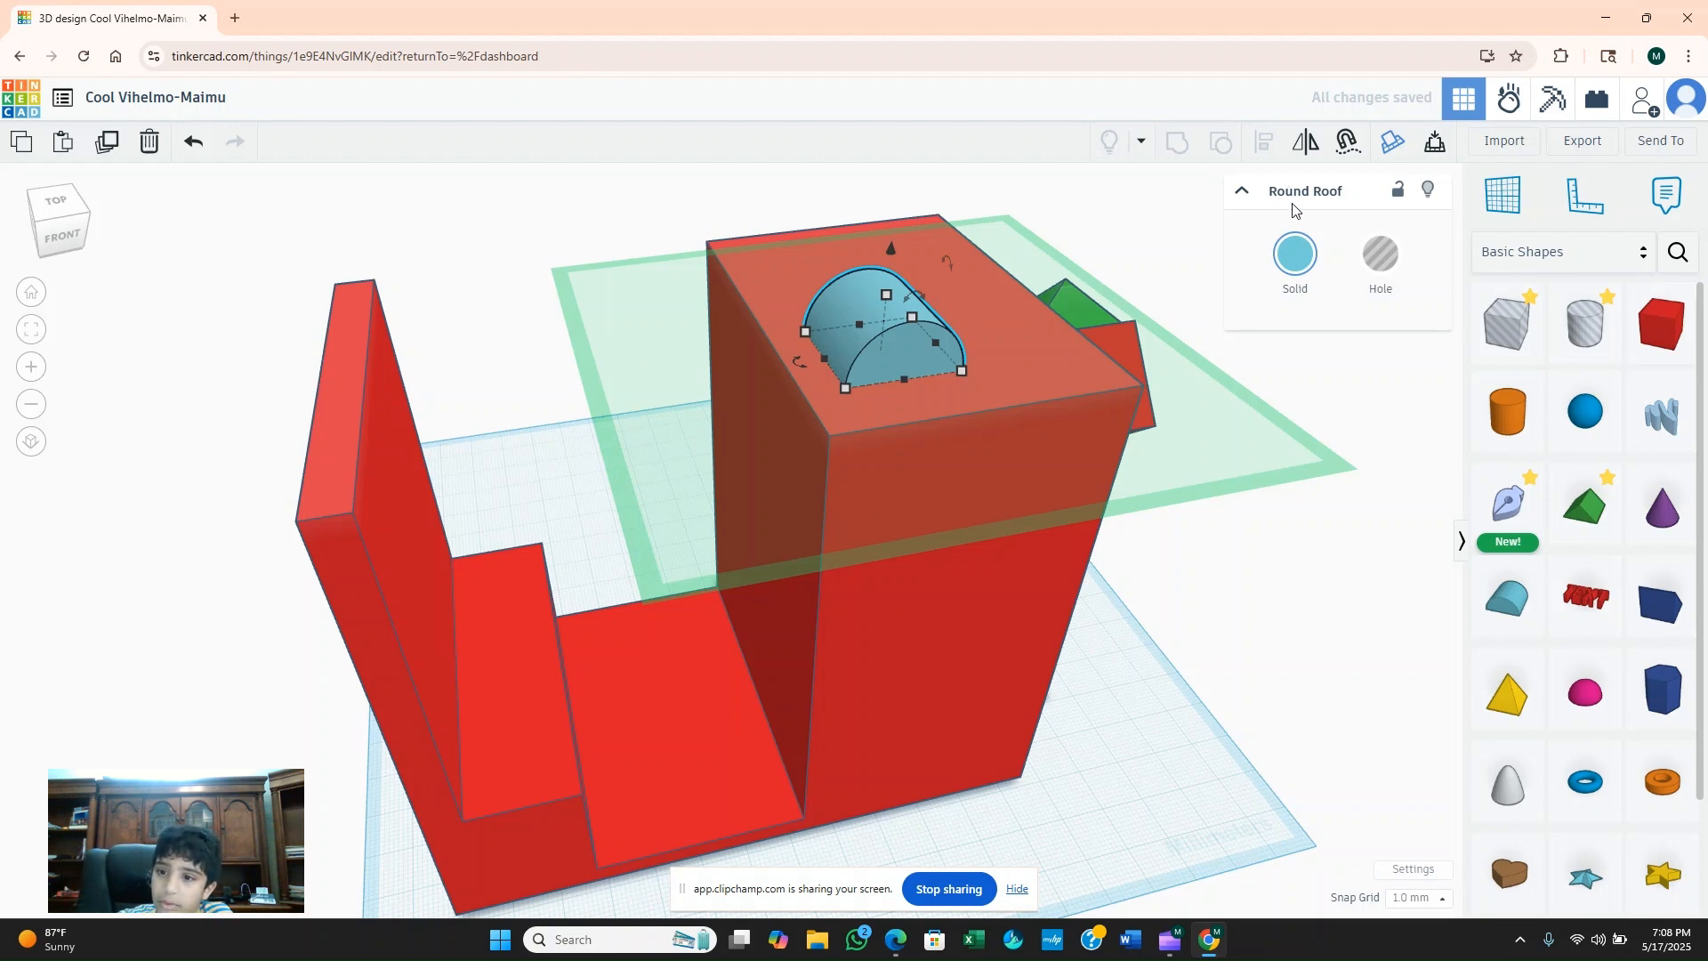
{"action": "left_click_drag", "start_coordinate": [890, 359], "coordinate": [861, 423]}
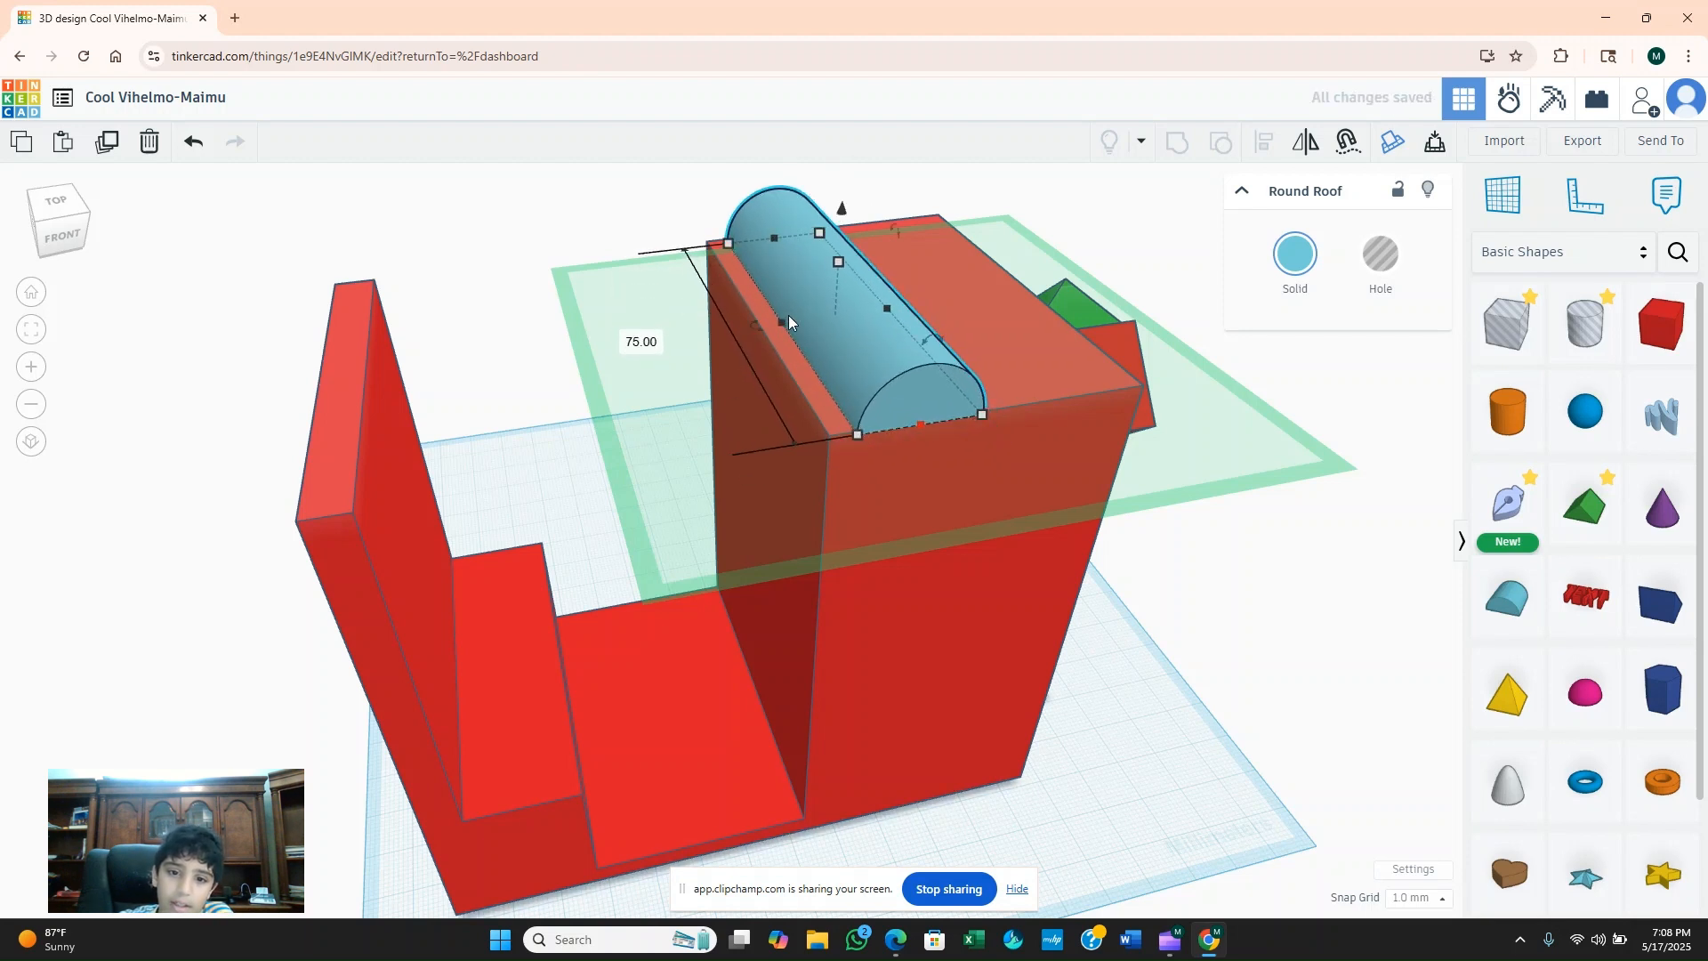
{"action": "mouse_move", "coordinate": [838, 261]}
{"action": "left_mouse_down"}
{"action": "mouse_move", "coordinate": [840, 216]}
{"action": "mouse_move", "coordinate": [831, 253]}
{"action": "left_mouse_up"}
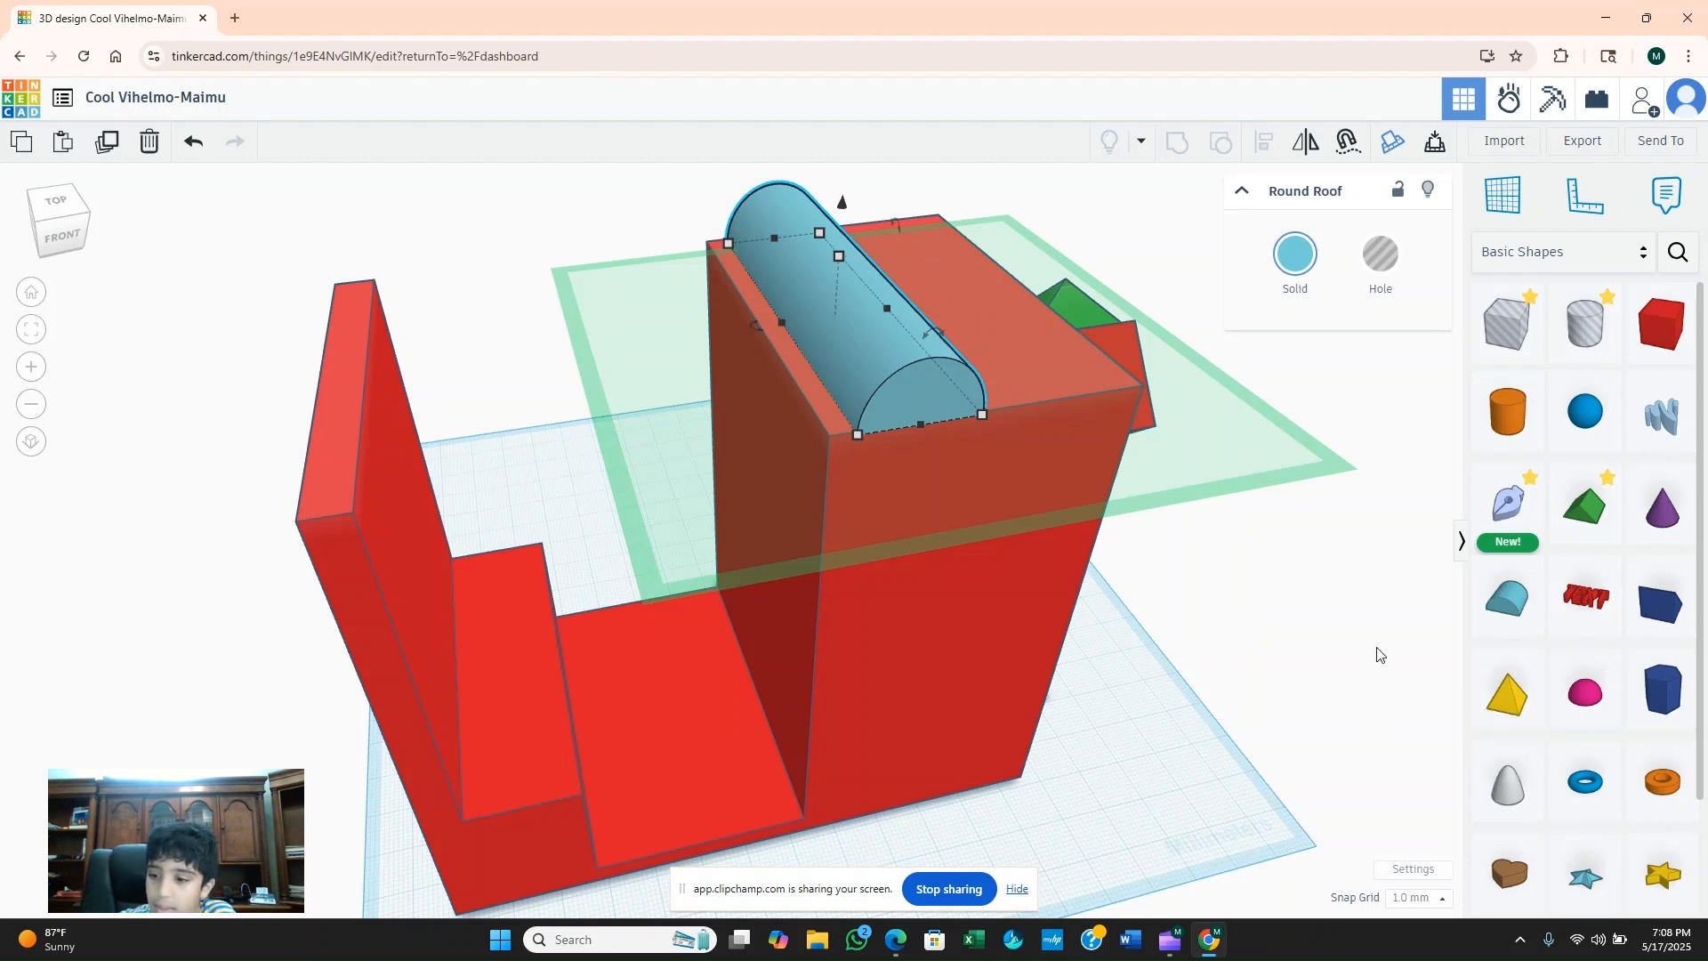
Place a purple cone on the tall block's top beside the round roof and offset a duplicate about 9 mm along it.
{"action": "left_click_drag", "start_coordinate": [1658, 535], "coordinate": [1034, 362]}
{"action": "right_click_drag", "start_coordinate": [950, 562], "coordinate": [742, 580]}
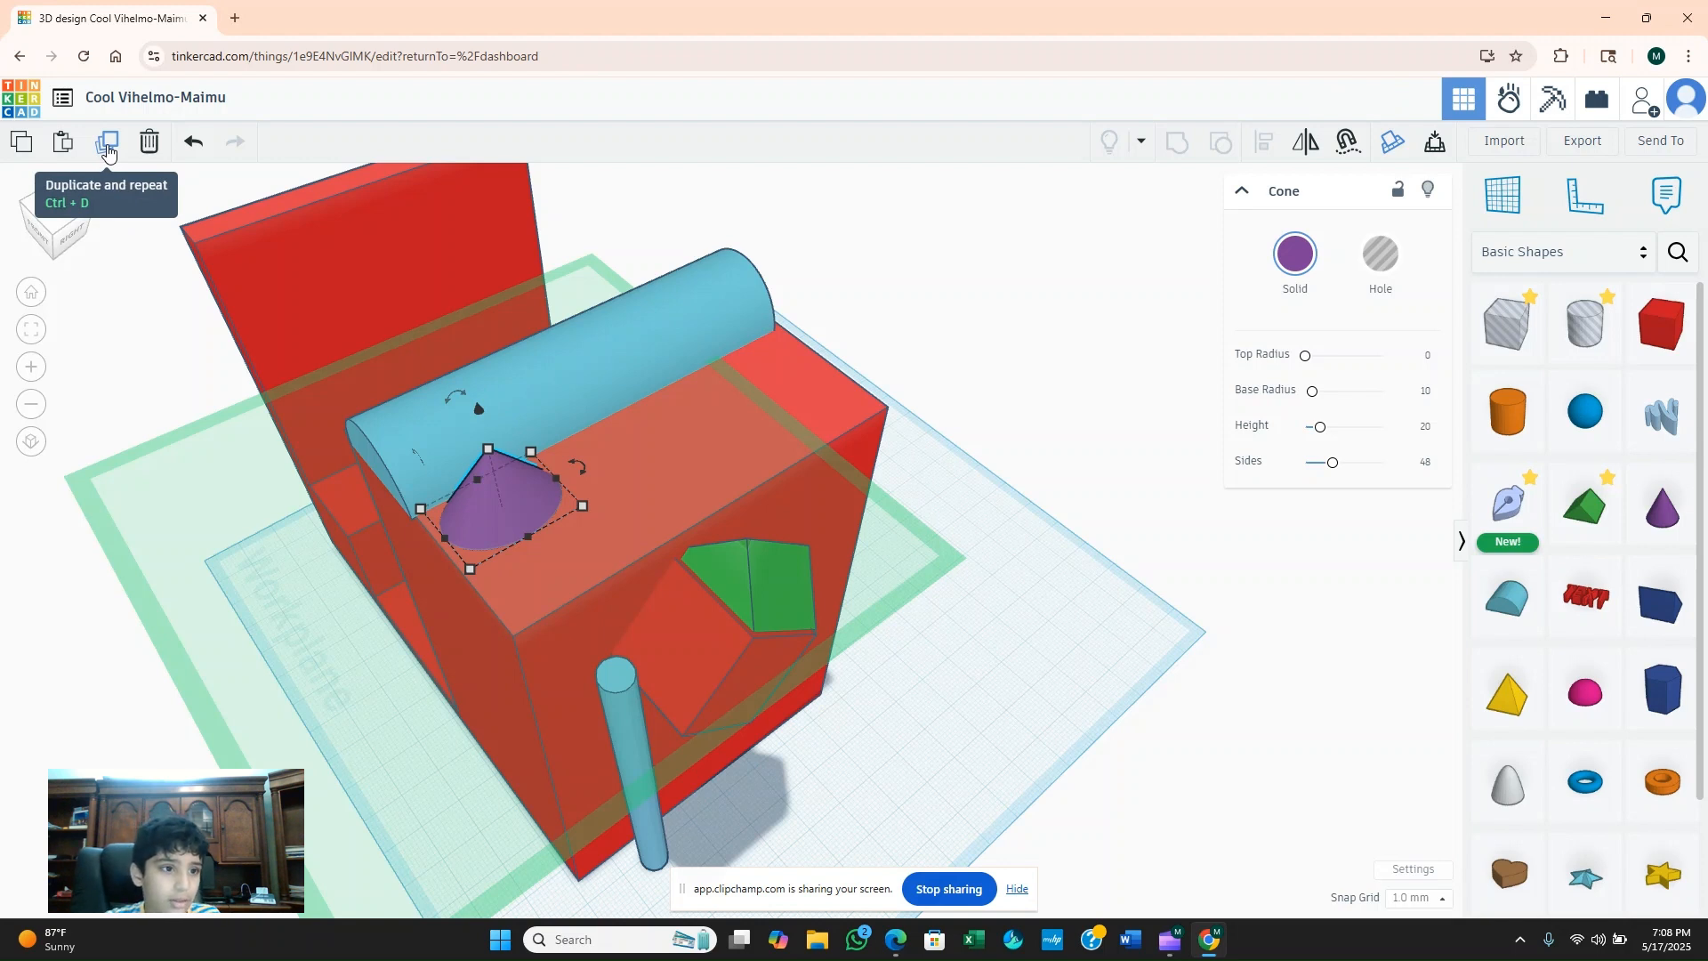
{"action": "left_click", "coordinate": [107, 147]}
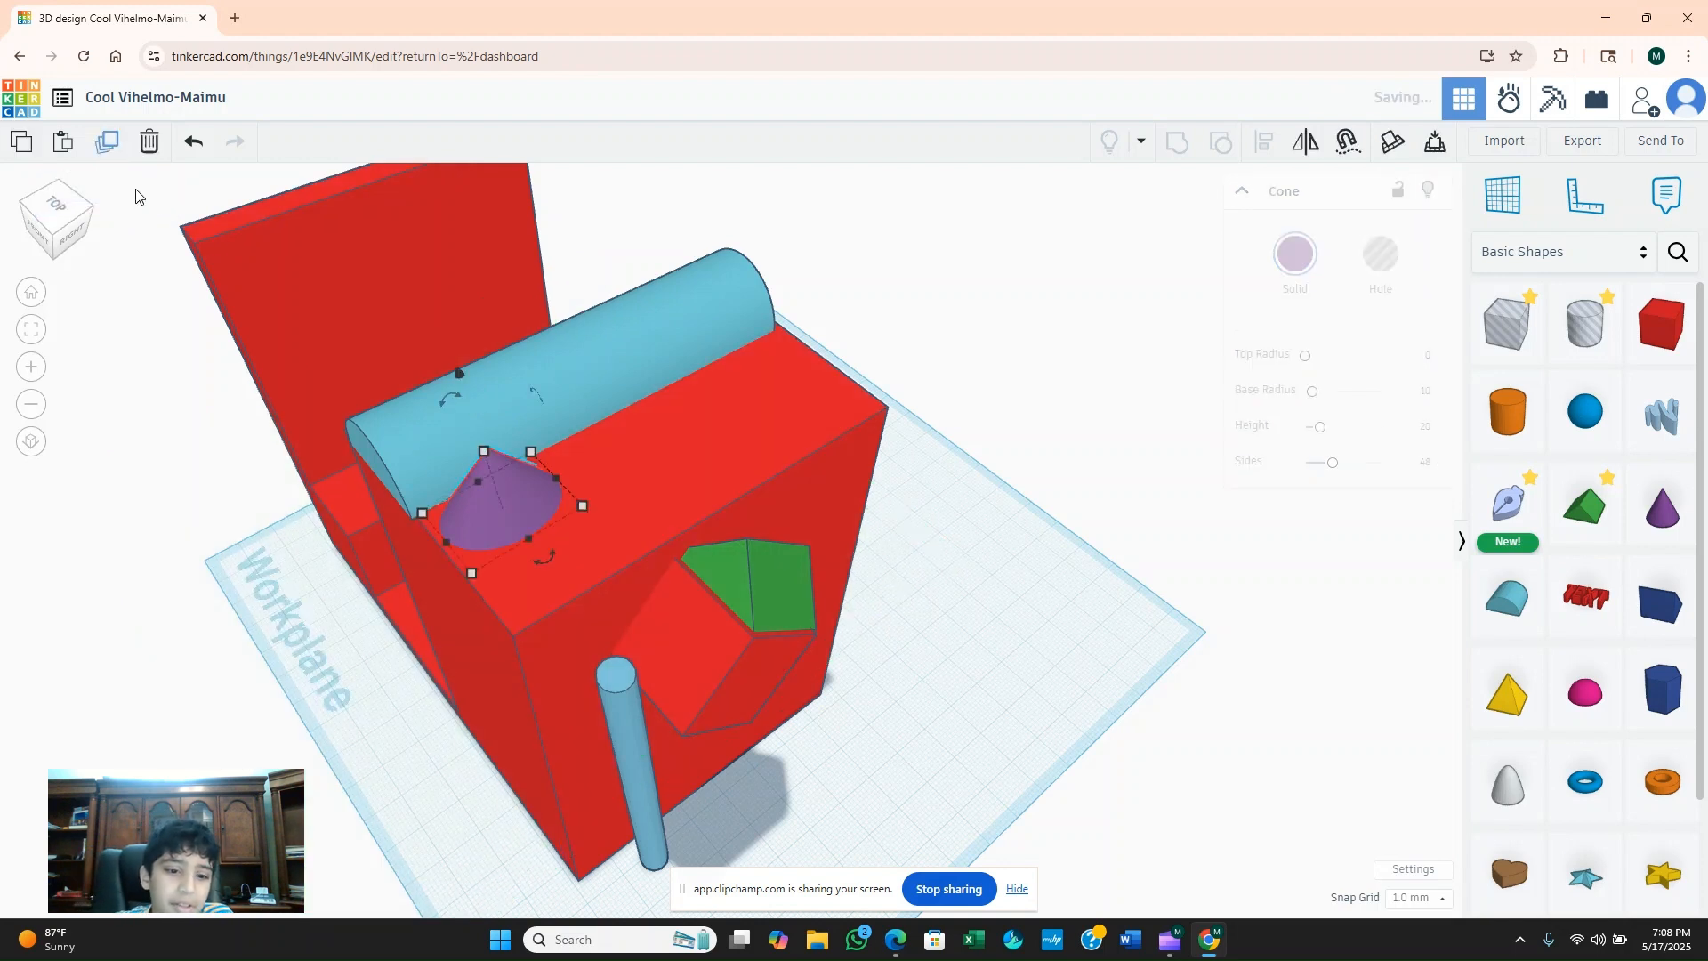
{"action": "left_click_drag", "start_coordinate": [526, 503], "coordinate": [552, 459]}
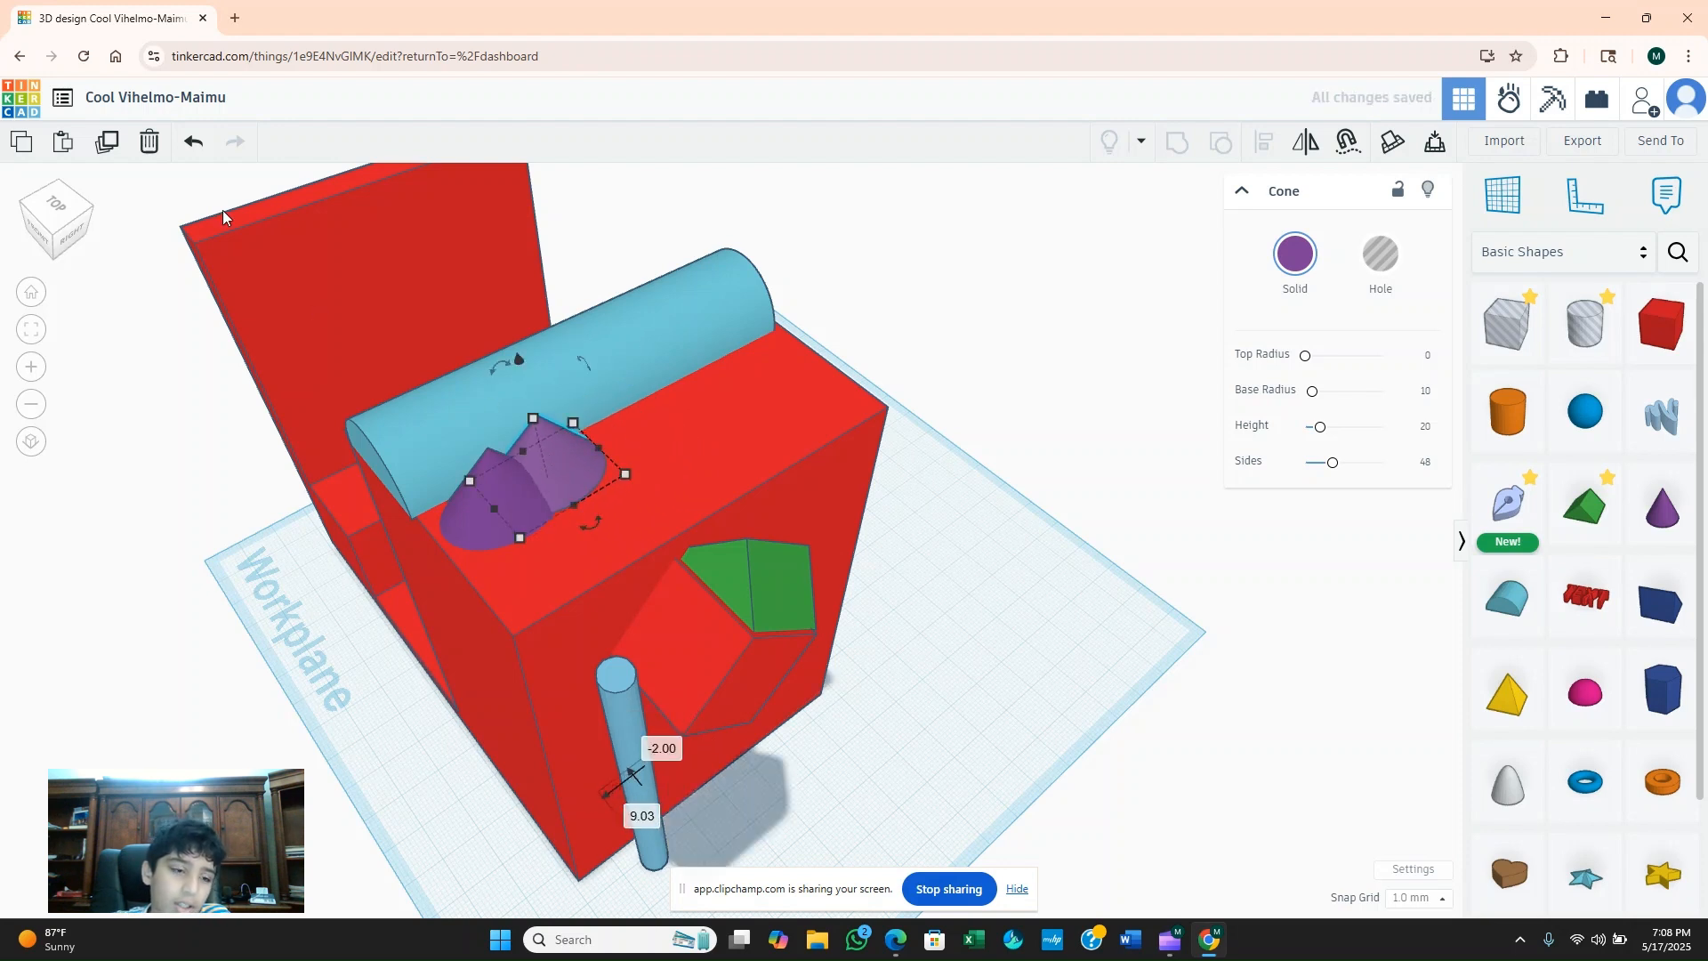
Repeat the cone duplication four more times to form a row of six cones along the round roof.
{"action": "left_click", "coordinate": [107, 143]}
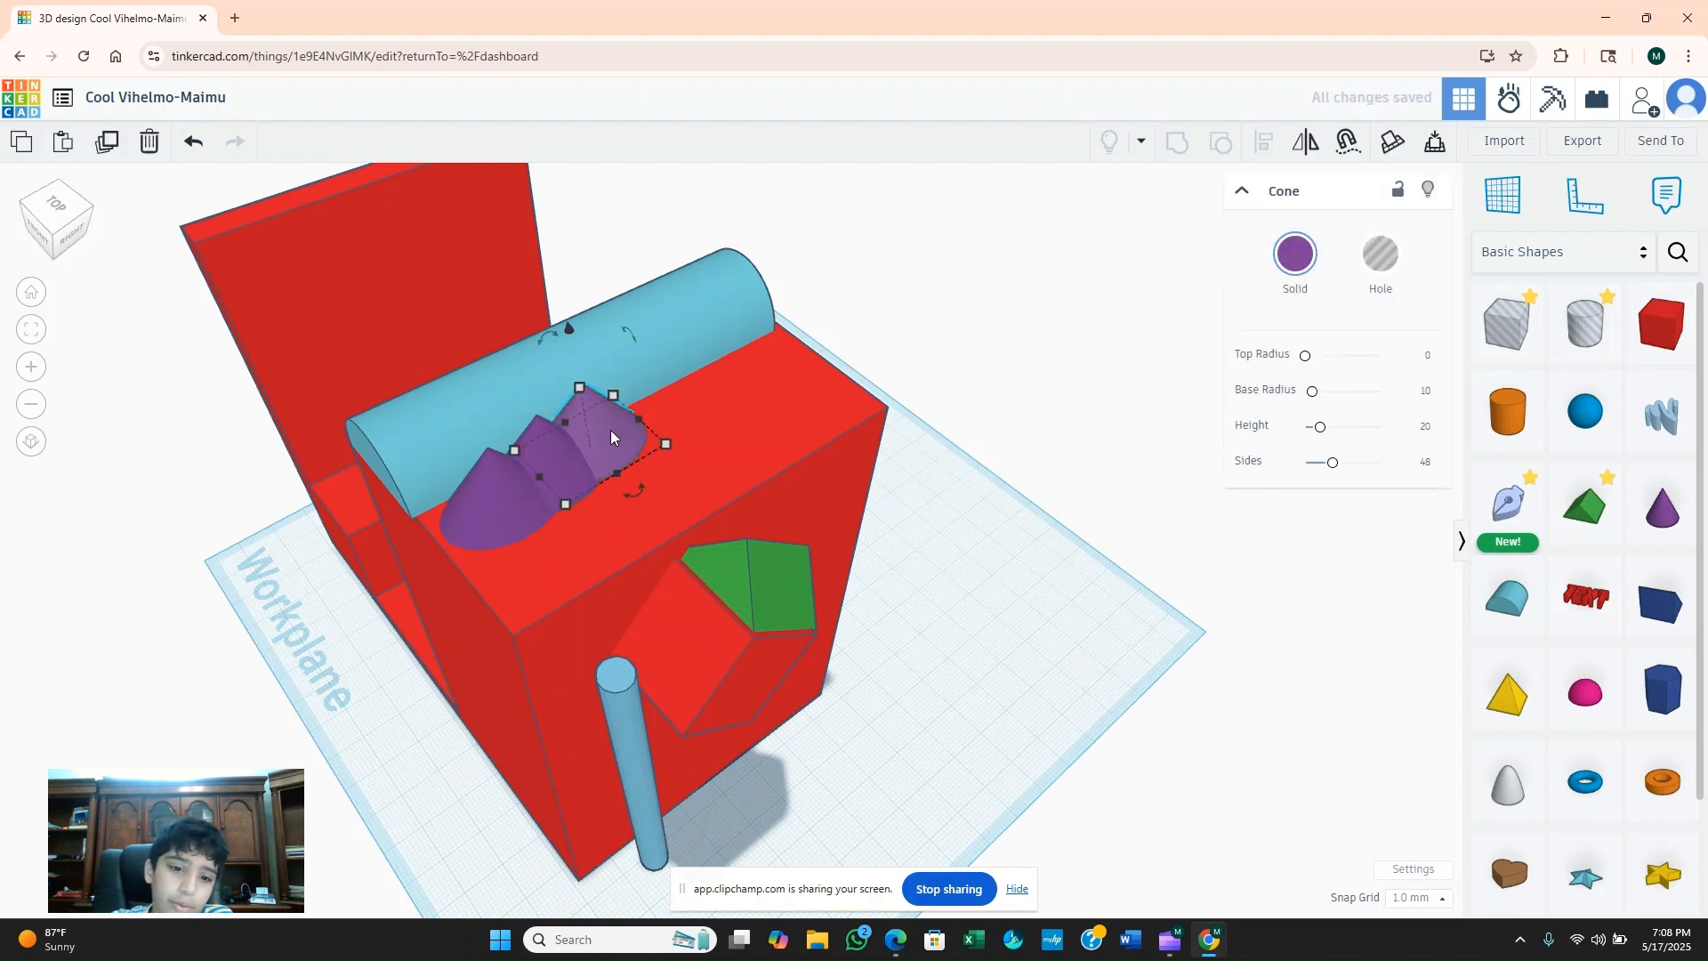
{"action": "left_click", "coordinate": [115, 151]}
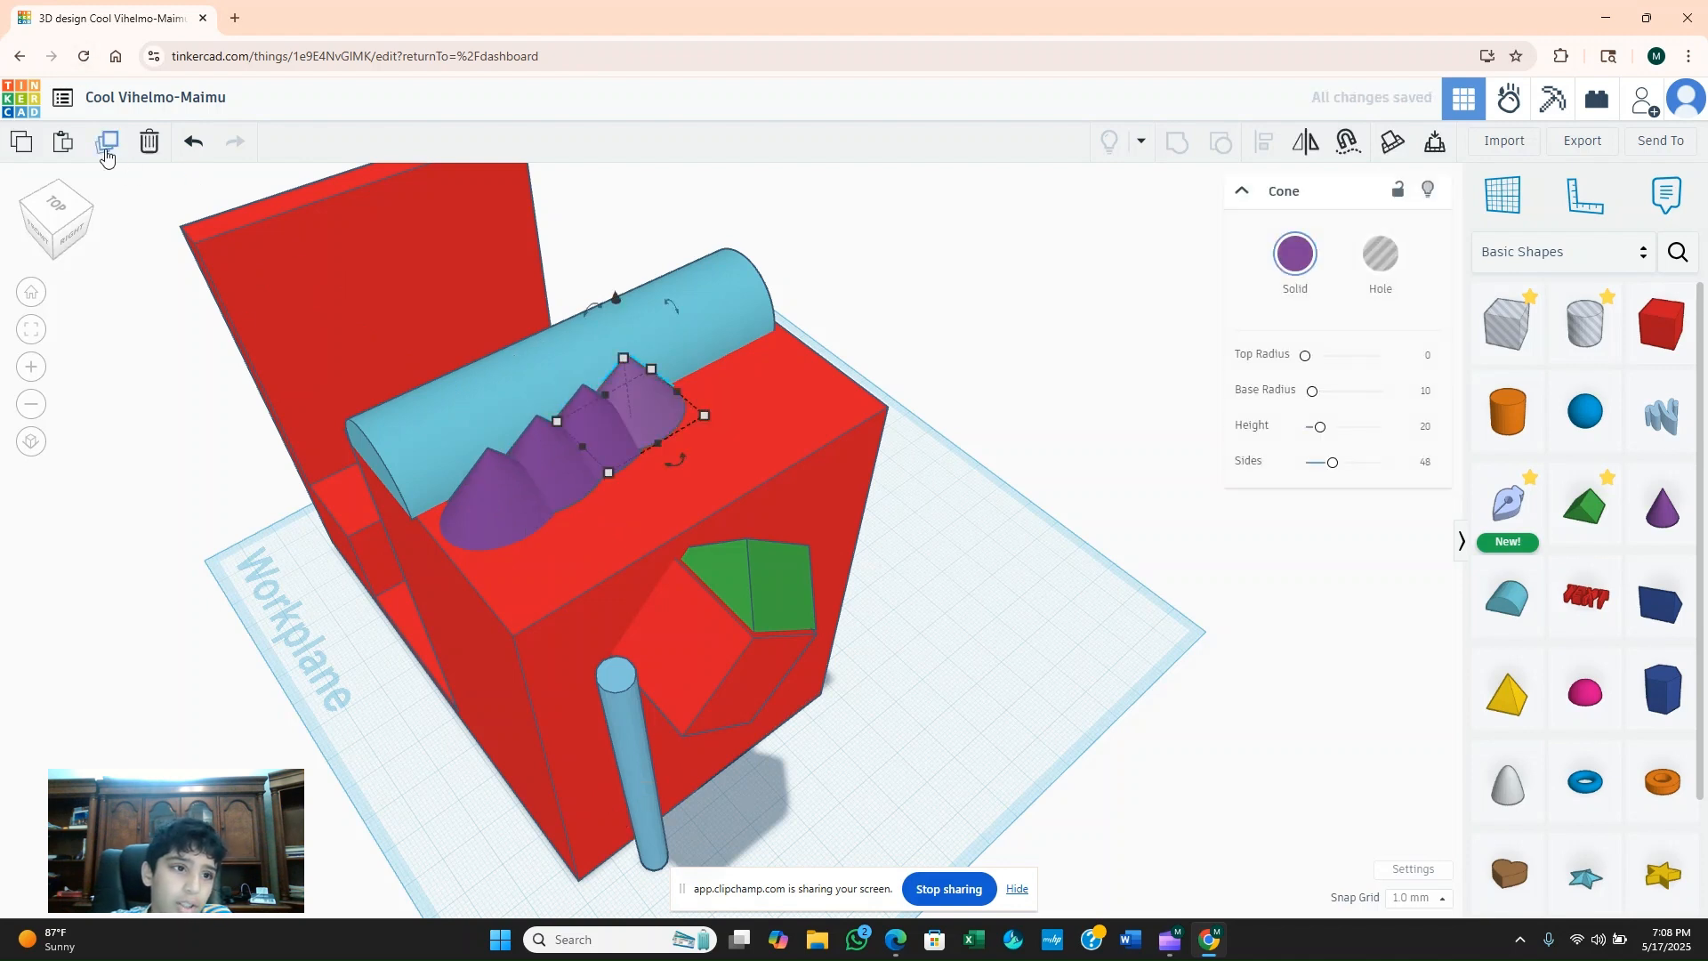
{"action": "left_click", "coordinate": [114, 151]}
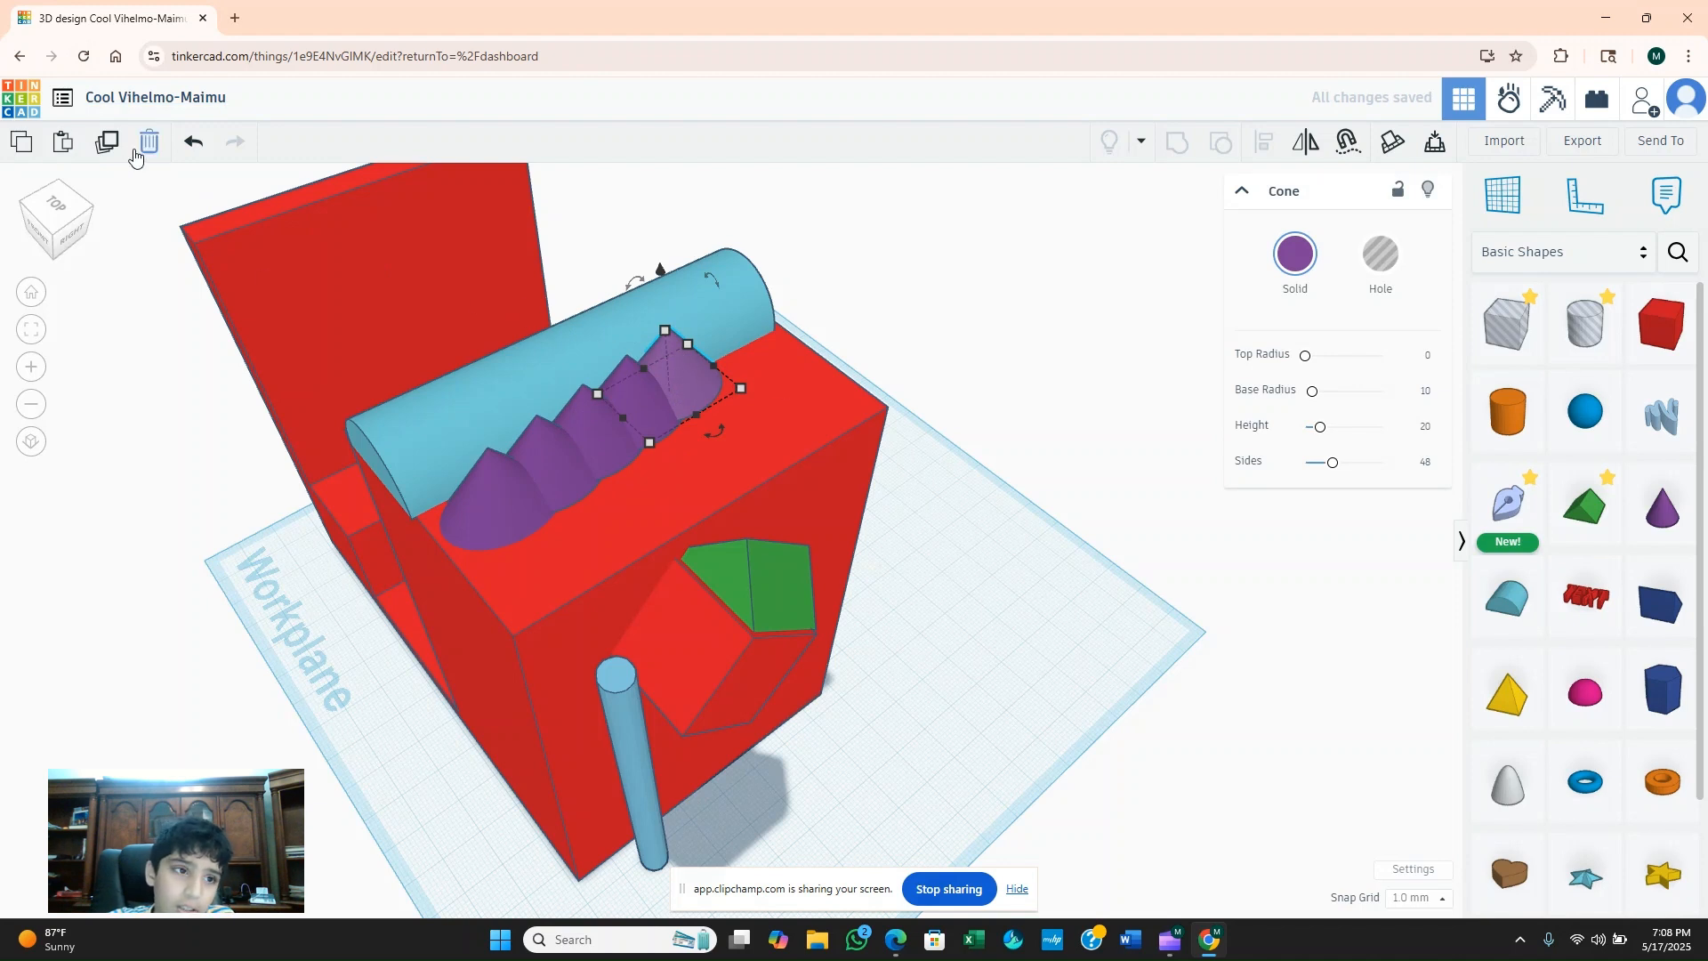
{"action": "left_click", "coordinate": [105, 147]}
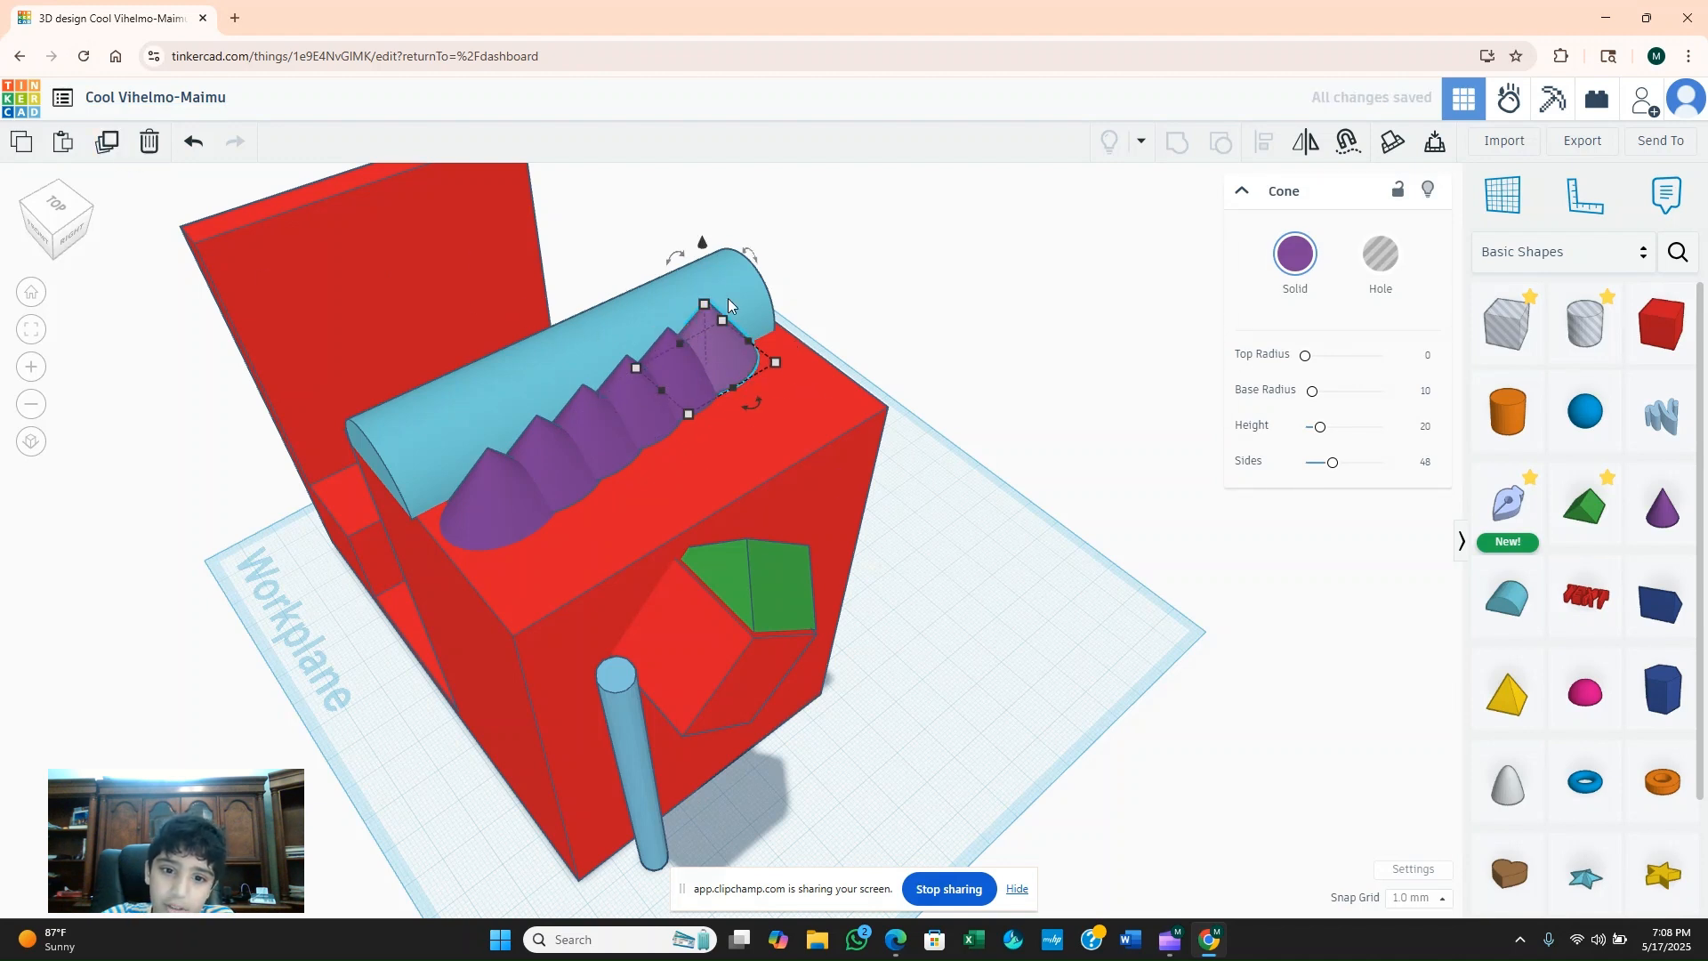
Widen the round roof to 24 mm so it reaches the tall block's inner edge.
{"action": "right_click_drag", "start_coordinate": [527, 260], "coordinate": [874, 222]}
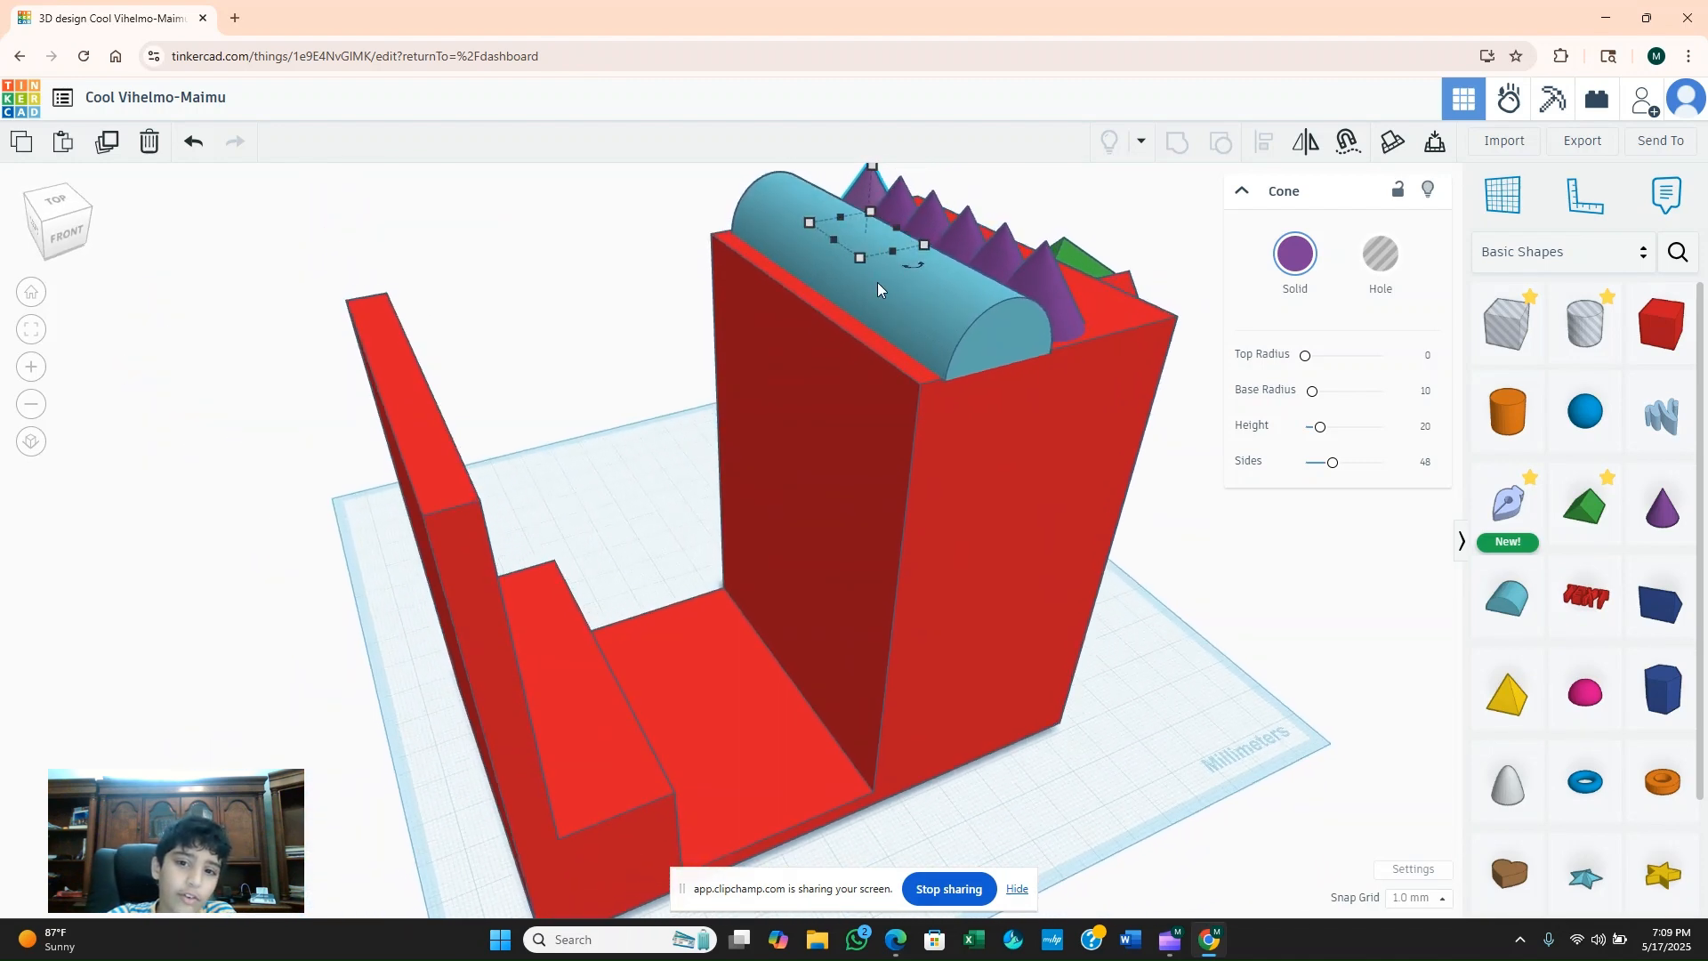
{"action": "left_click", "coordinate": [861, 292]}
{"action": "left_click_drag", "start_coordinate": [819, 304], "coordinate": [797, 306]}
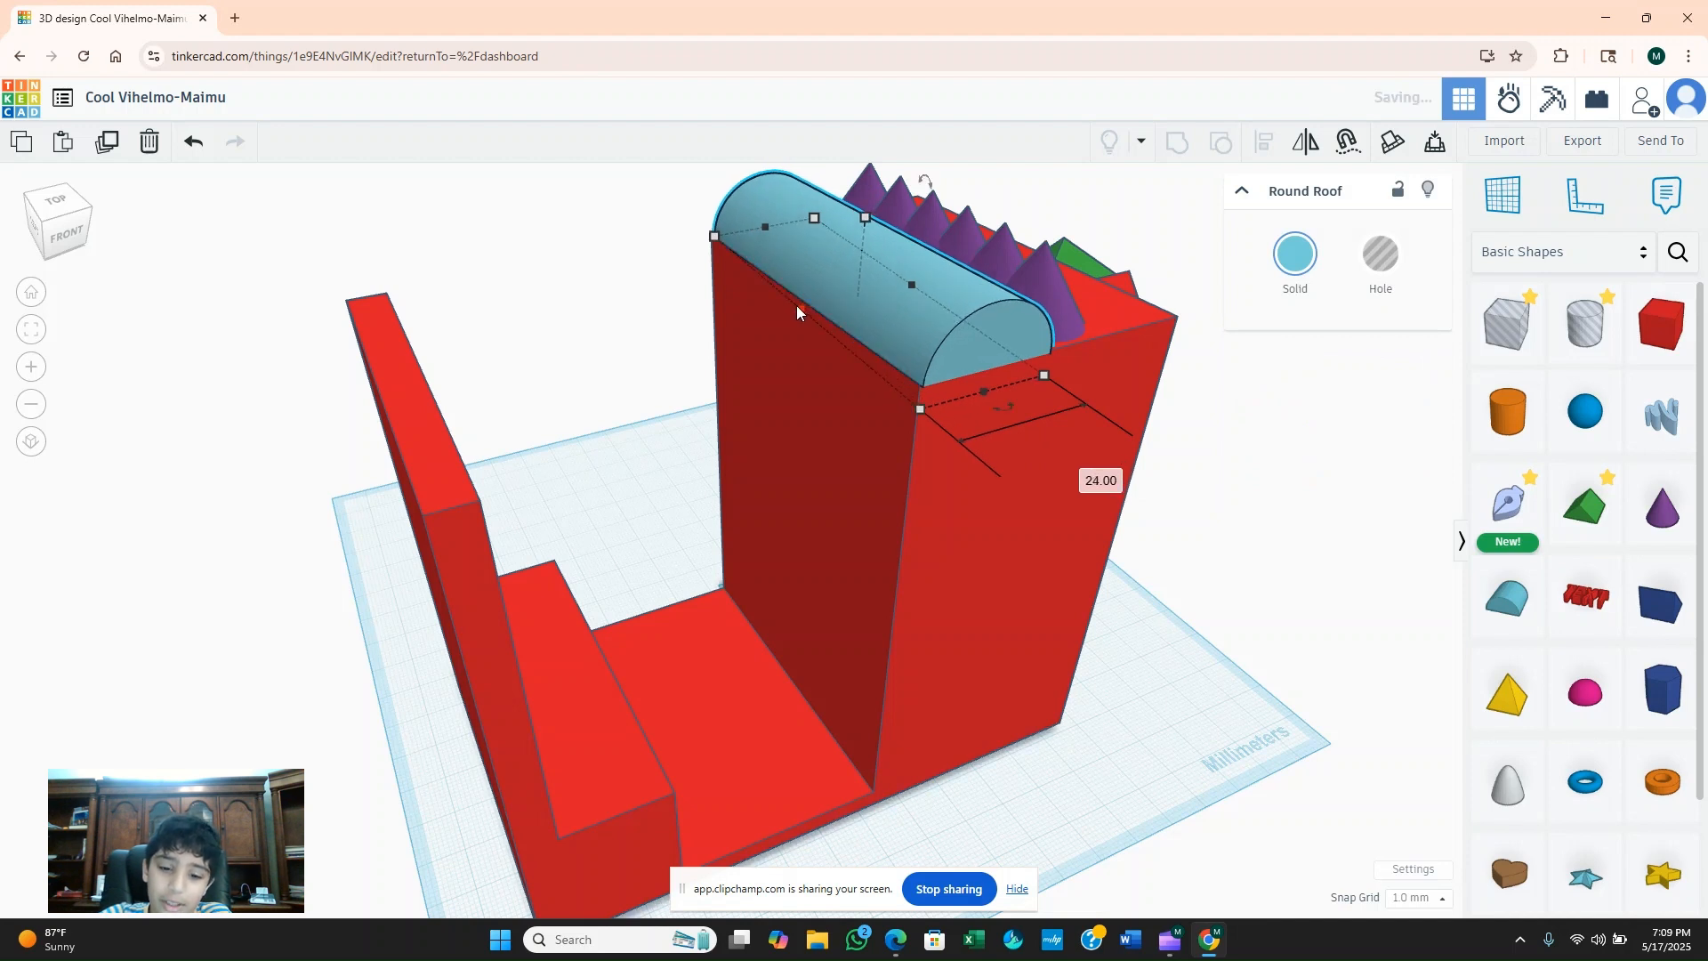
{"action": "left_click", "coordinate": [1347, 600]}
Place a 20 mm box on the floor of the stepped opening and colour it white.
{"action": "left_click_drag", "start_coordinate": [1660, 323], "coordinate": [660, 694]}
{"action": "right_click_drag", "start_coordinate": [751, 685], "coordinate": [686, 735]}
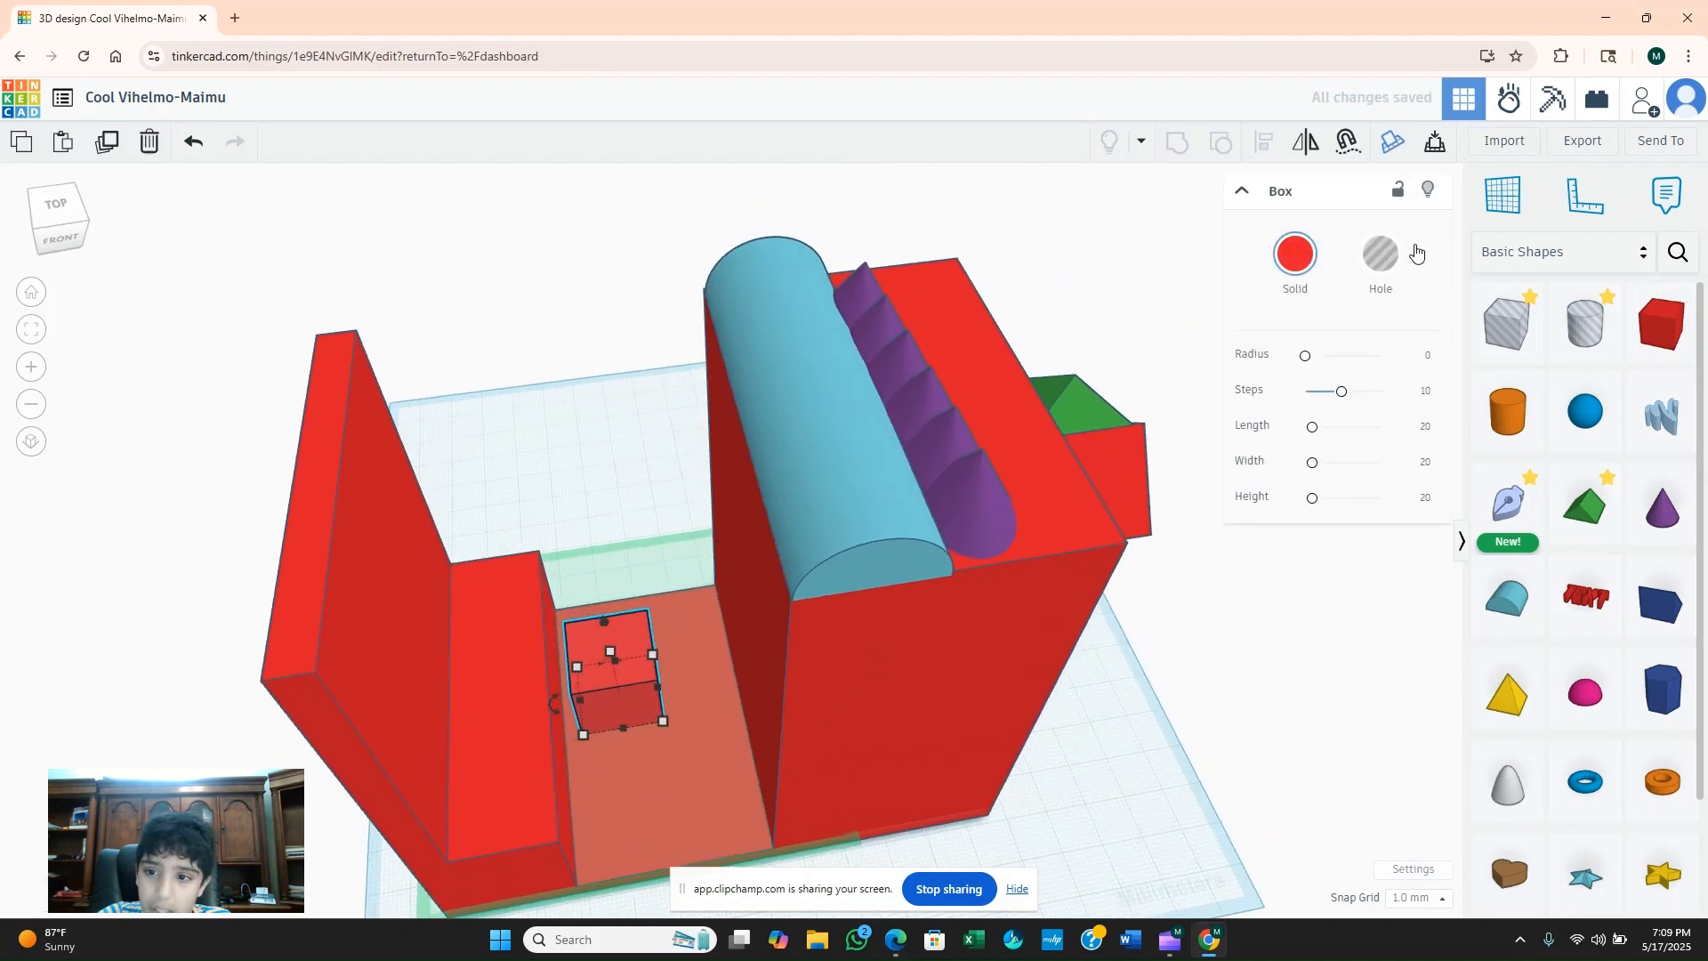
{"action": "left_click", "coordinate": [1295, 256]}
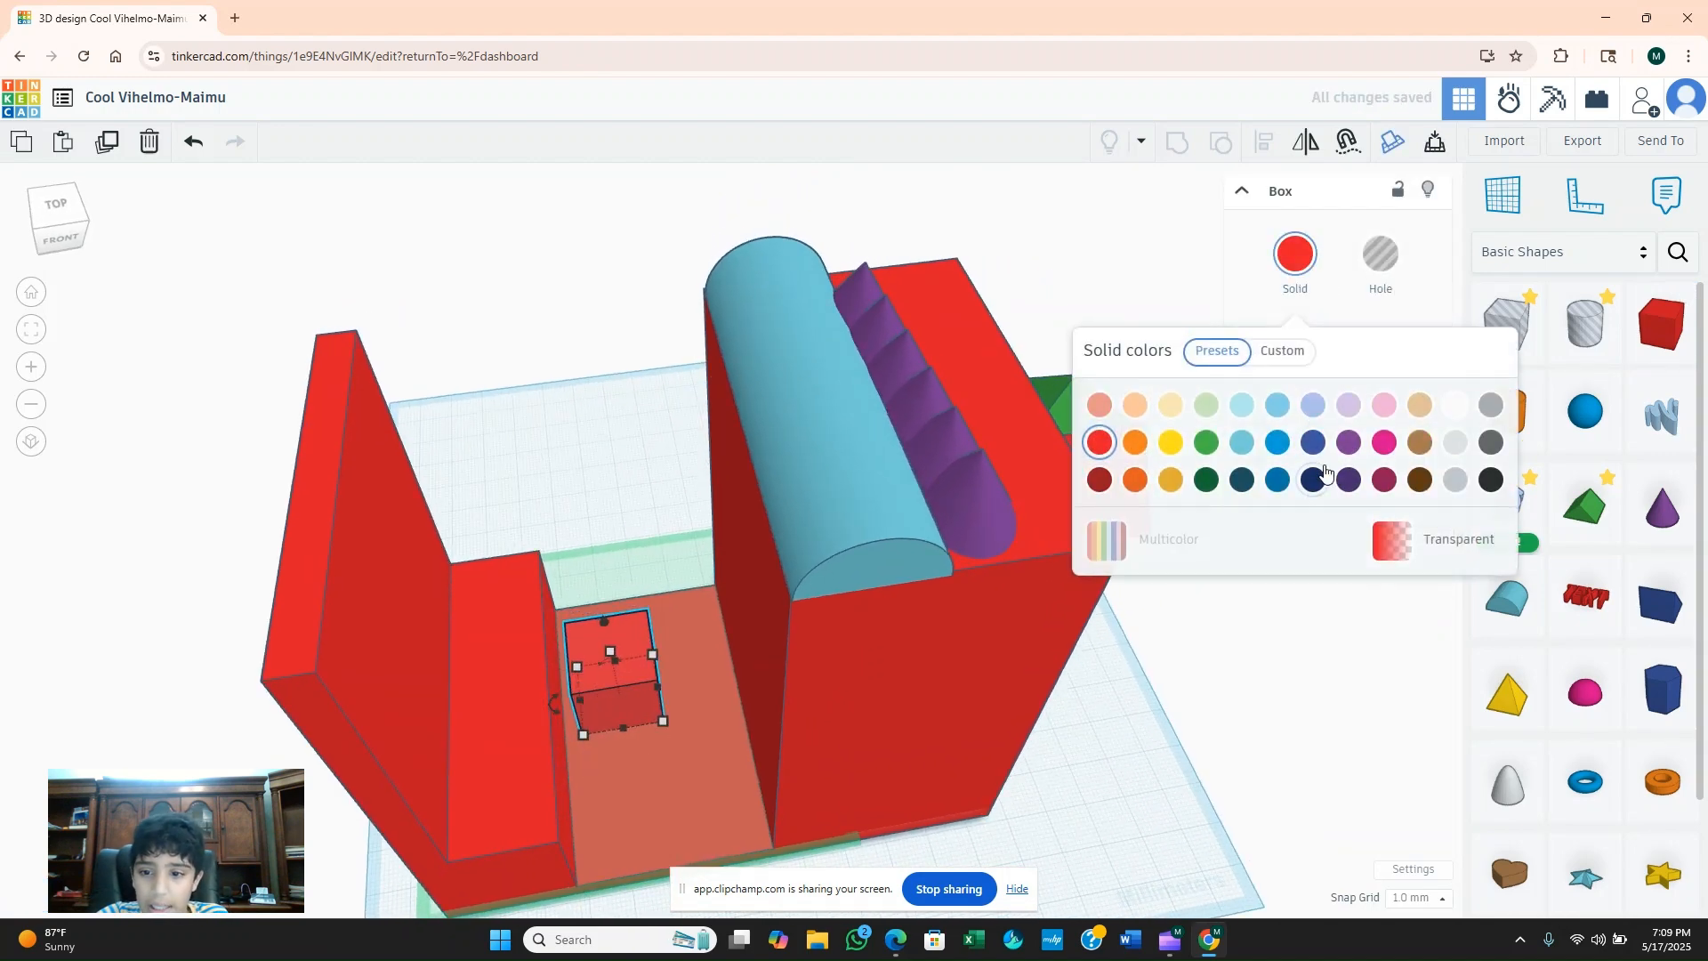
{"action": "left_click", "coordinate": [1454, 408]}
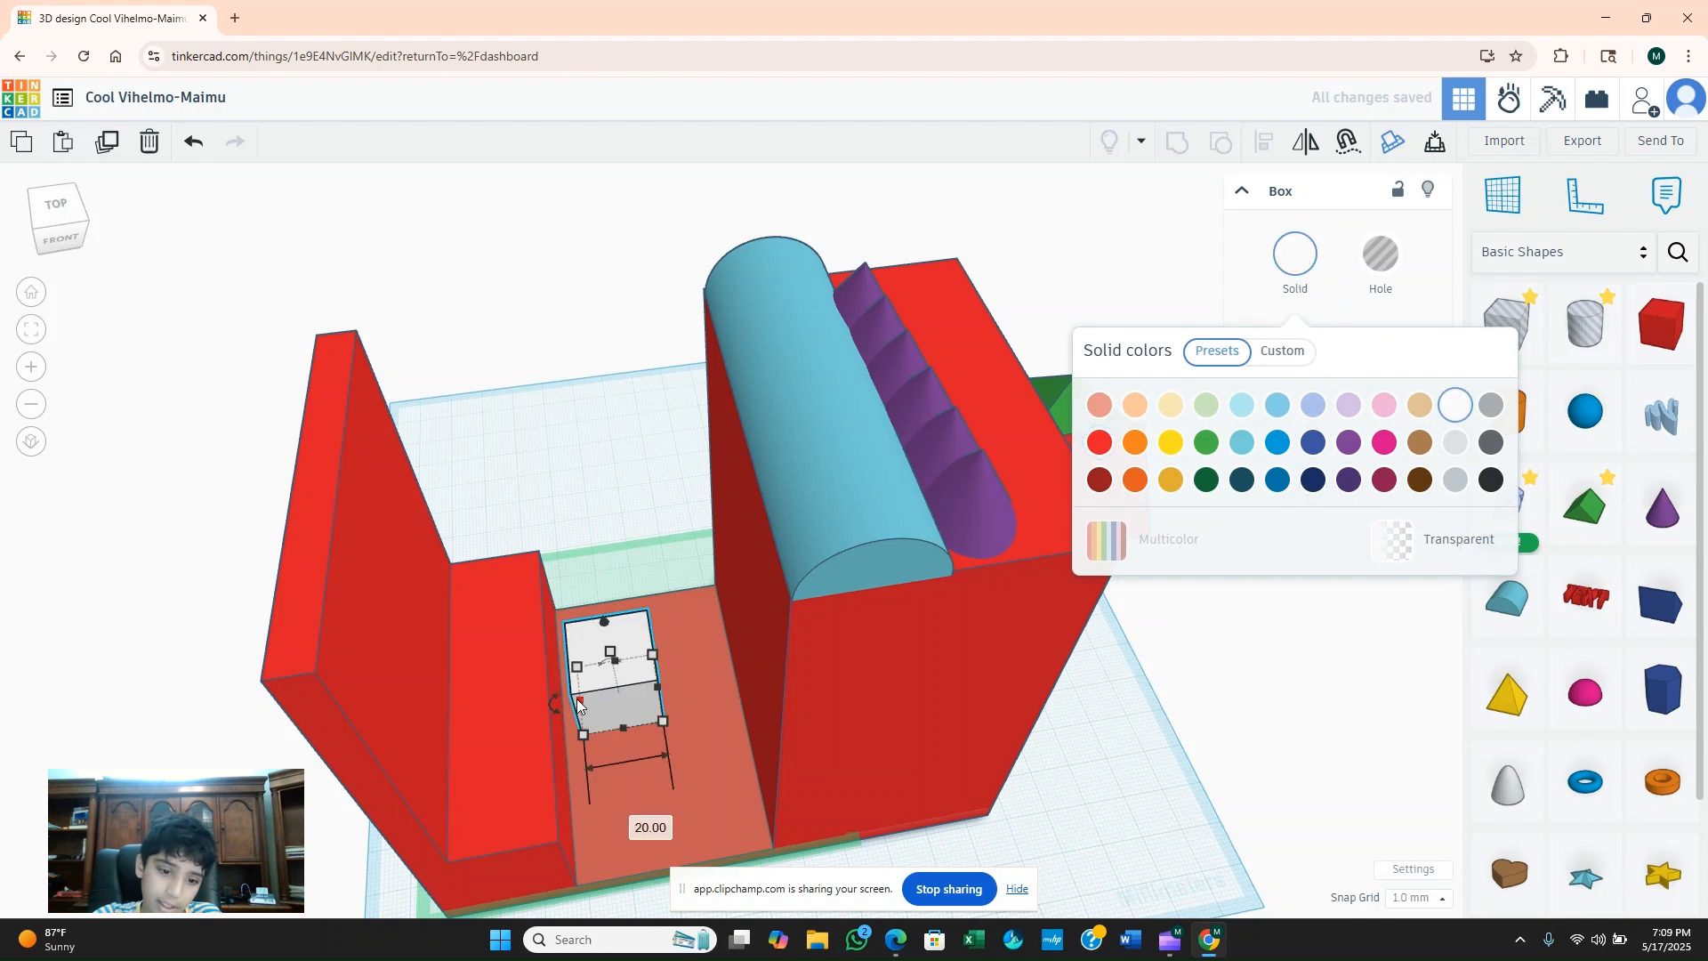
Stretch the white box over the low step towards the thin wall and out to the opening's back edge.
{"action": "left_click_drag", "start_coordinate": [574, 703], "coordinate": [464, 717]}
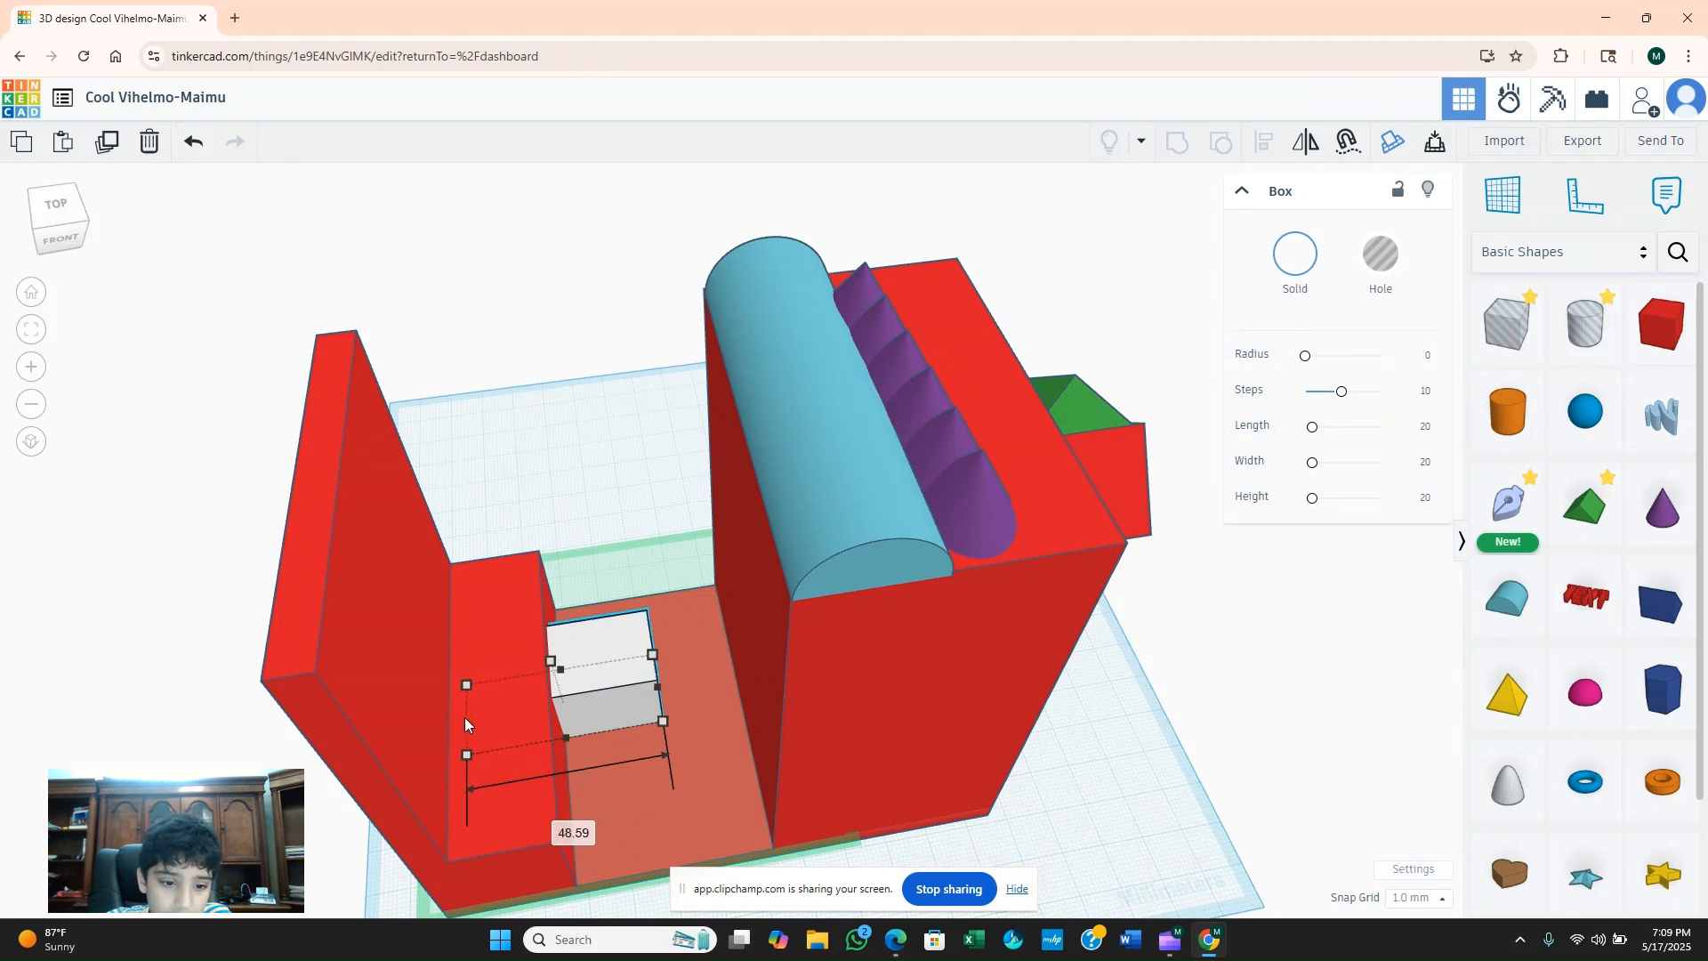
{"action": "right_click_drag", "start_coordinate": [603, 757], "coordinate": [732, 751]}
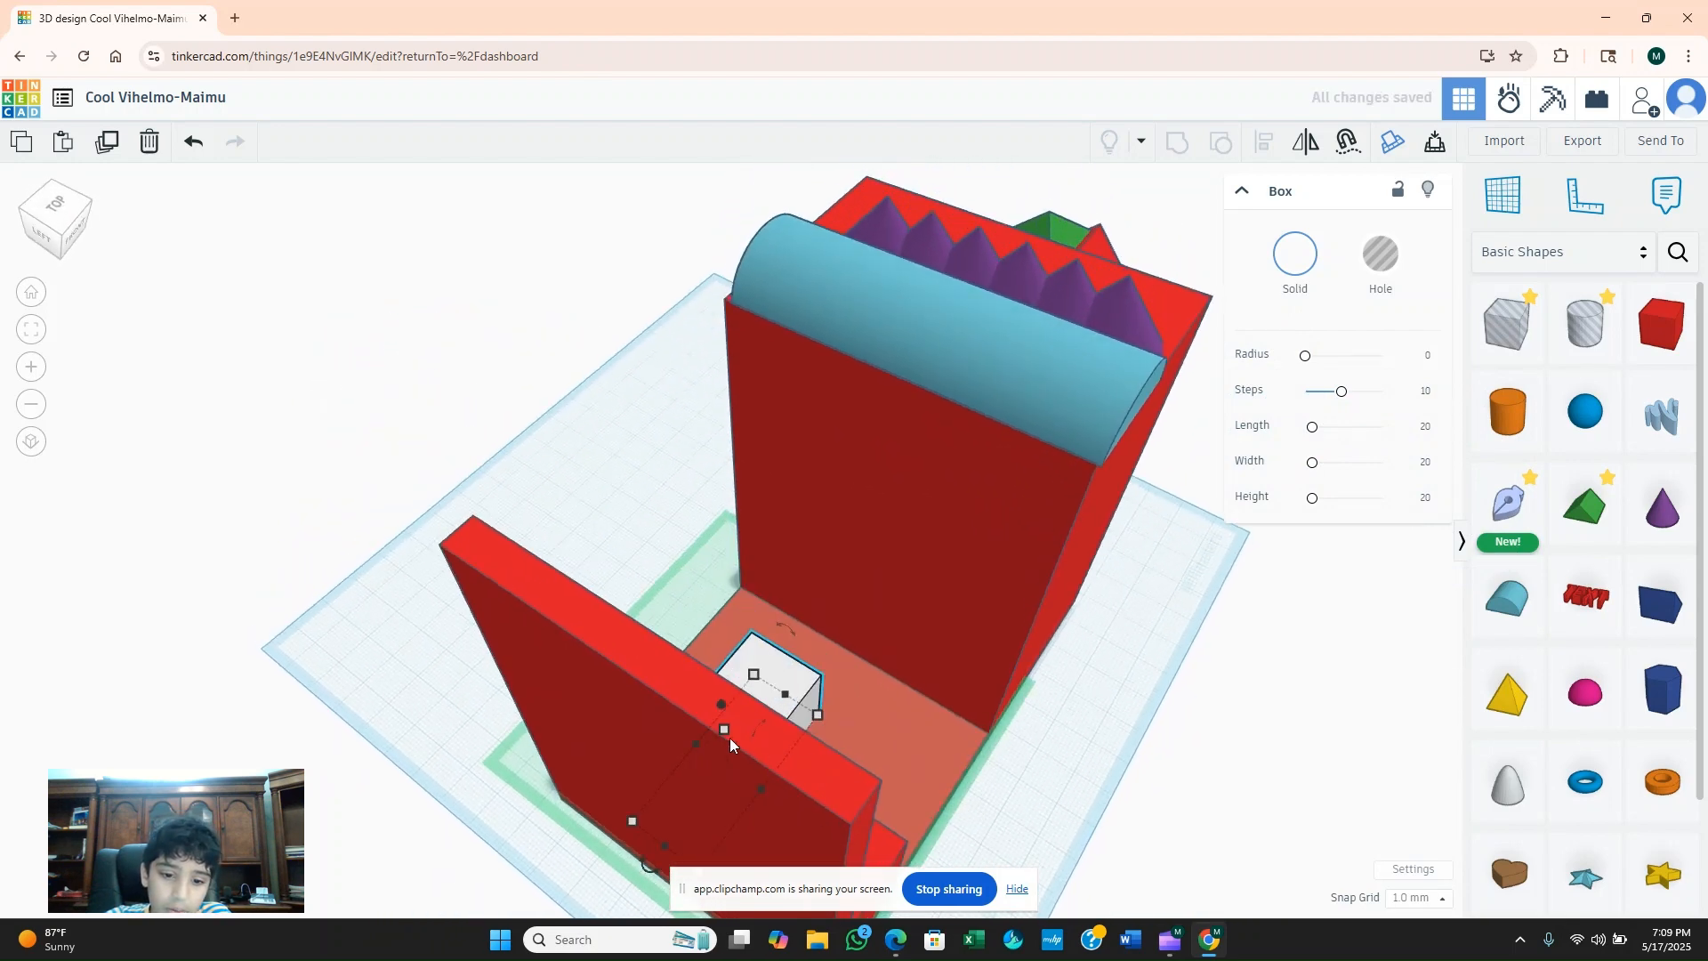
{"action": "left_click_drag", "start_coordinate": [717, 724], "coordinate": [688, 664]}
{"action": "right_click_drag", "start_coordinate": [899, 720], "coordinate": [648, 695]}
{"action": "mouse_move", "coordinate": [579, 649]}
{"action": "left_mouse_down"}
{"action": "mouse_move", "coordinate": [605, 701]}
{"action": "mouse_move", "coordinate": [588, 680]}
{"action": "left_mouse_up"}
{"action": "right_click_drag", "start_coordinate": [601, 709], "coordinate": [1281, 516]}
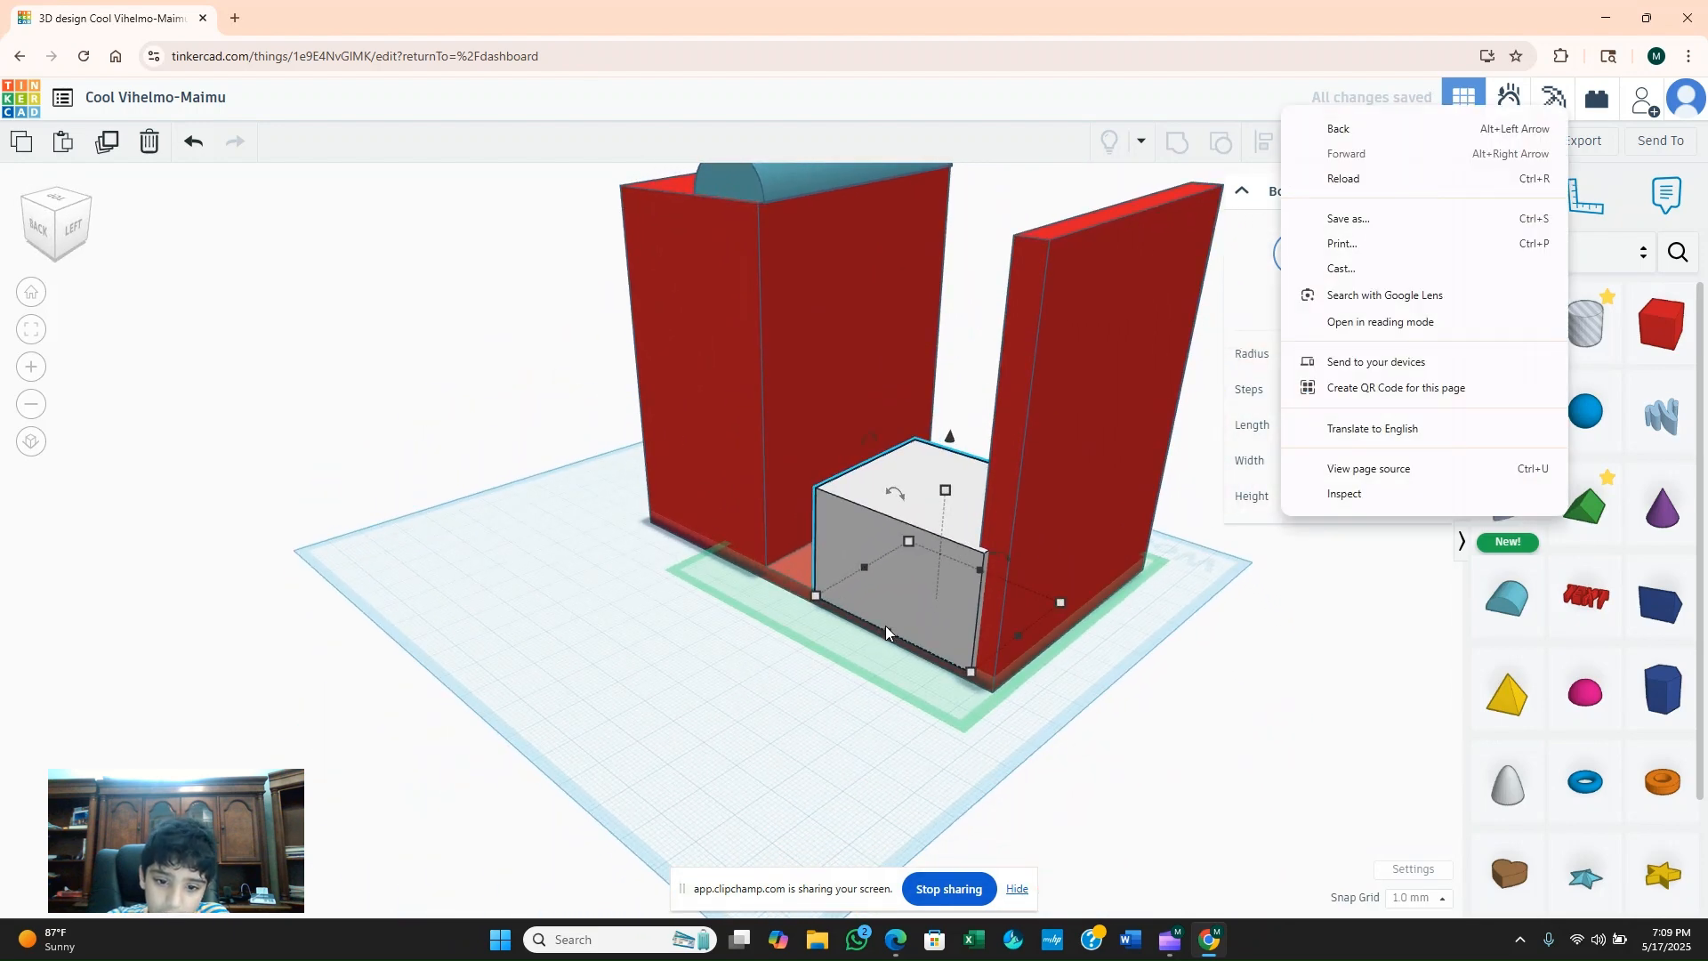
Extend the white box to the tall block's inner face and adjust its edge at the back of the opening.
{"action": "left_click", "coordinate": [863, 568]}
{"action": "left_click_drag", "start_coordinate": [863, 565], "coordinate": [815, 535]}
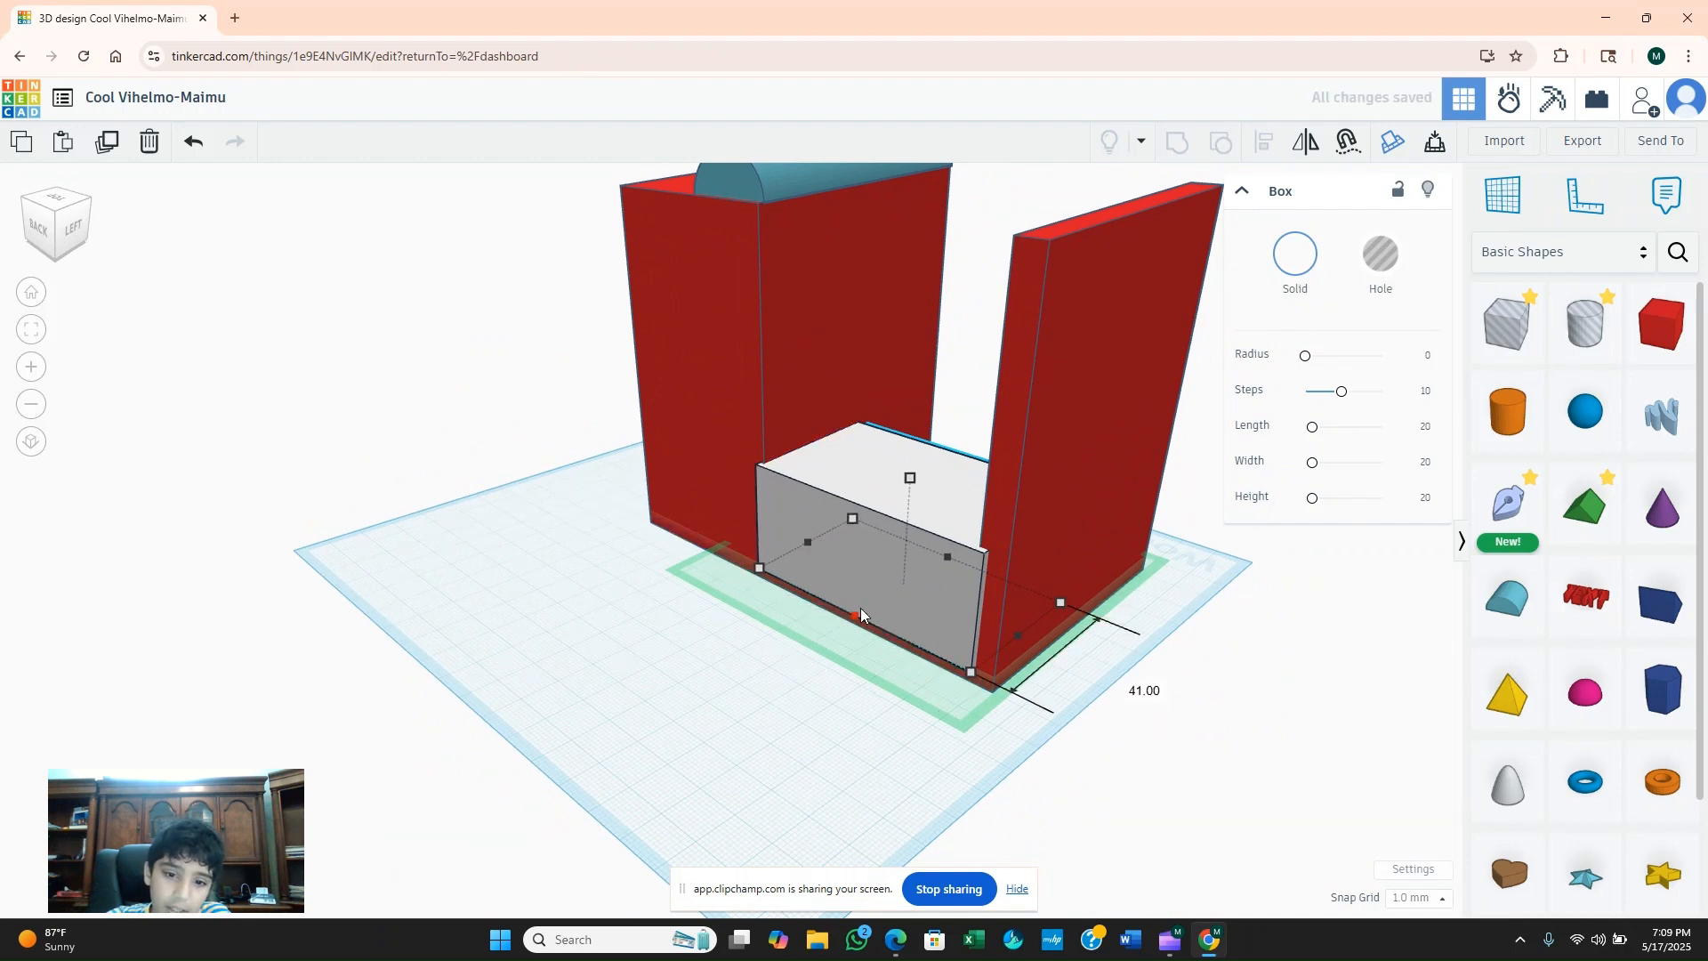
{"action": "left_click_drag", "start_coordinate": [861, 610], "coordinate": [861, 616]}
{"action": "right_click_drag", "start_coordinate": [930, 643], "coordinate": [861, 534]}
{"action": "left_click", "coordinate": [1266, 642]}
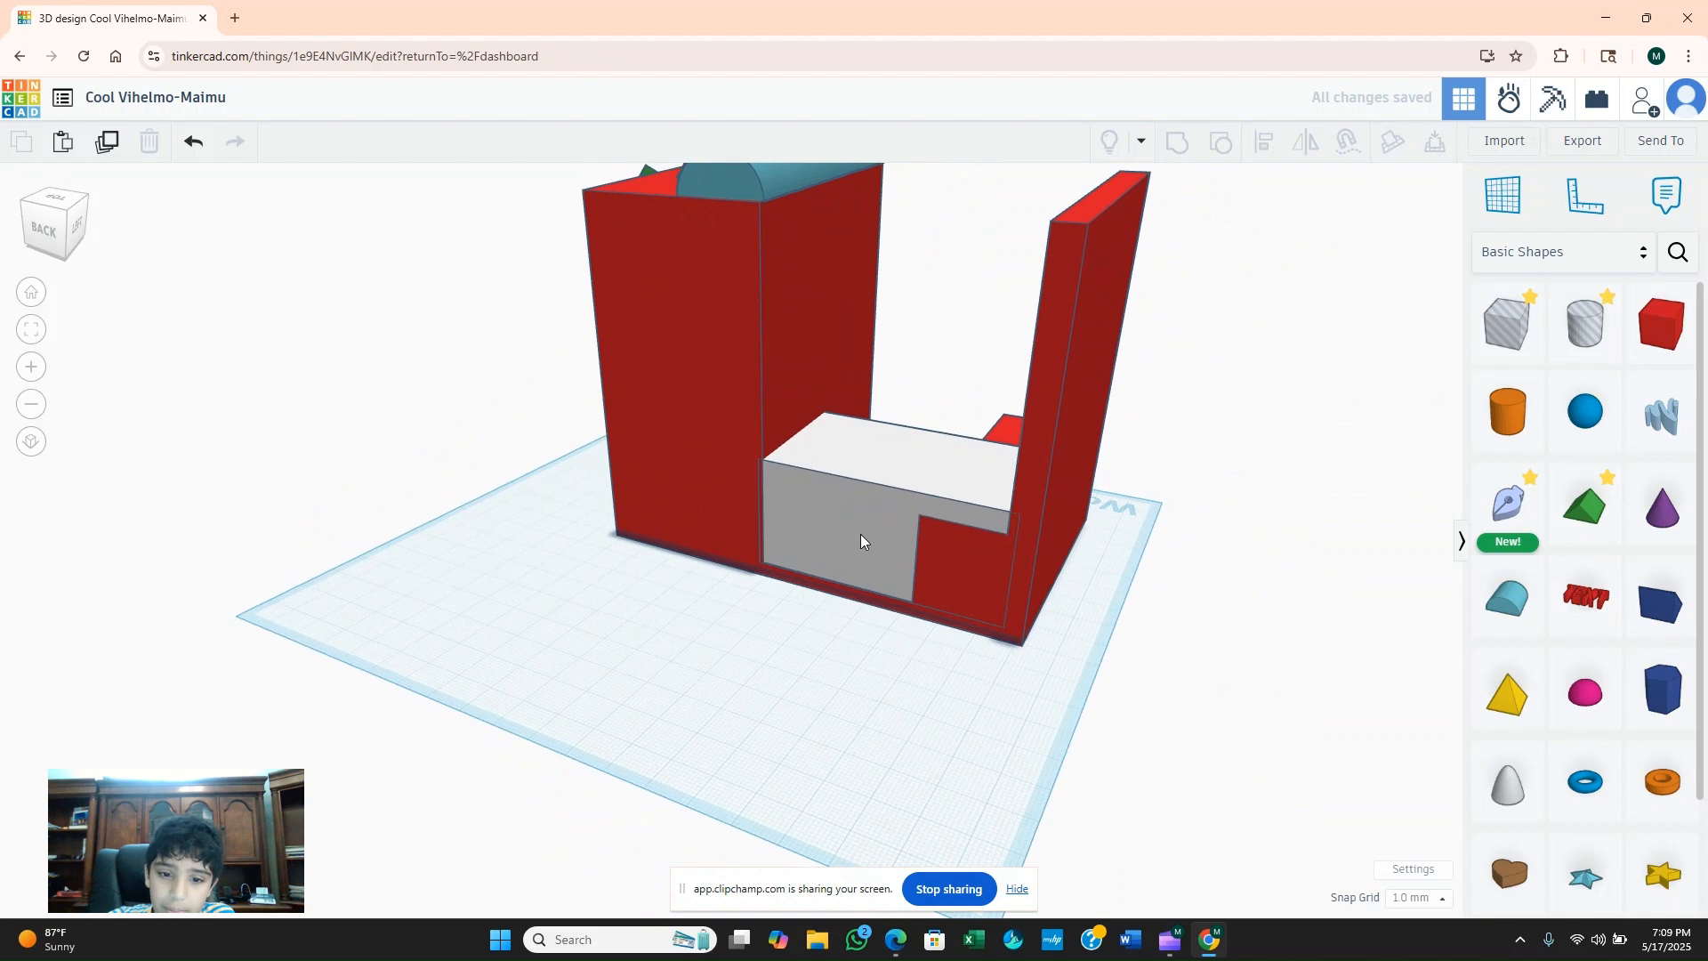
Fine-tune the white box's depth so its back end sits just inside the red base's edge.
{"action": "left_click", "coordinate": [847, 580]}
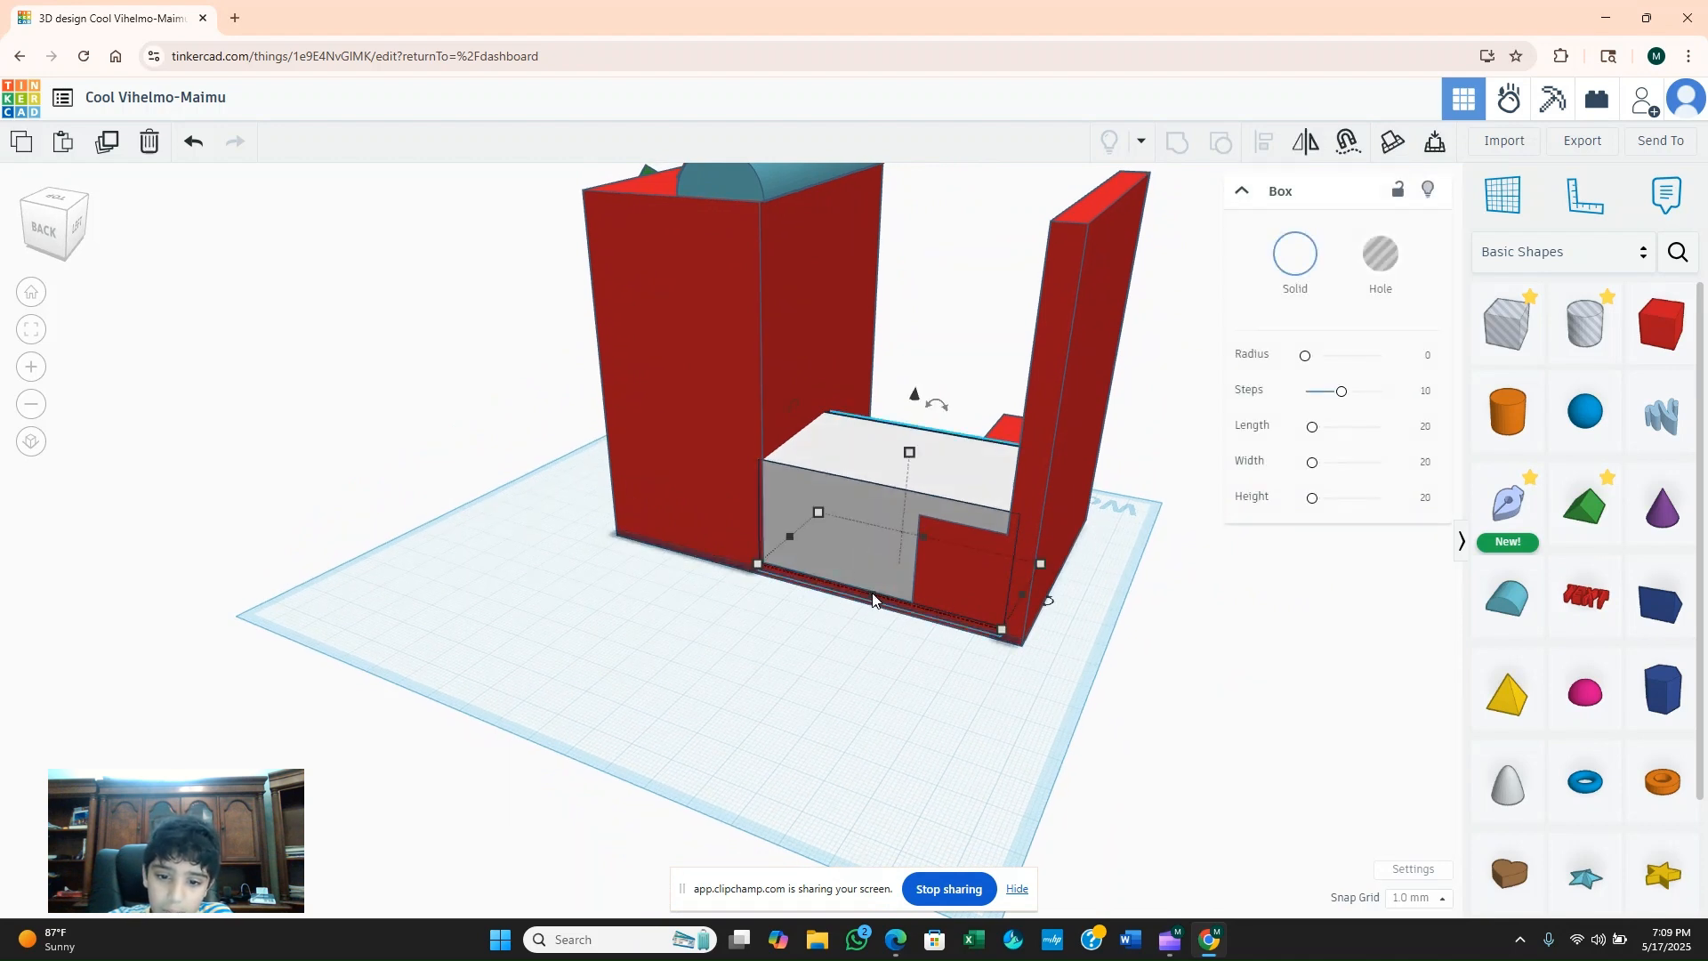
{"action": "left_click_drag", "start_coordinate": [875, 585], "coordinate": [879, 591]}
{"action": "right_click_drag", "start_coordinate": [1307, 610], "coordinate": [915, 627]}
{"action": "right_click_drag", "start_coordinate": [1134, 658], "coordinate": [749, 781]}
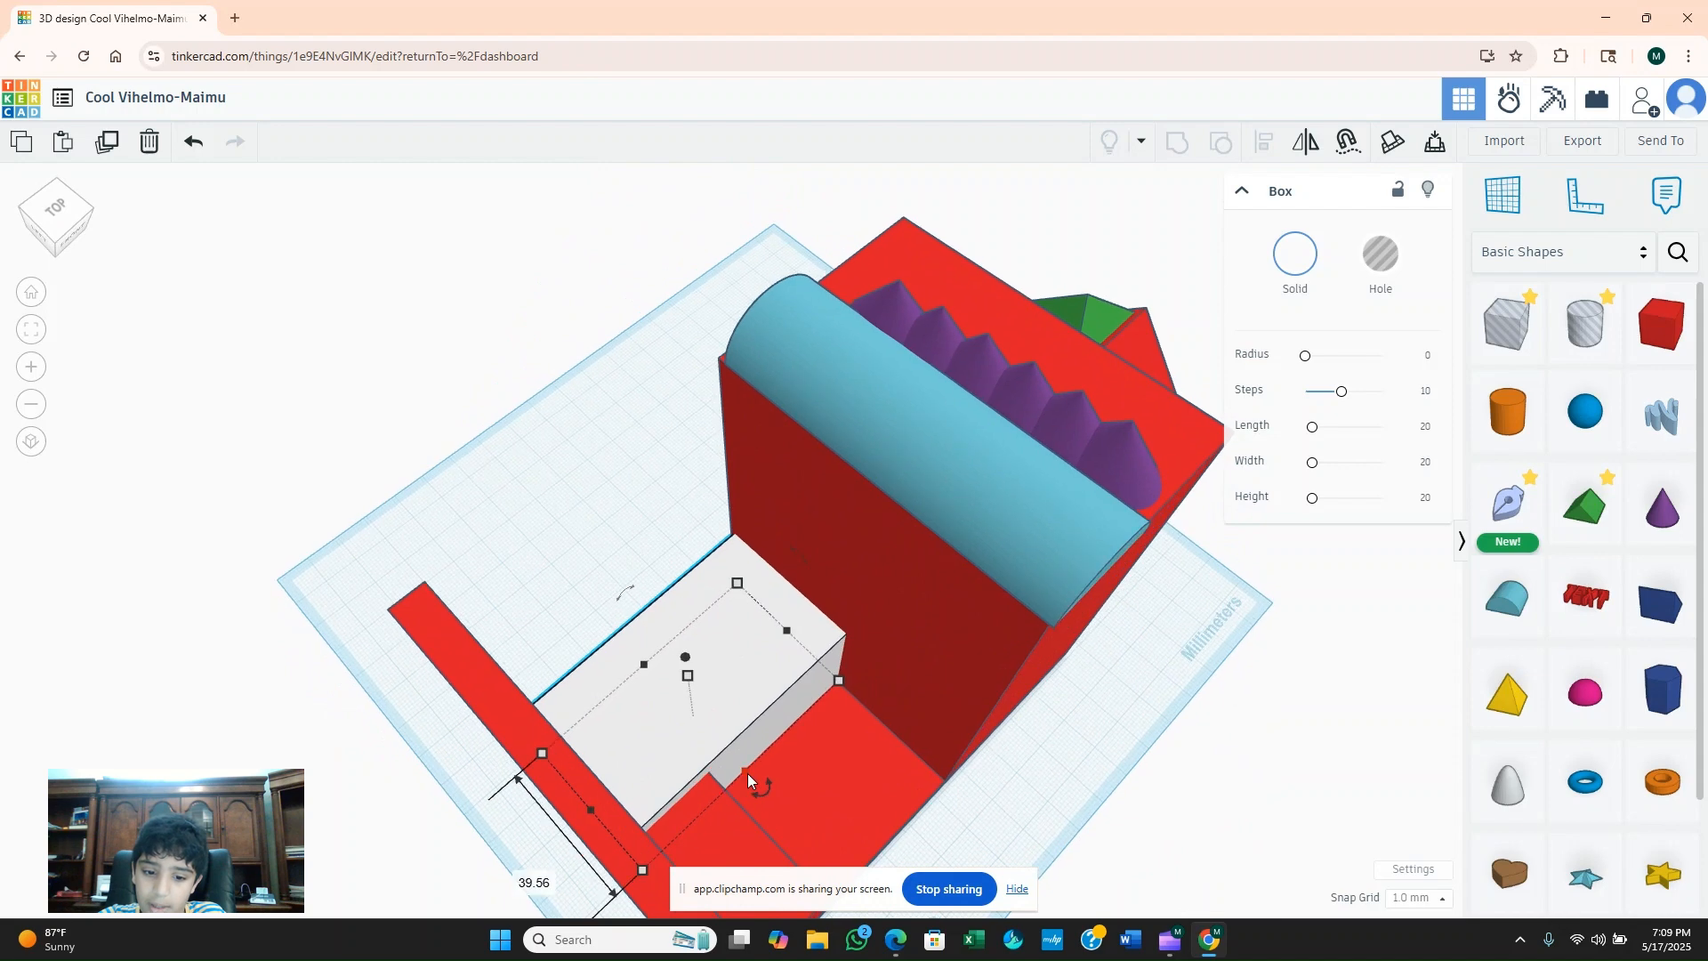
{"action": "mouse_move", "coordinate": [742, 762]}
{"action": "left_mouse_down"}
{"action": "mouse_move", "coordinate": [829, 829]}
{"action": "mouse_move", "coordinate": [762, 756]}
{"action": "left_mouse_up"}
{"action": "right_click_drag", "start_coordinate": [867, 792], "coordinate": [878, 699]}
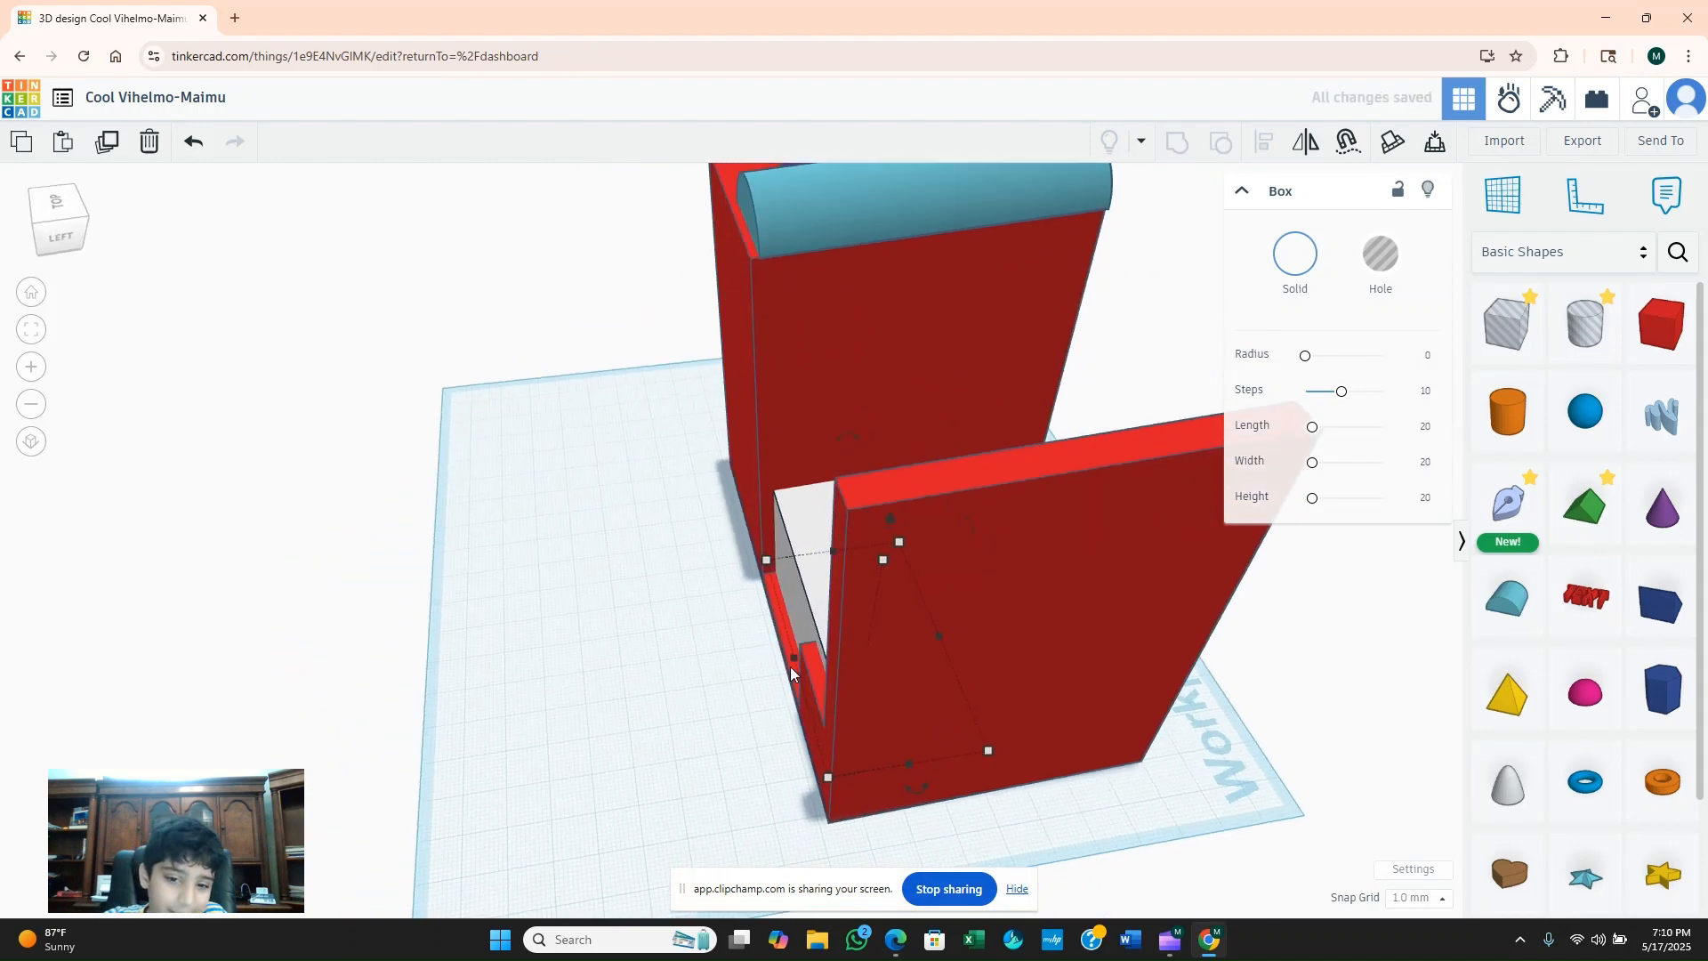
{"action": "left_click_drag", "start_coordinate": [816, 587], "coordinate": [806, 588]}
Stretch the white box across the opening to the front edge, making it 75 mm deep.
{"action": "right_click_drag", "start_coordinate": [970, 605], "coordinate": [922, 680]}
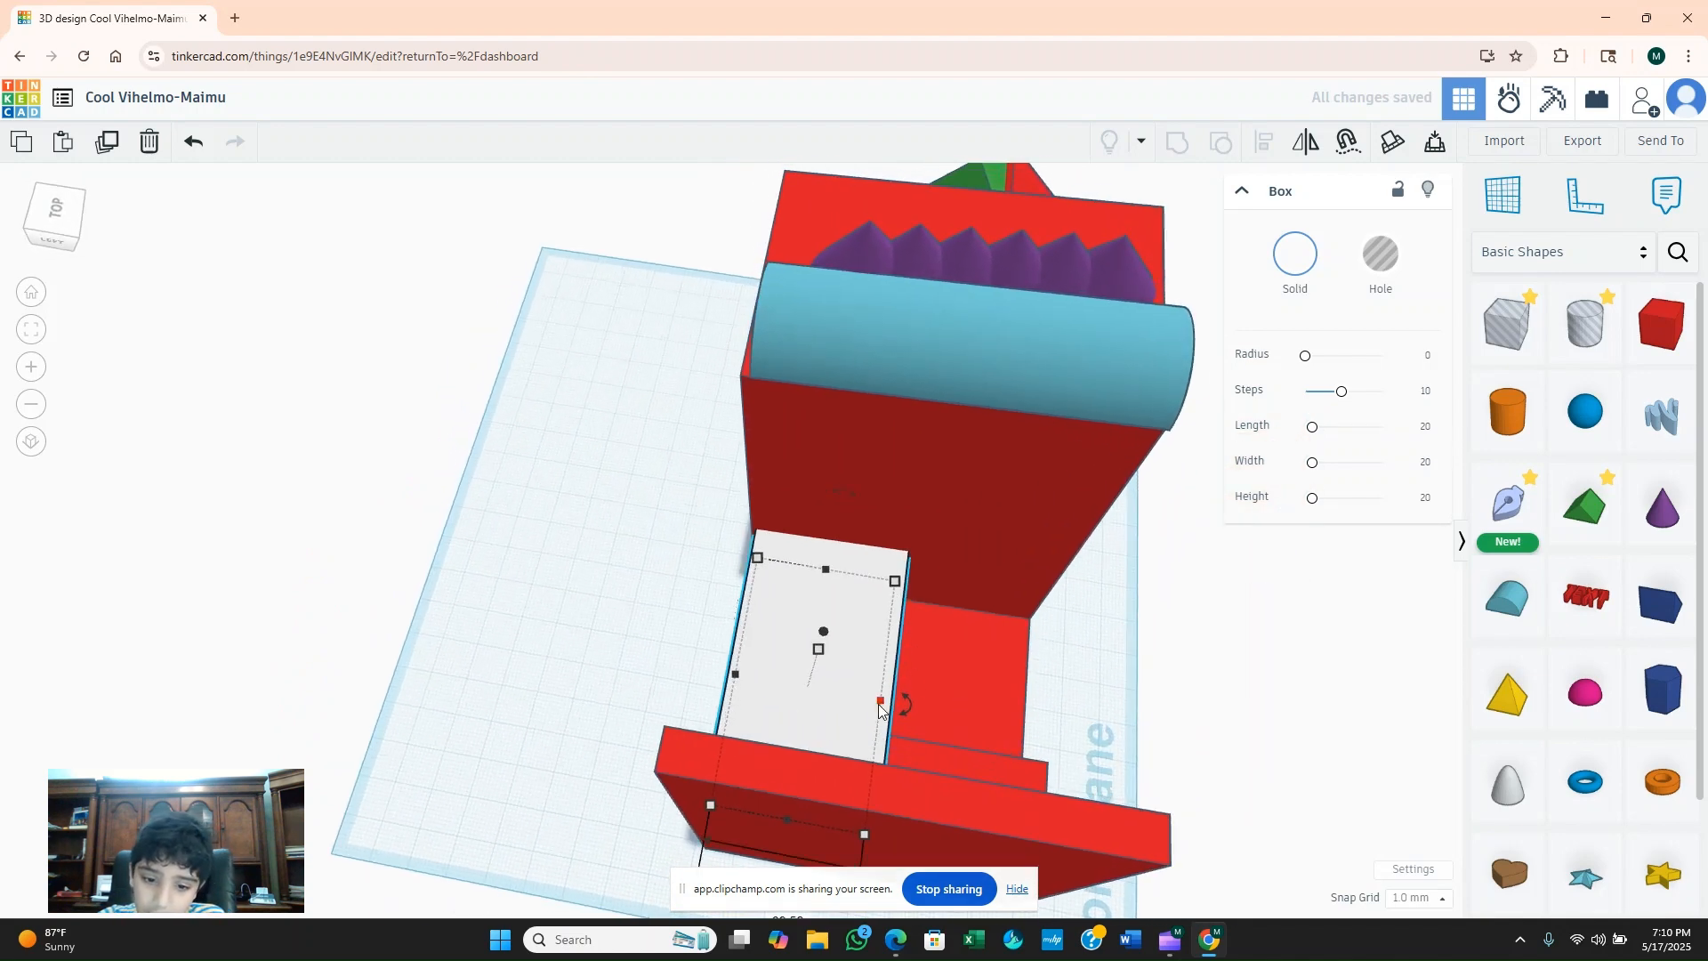
{"action": "left_click_drag", "start_coordinate": [881, 709], "coordinate": [1023, 722]}
{"action": "right_click_drag", "start_coordinate": [1097, 719], "coordinate": [872, 757]}
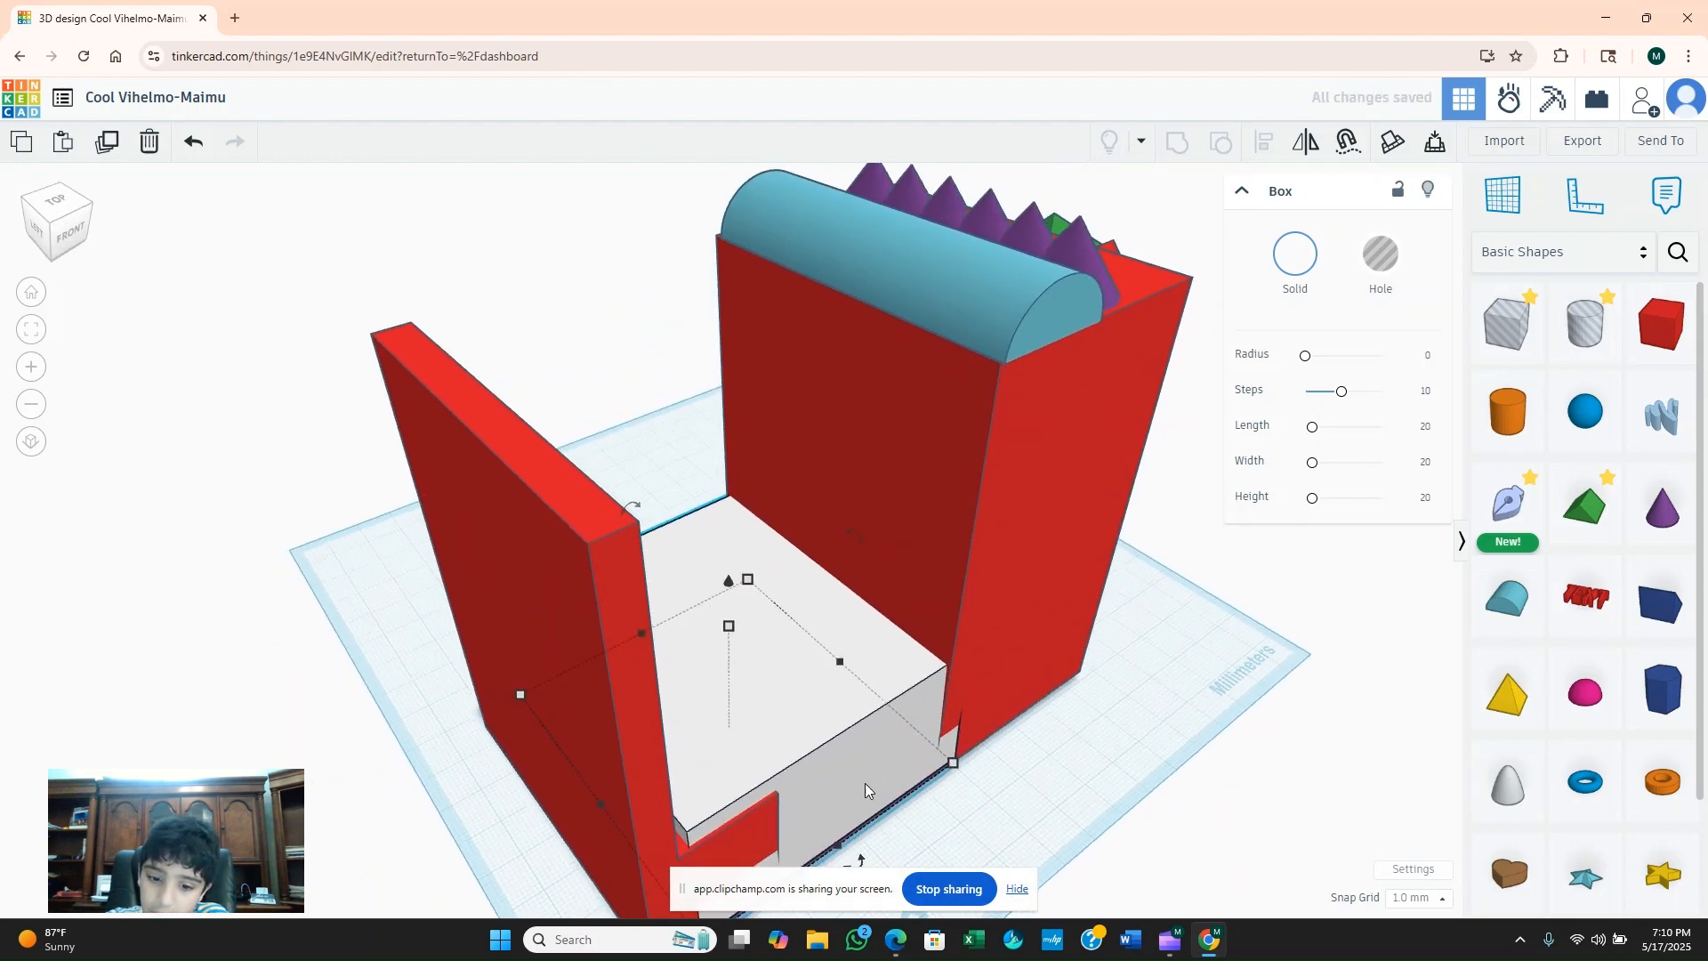
{"action": "left_click_drag", "start_coordinate": [836, 845], "coordinate": [831, 843]}
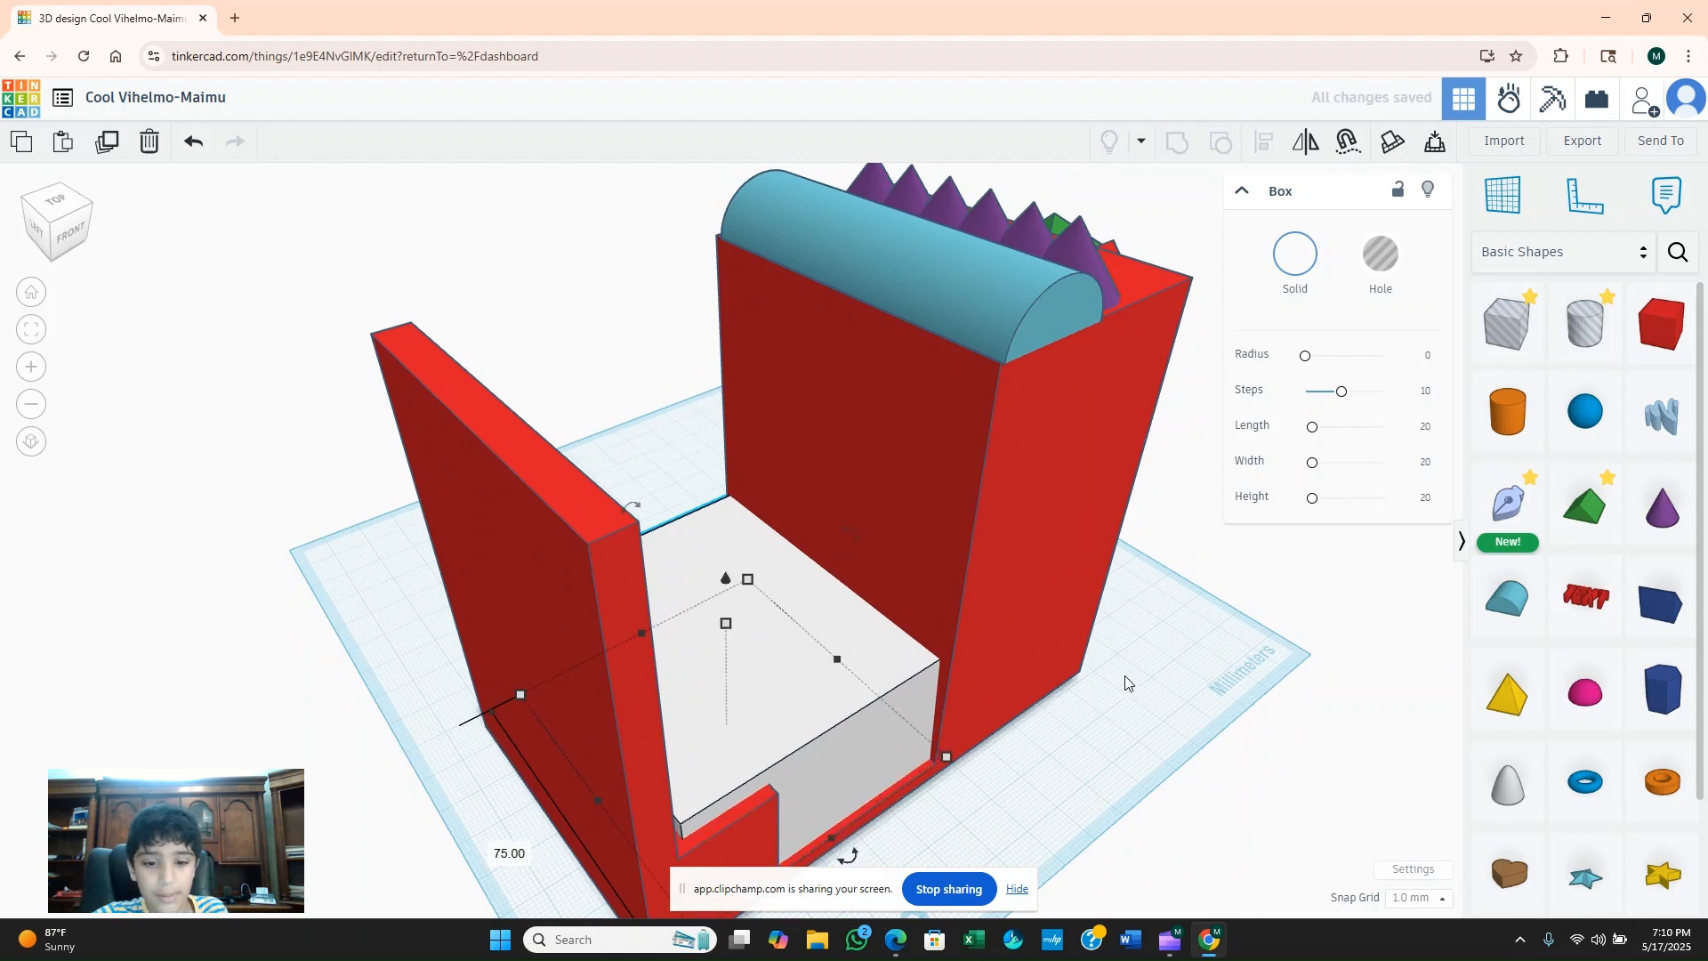
{"action": "left_click", "coordinate": [1231, 782]}
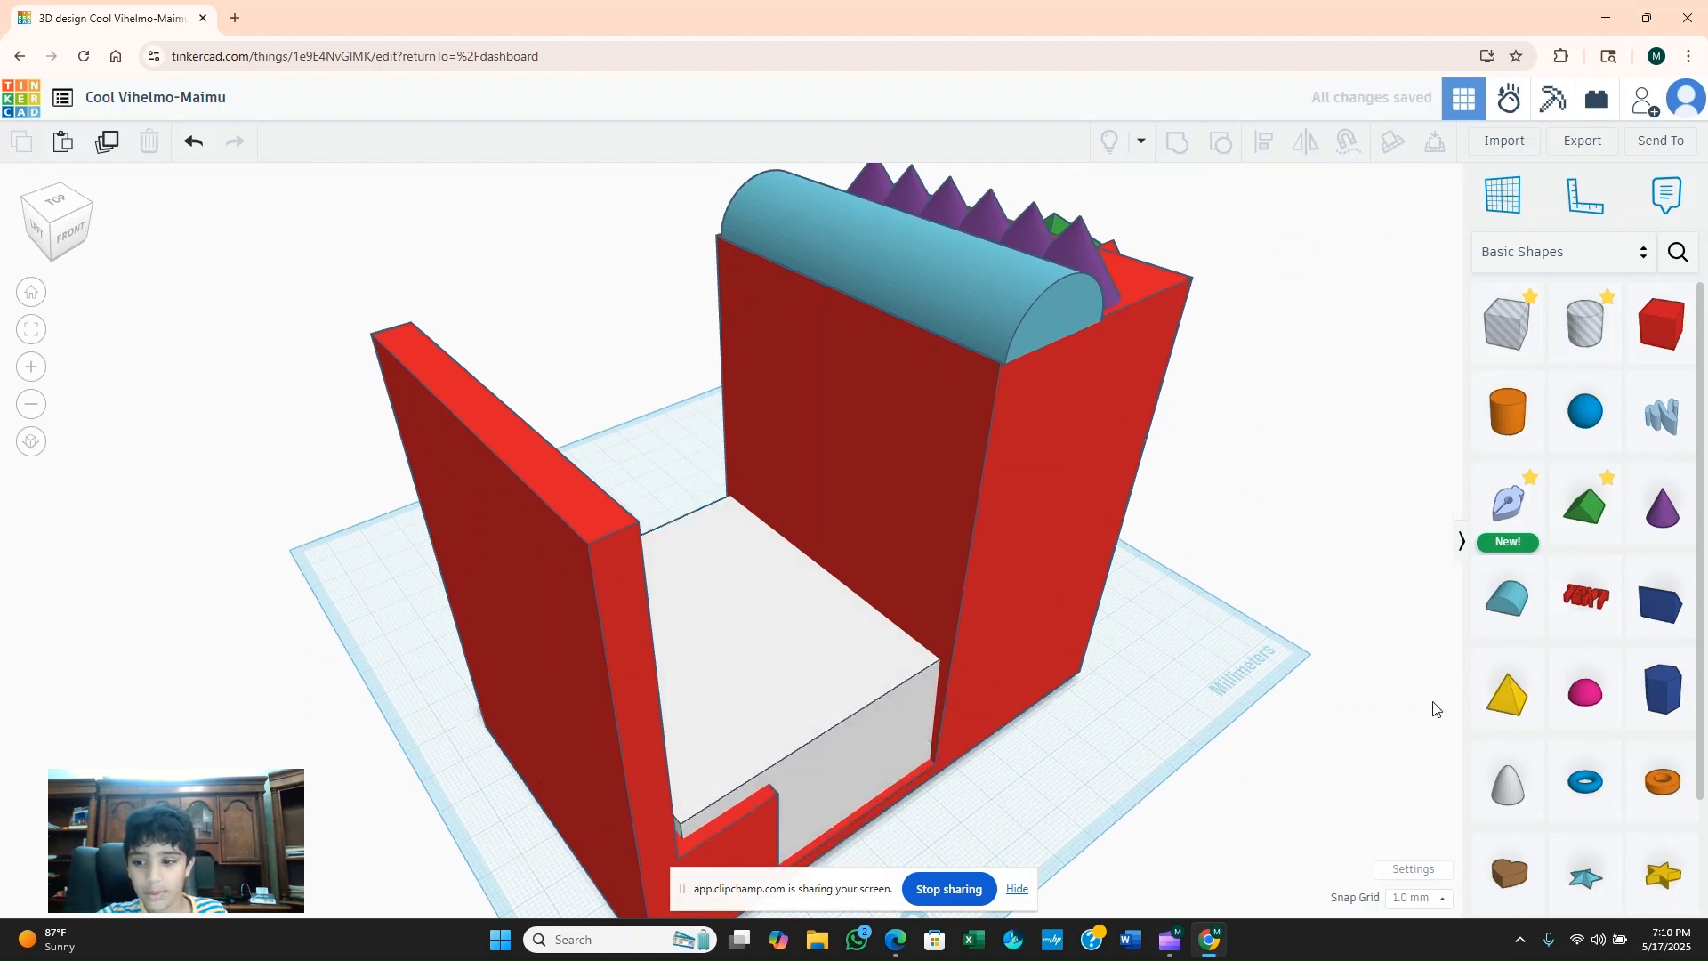
Add a second Scribble shape over the white box, drawn as a single round dot.
{"action": "mouse_move", "coordinate": [1687, 423]}
{"action": "left_mouse_down"}
{"action": "mouse_move", "coordinate": [880, 800]}
{"action": "mouse_move", "coordinate": [781, 681]}
{"action": "left_mouse_up"}
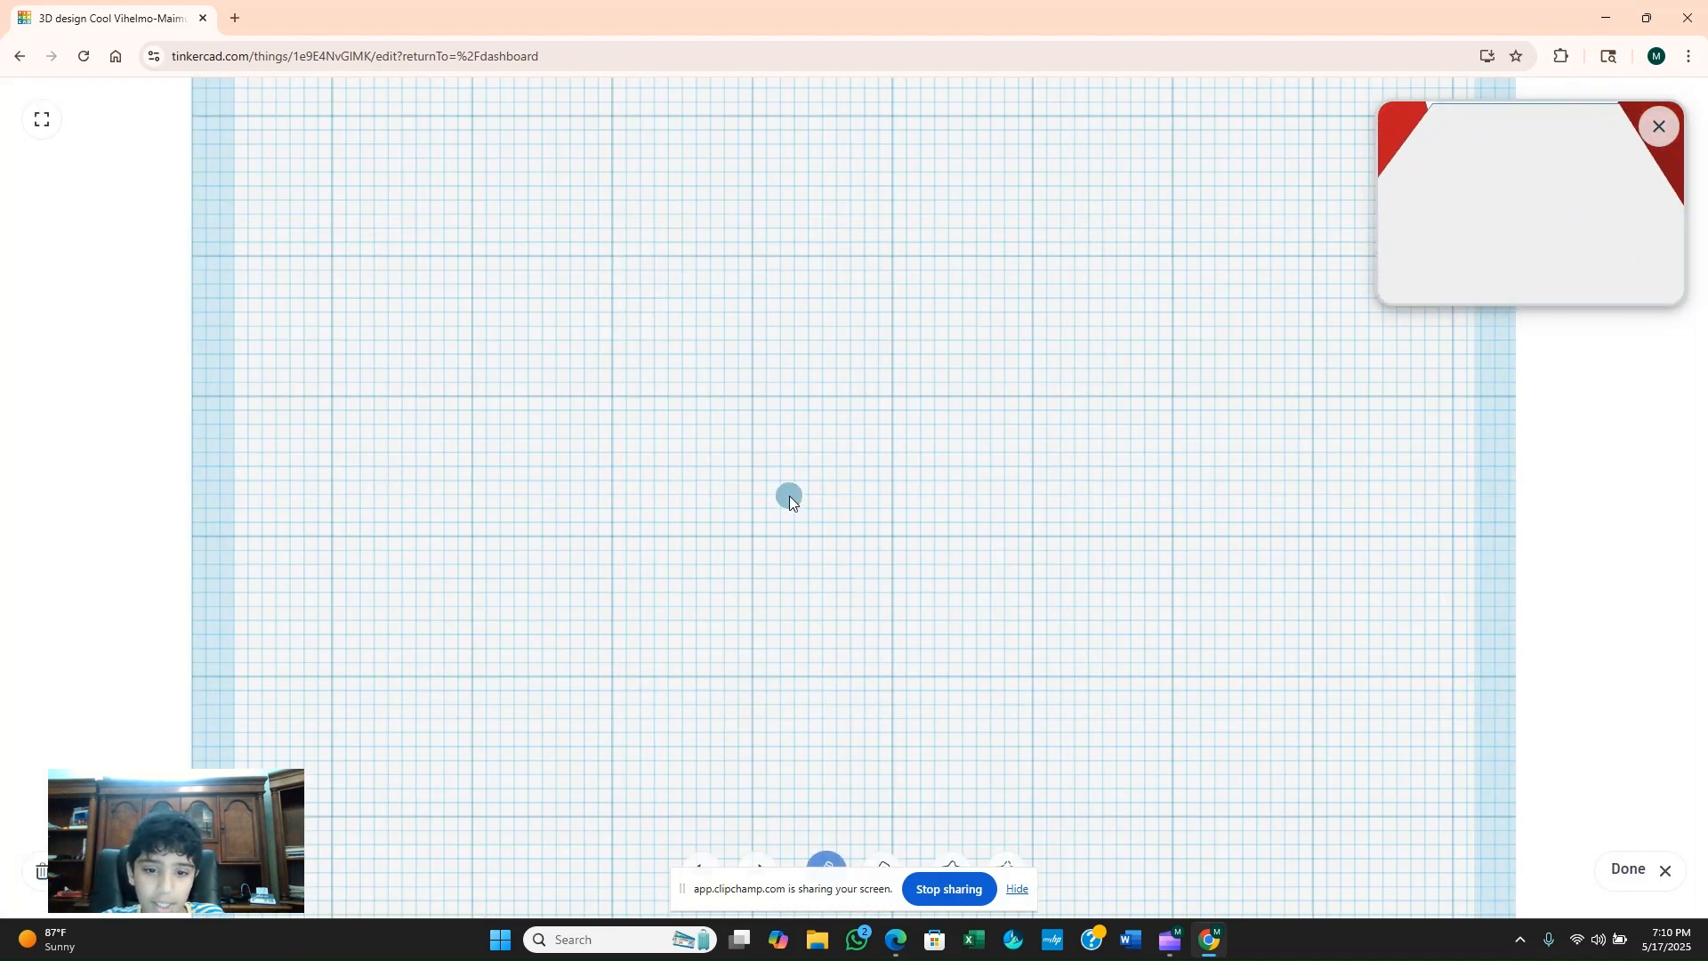
{"action": "left_click", "coordinate": [1628, 869]}
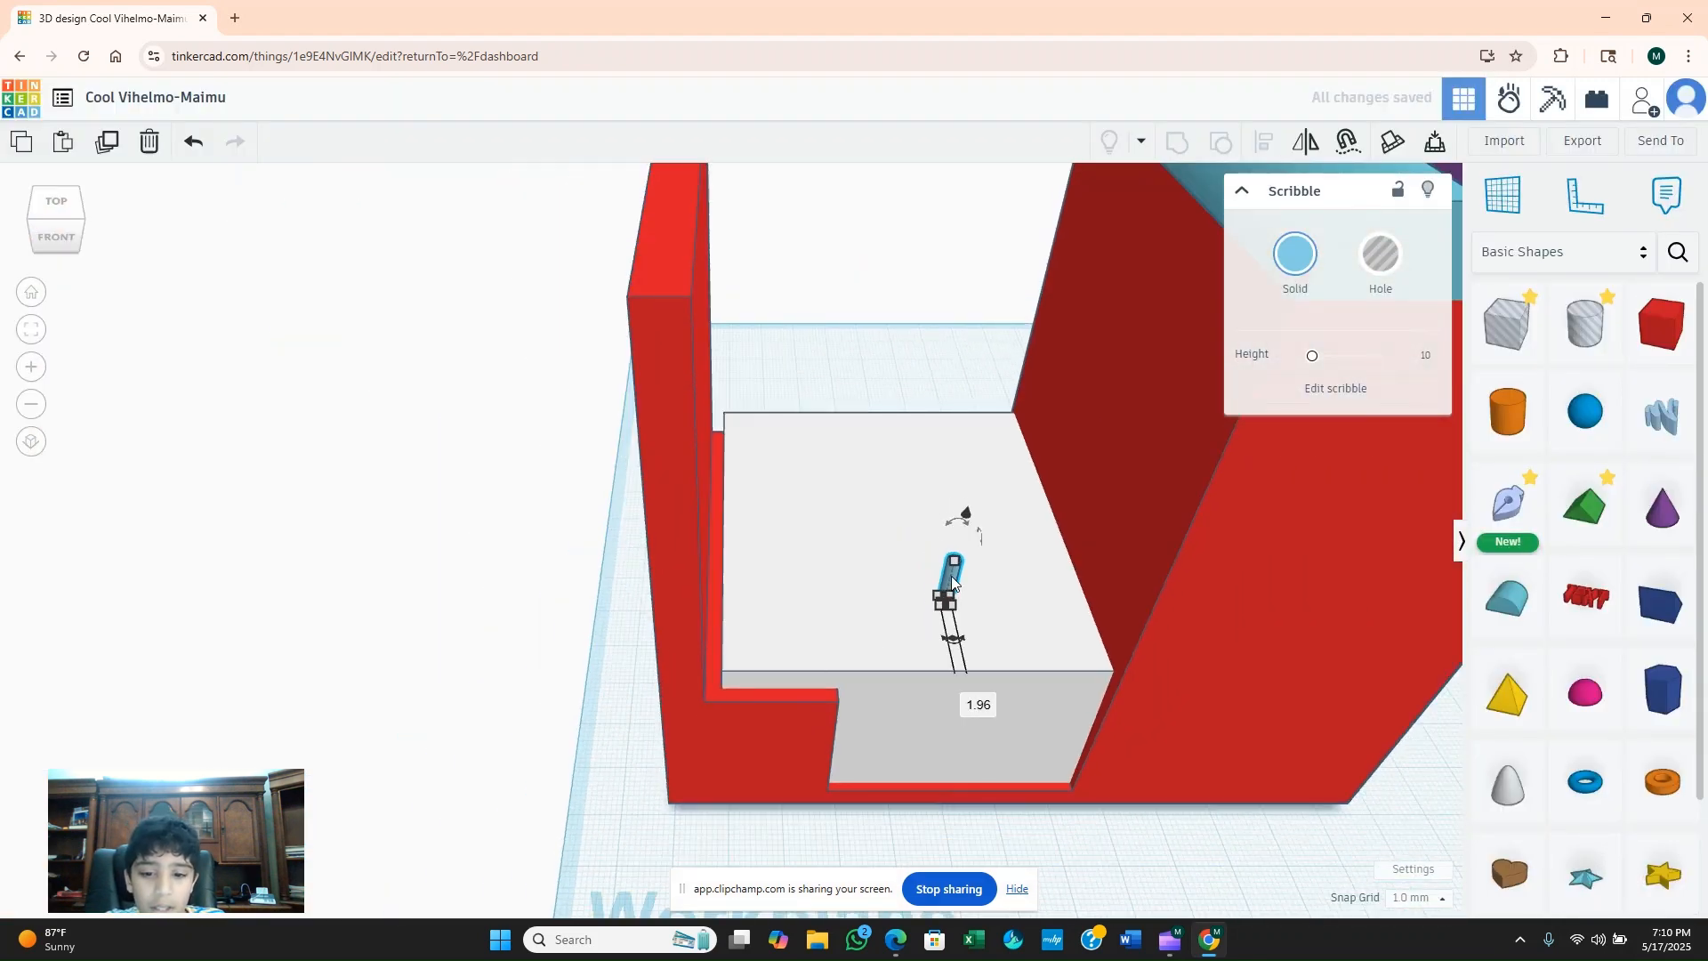
Move the round Scribble rod against the thin red wall's inner face and stretch it to about 66 mm high.
{"action": "mouse_move", "coordinate": [953, 583]}
{"action": "left_mouse_down"}
{"action": "mouse_move", "coordinate": [750, 540]}
{"action": "mouse_move", "coordinate": [714, 584]}
{"action": "left_mouse_up"}
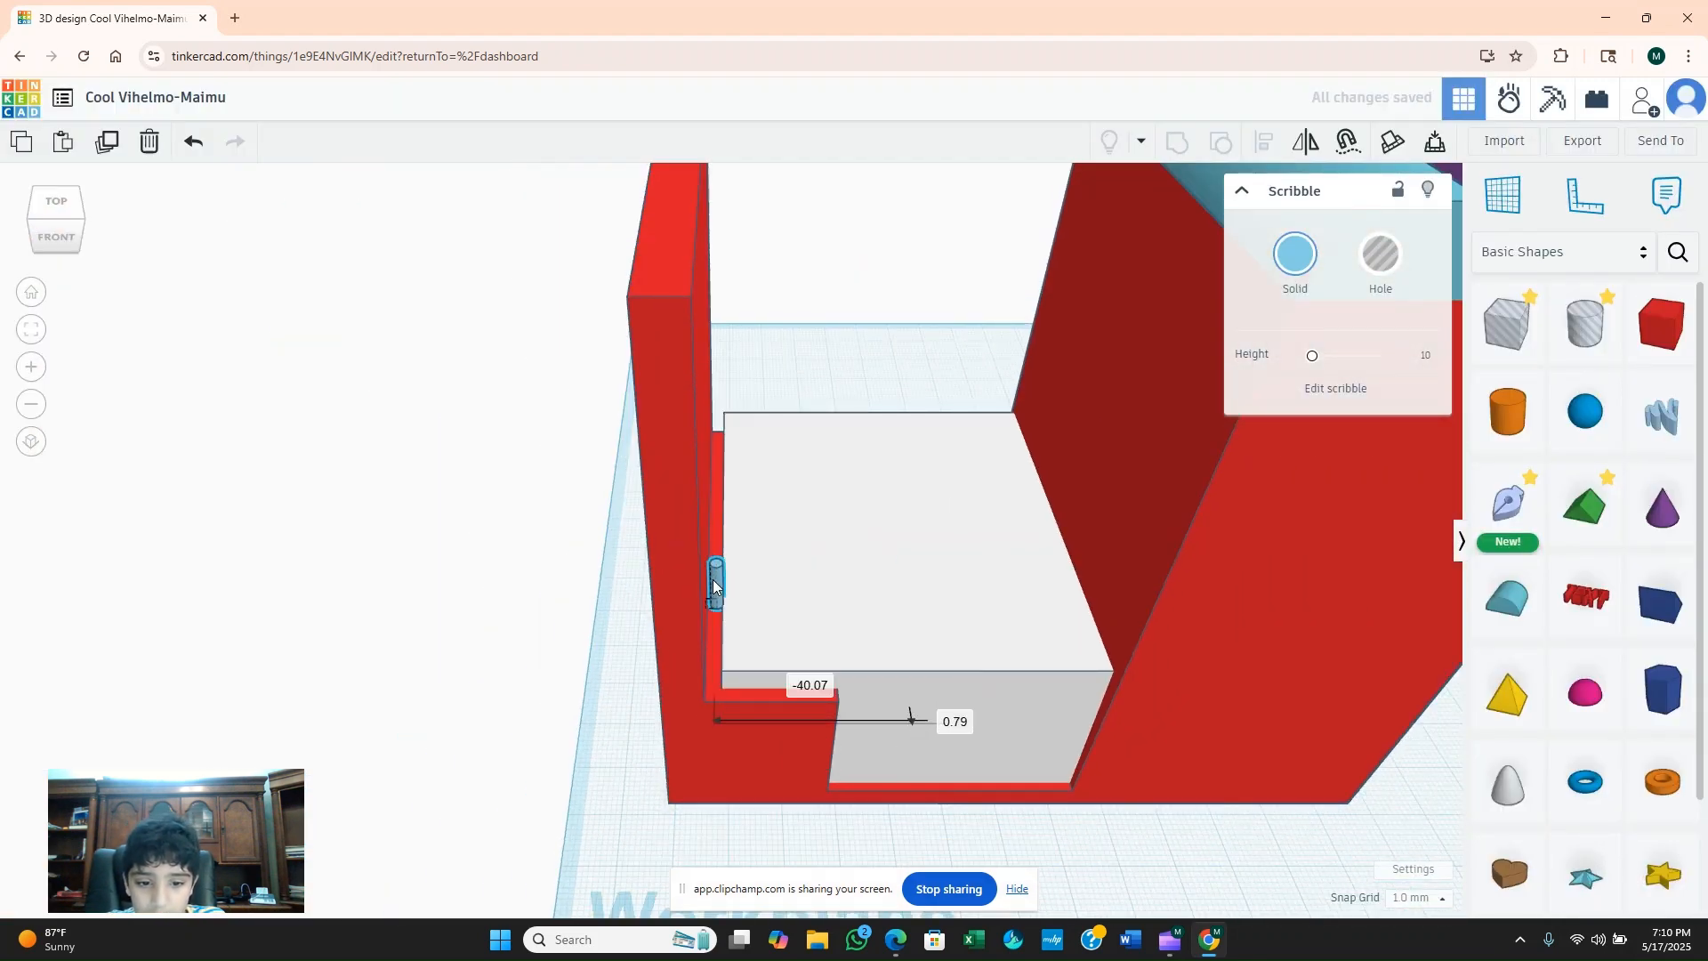
{"action": "right_click_drag", "start_coordinate": [831, 592], "coordinate": [702, 569]}
{"action": "mouse_move", "coordinate": [702, 570]}
{"action": "left_mouse_down"}
{"action": "mouse_move", "coordinate": [686, 377]}
{"action": "mouse_move", "coordinate": [637, 274]}
{"action": "mouse_move", "coordinate": [647, 231]}
{"action": "left_mouse_up"}
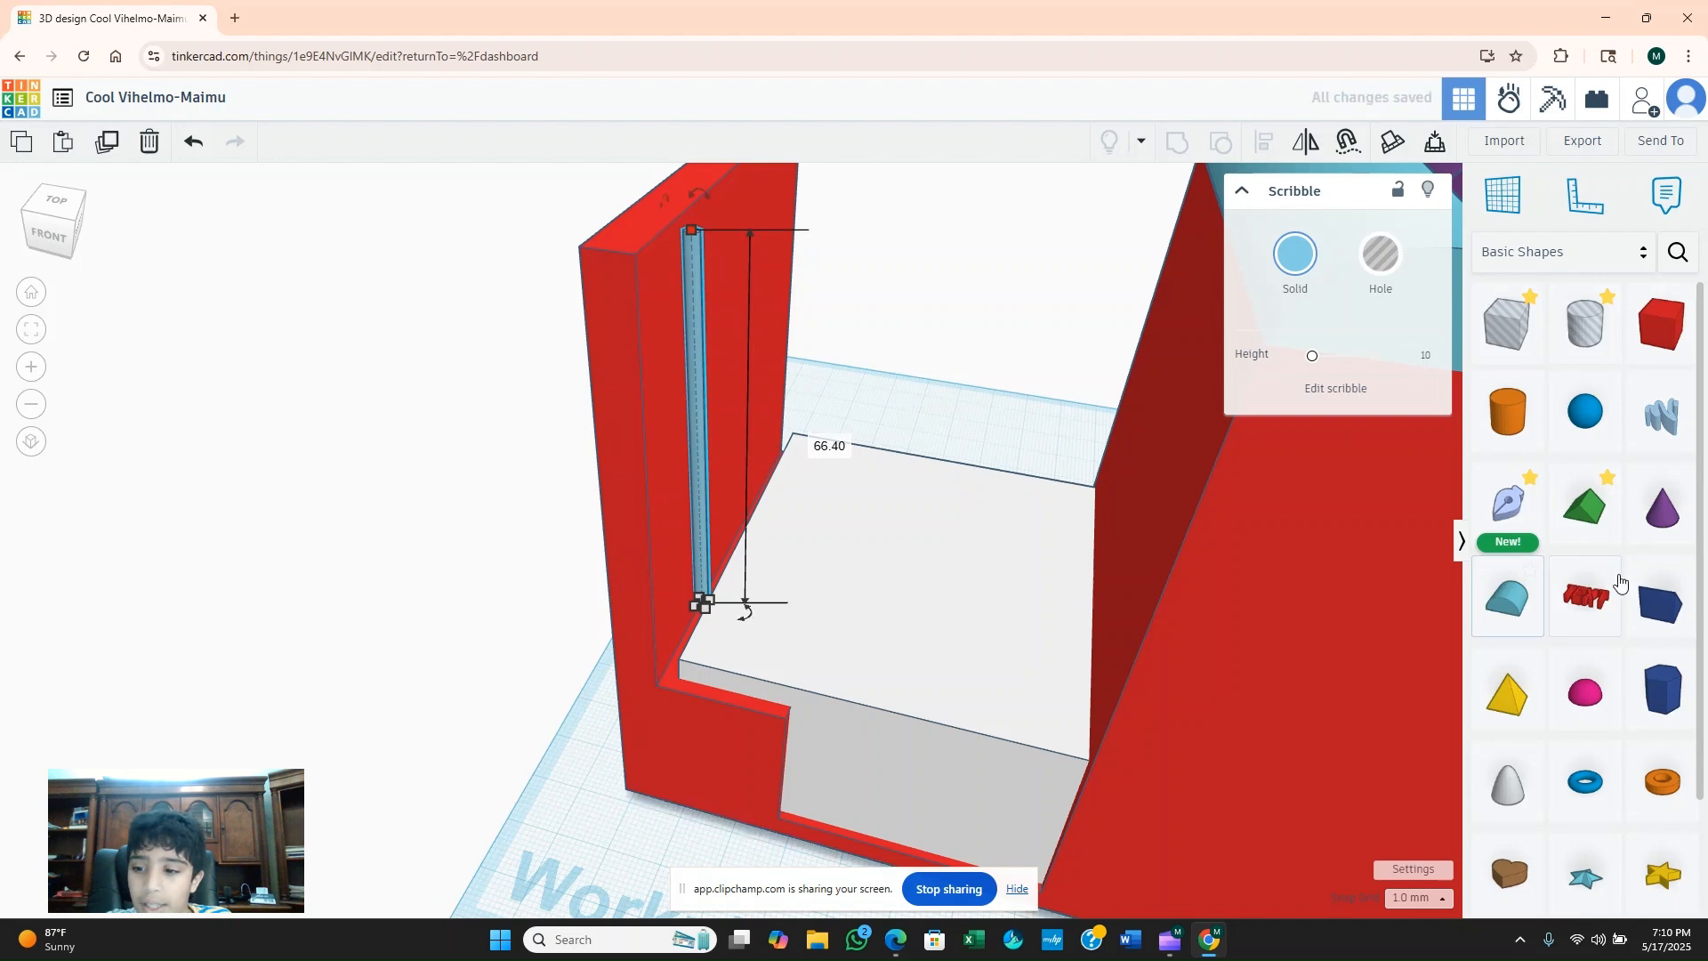
Sketch a closed rectangle 6 mm wide on top of the thin red wall near its front end.
{"action": "mouse_move", "coordinate": [1507, 411]}
{"action": "left_mouse_down"}
{"action": "mouse_move", "coordinate": [671, 241]}
{"action": "mouse_move", "coordinate": [655, 208]}
{"action": "mouse_move", "coordinate": [686, 187]}
{"action": "left_mouse_up"}
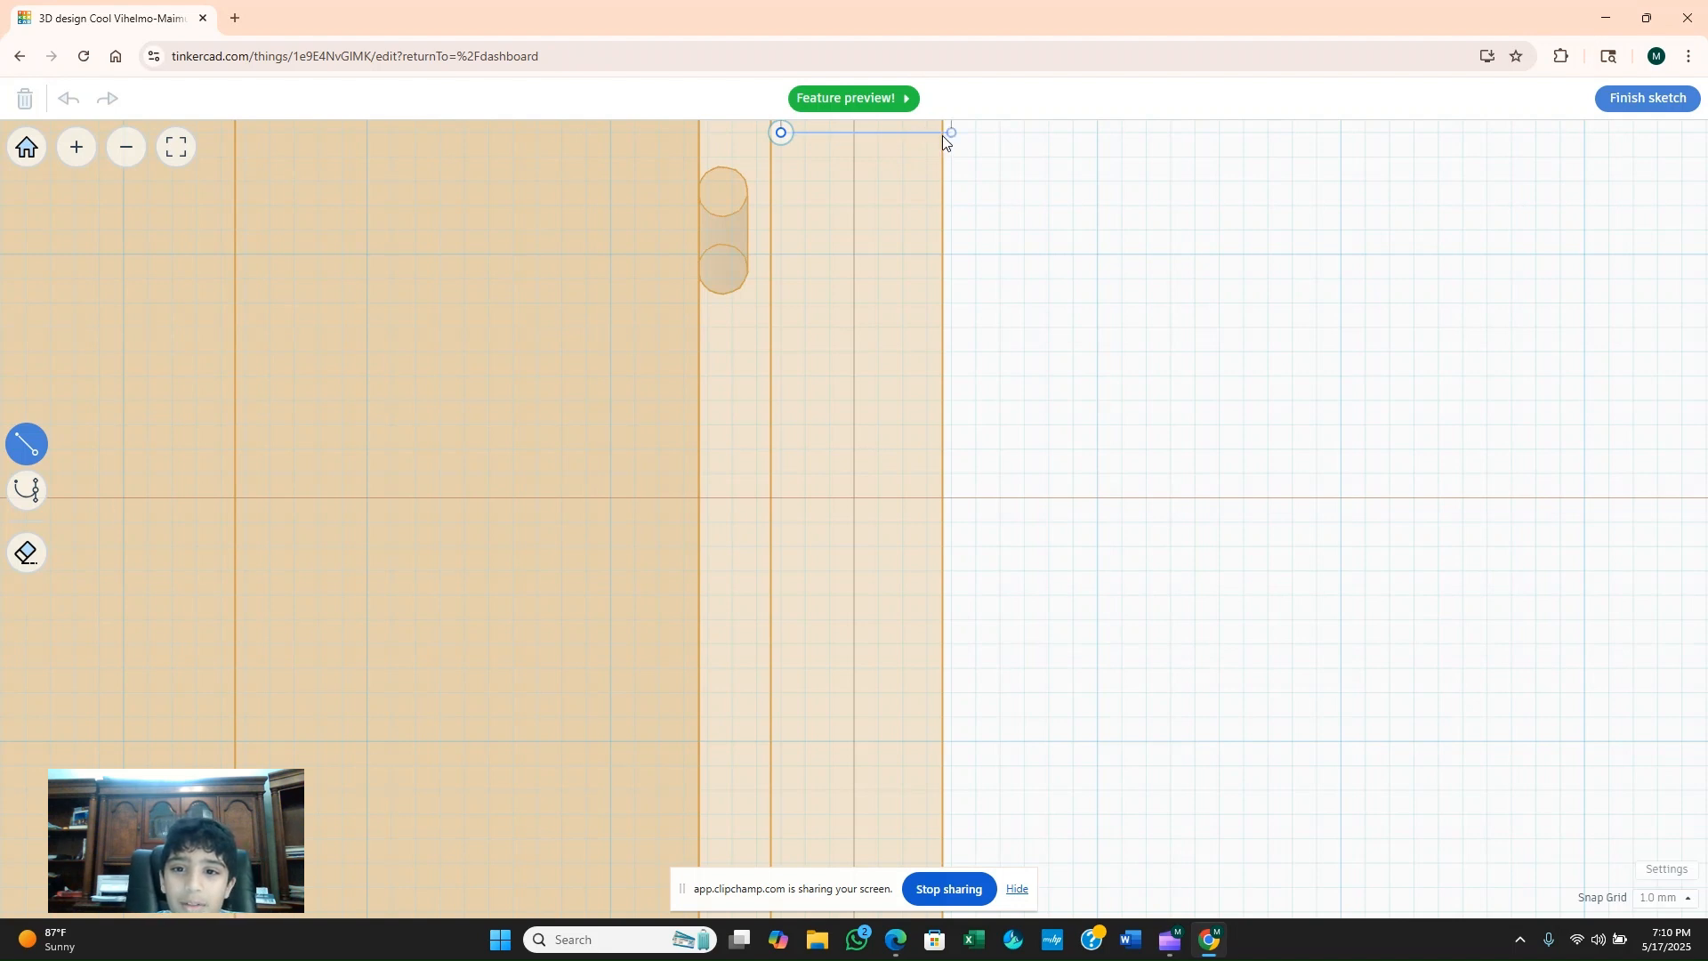
{"action": "mouse_move", "coordinate": [930, 134]}
{"action": "left_mouse_down"}
{"action": "mouse_move", "coordinate": [927, 207]}
{"action": "mouse_move", "coordinate": [925, 168]}
{"action": "left_mouse_up"}
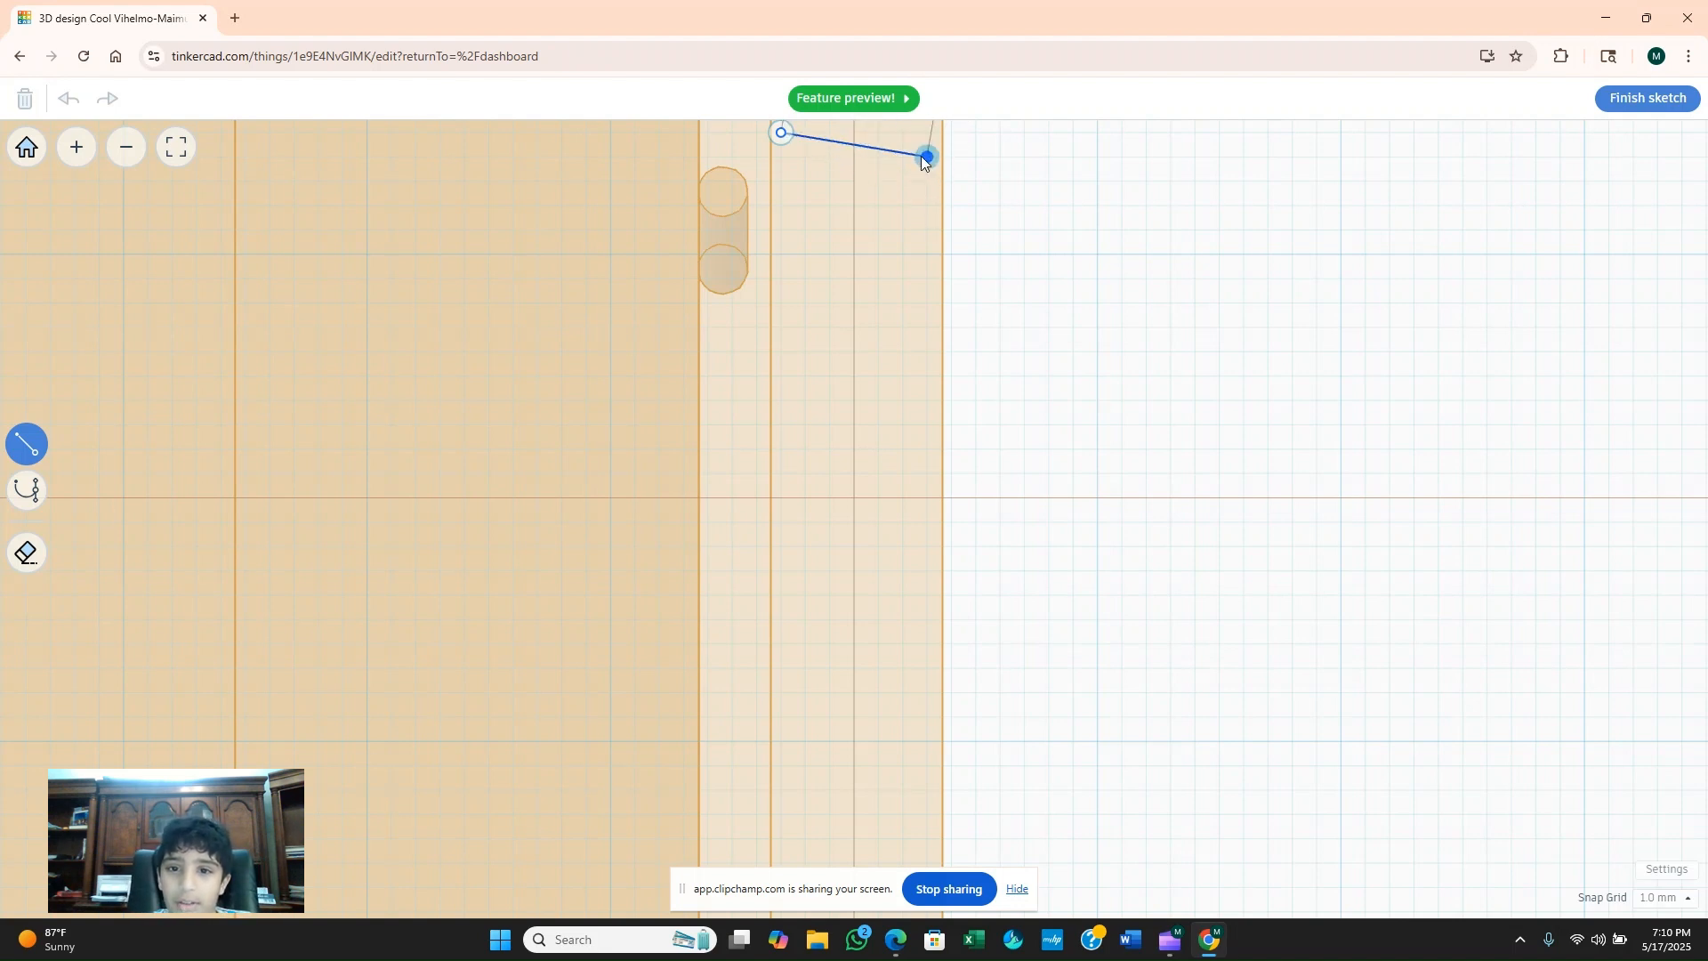
{"action": "left_click", "coordinate": [925, 255]}
{"action": "left_click", "coordinate": [782, 253]}
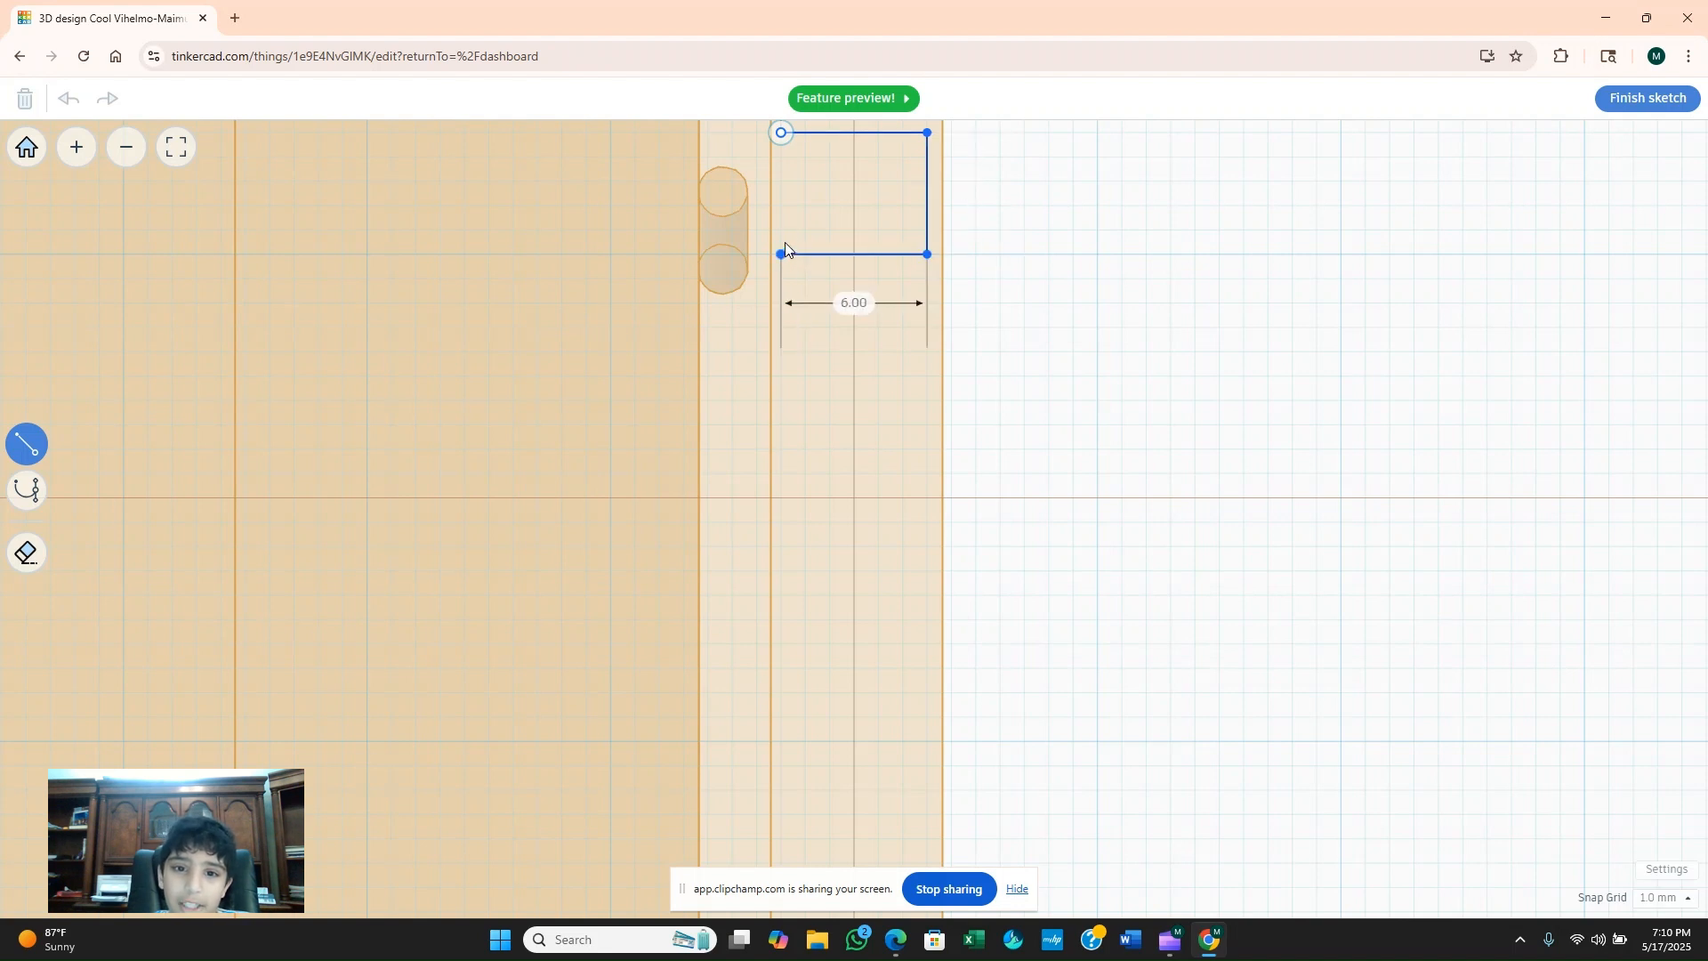
{"action": "left_click", "coordinate": [1646, 102]}
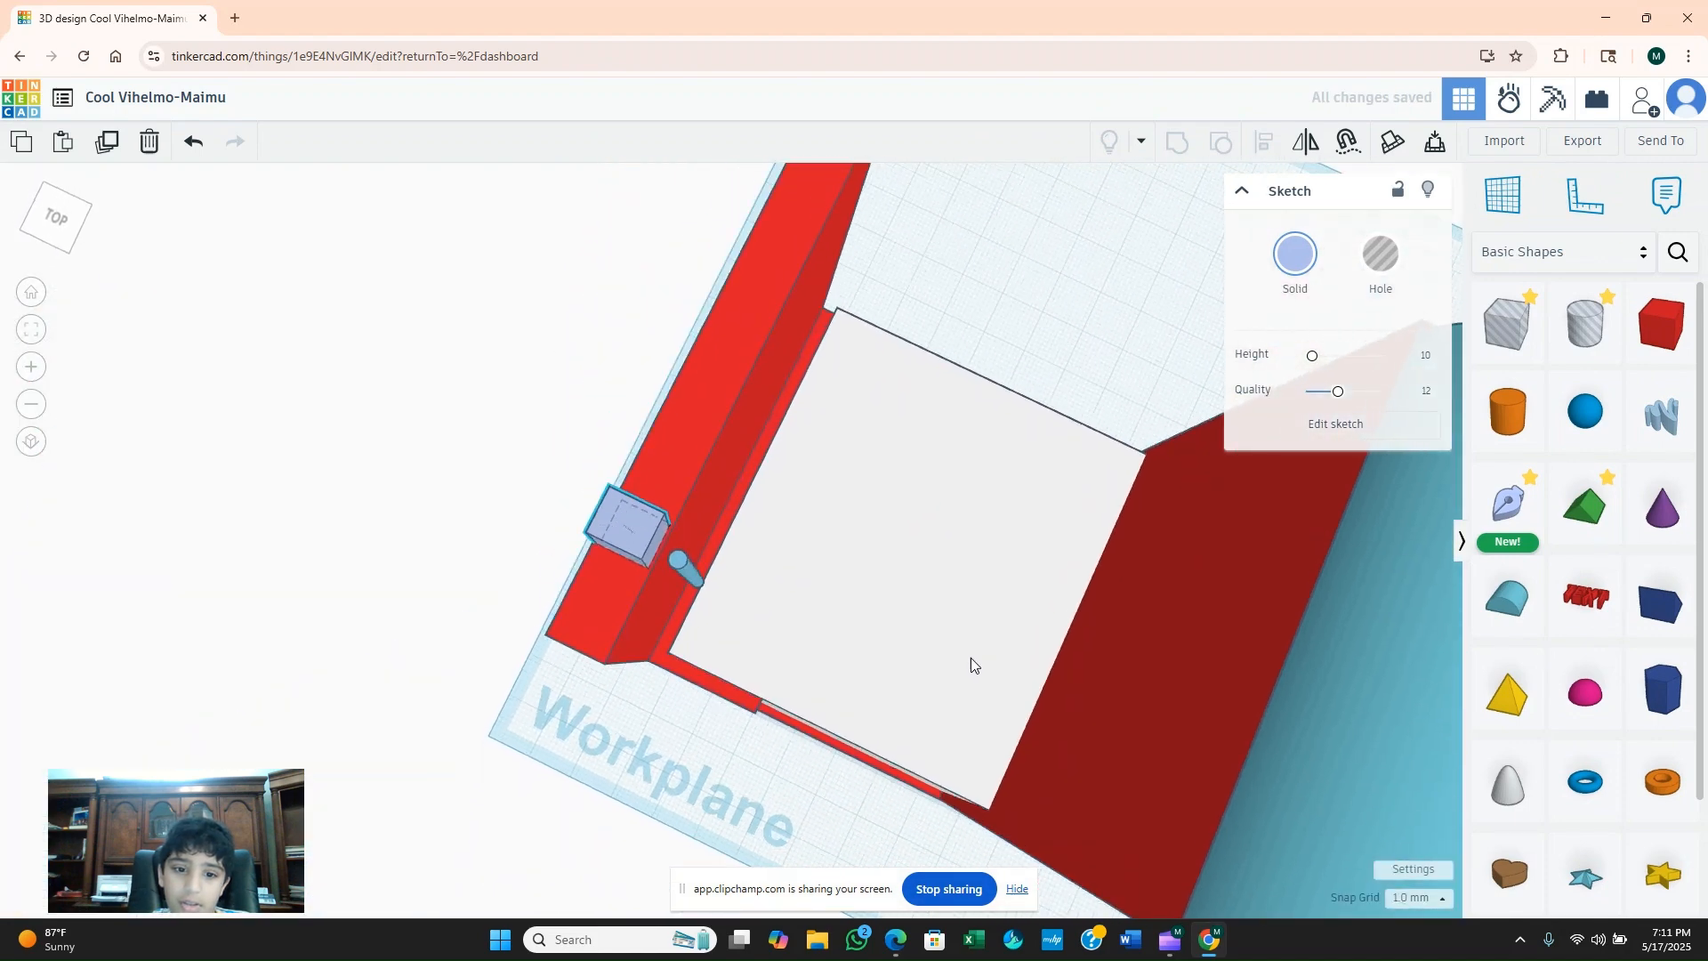
Lengthen the sketched block to 28 mm along the thin wall's top and flatten it to about 2 mm.
{"action": "left_click_drag", "start_coordinate": [660, 532], "coordinate": [675, 571]}
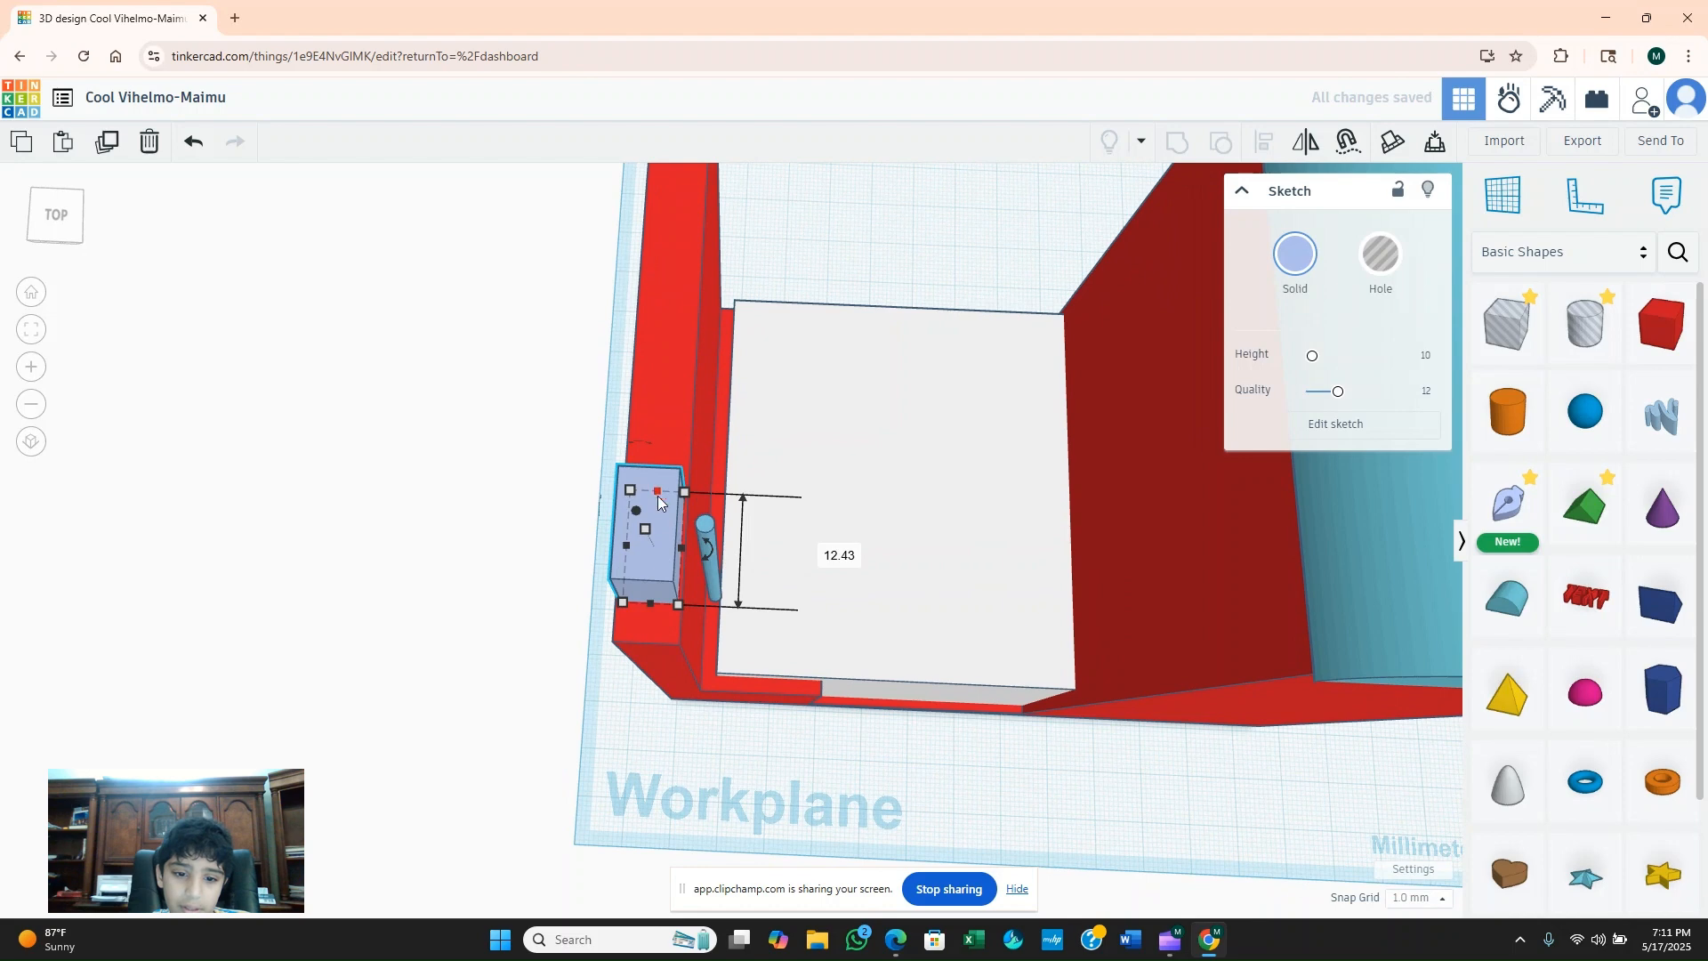
{"action": "left_click_drag", "start_coordinate": [659, 496], "coordinate": [665, 356]}
{"action": "left_click", "coordinate": [1295, 258]}
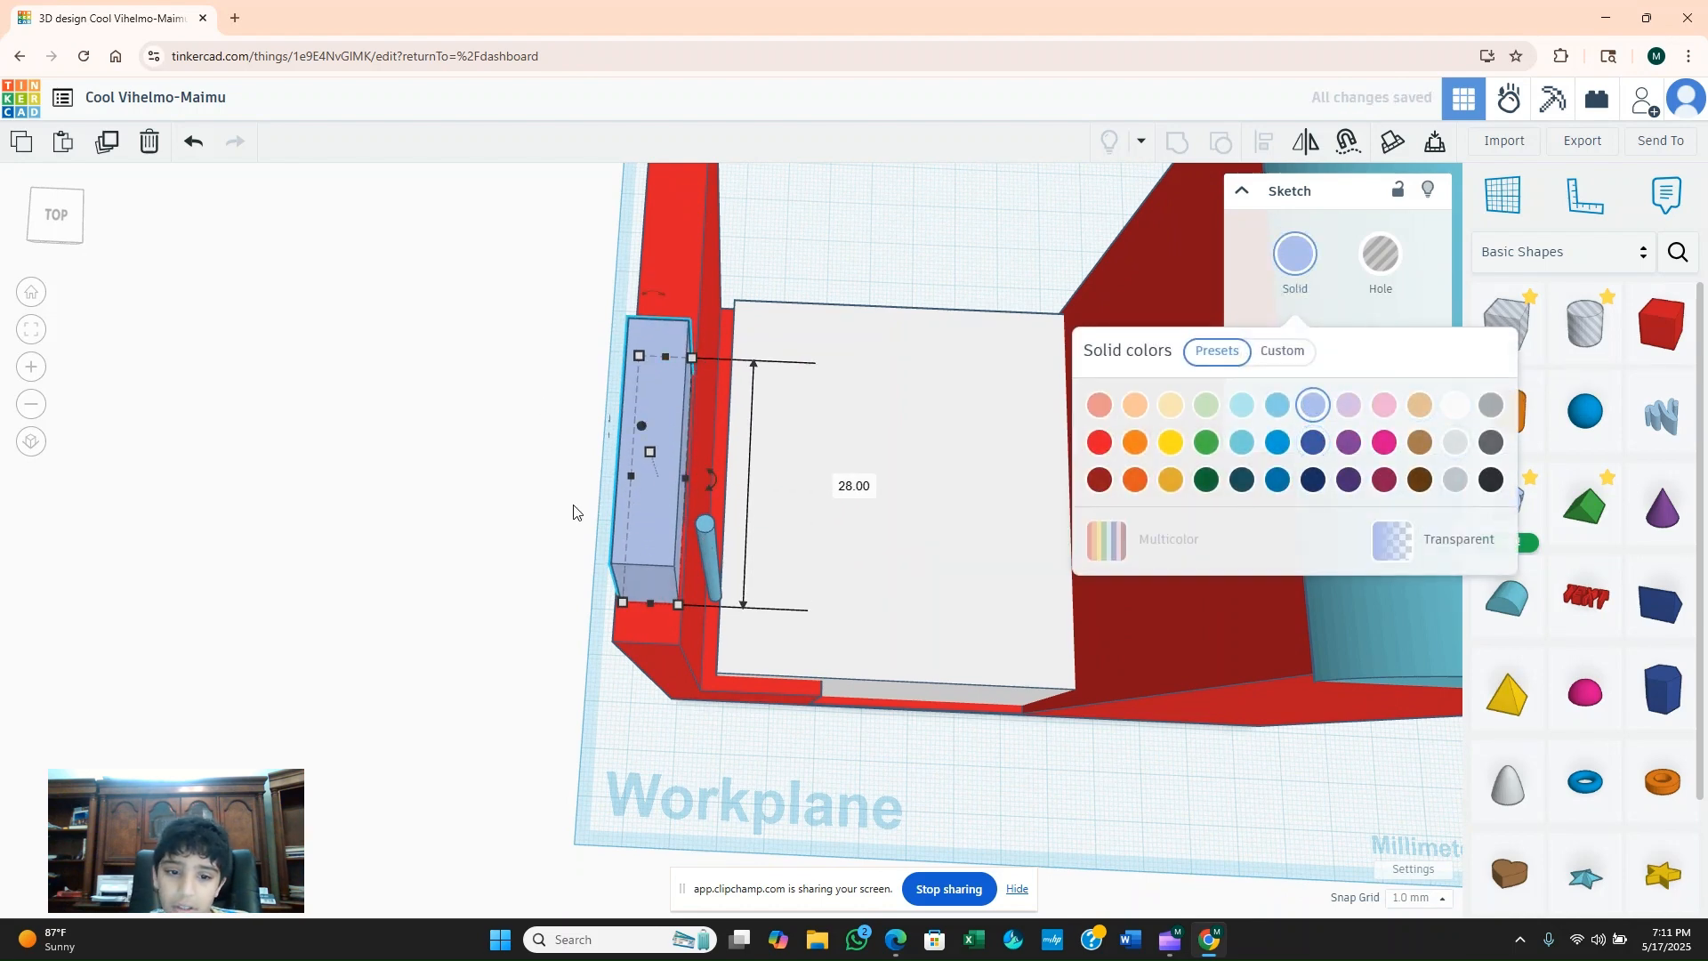
{"action": "right_click_drag", "start_coordinate": [772, 462], "coordinate": [585, 407]}
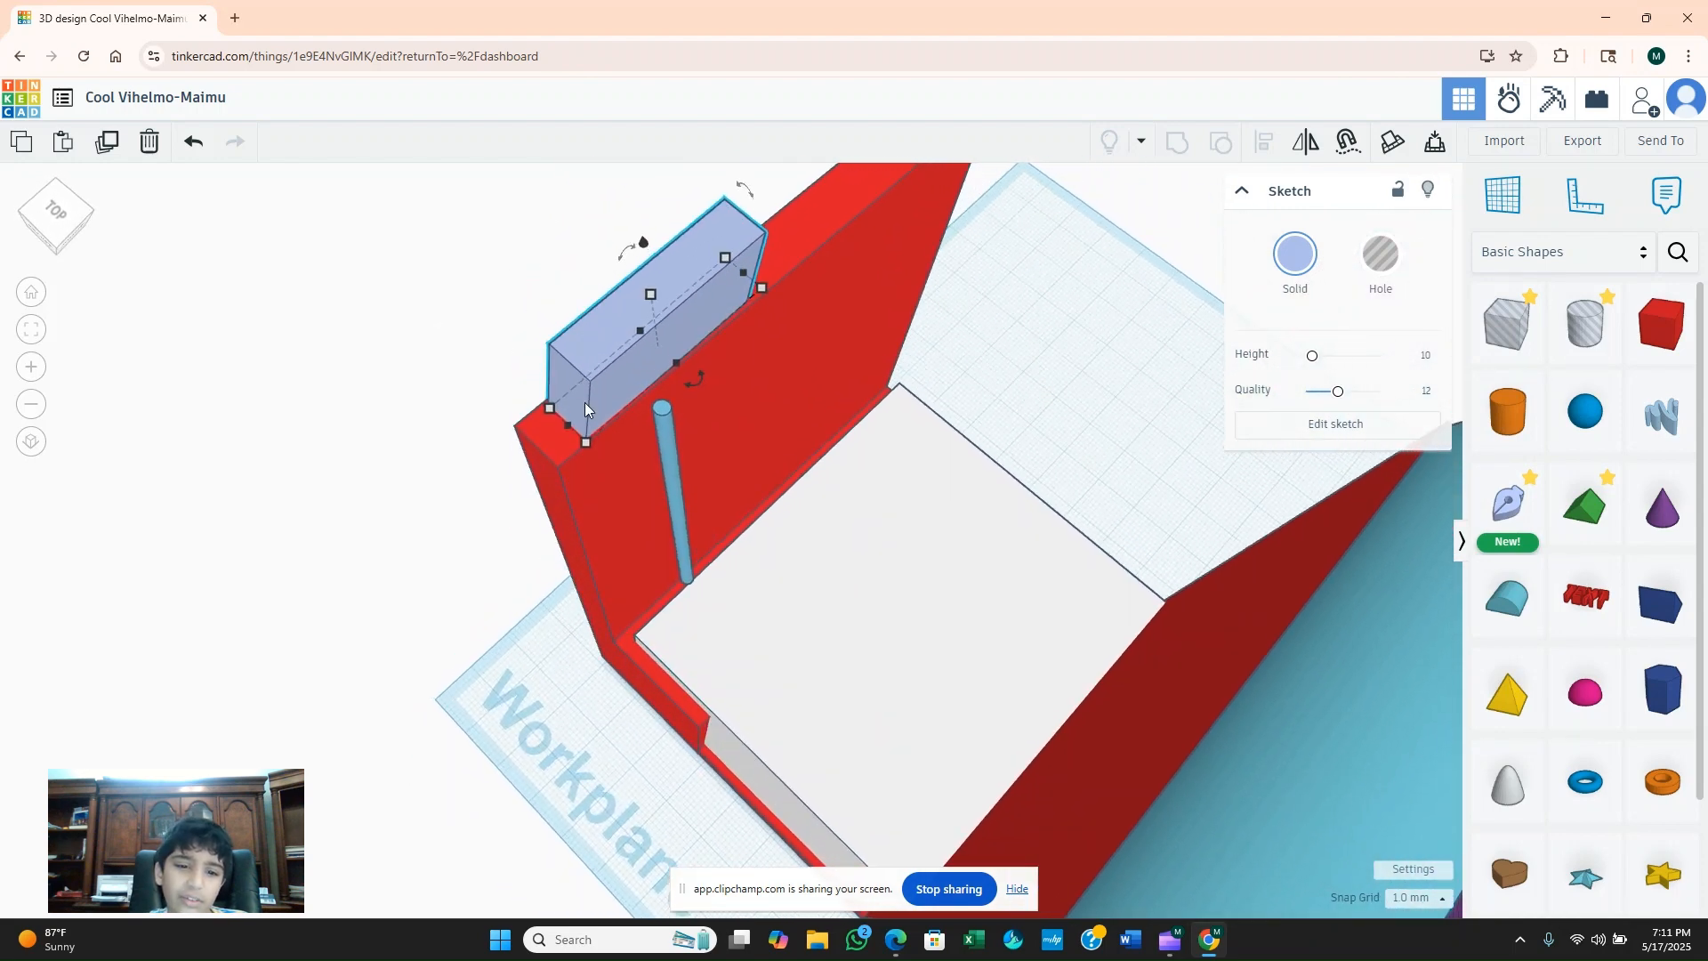
{"action": "left_click_drag", "start_coordinate": [654, 295], "coordinate": [657, 338]}
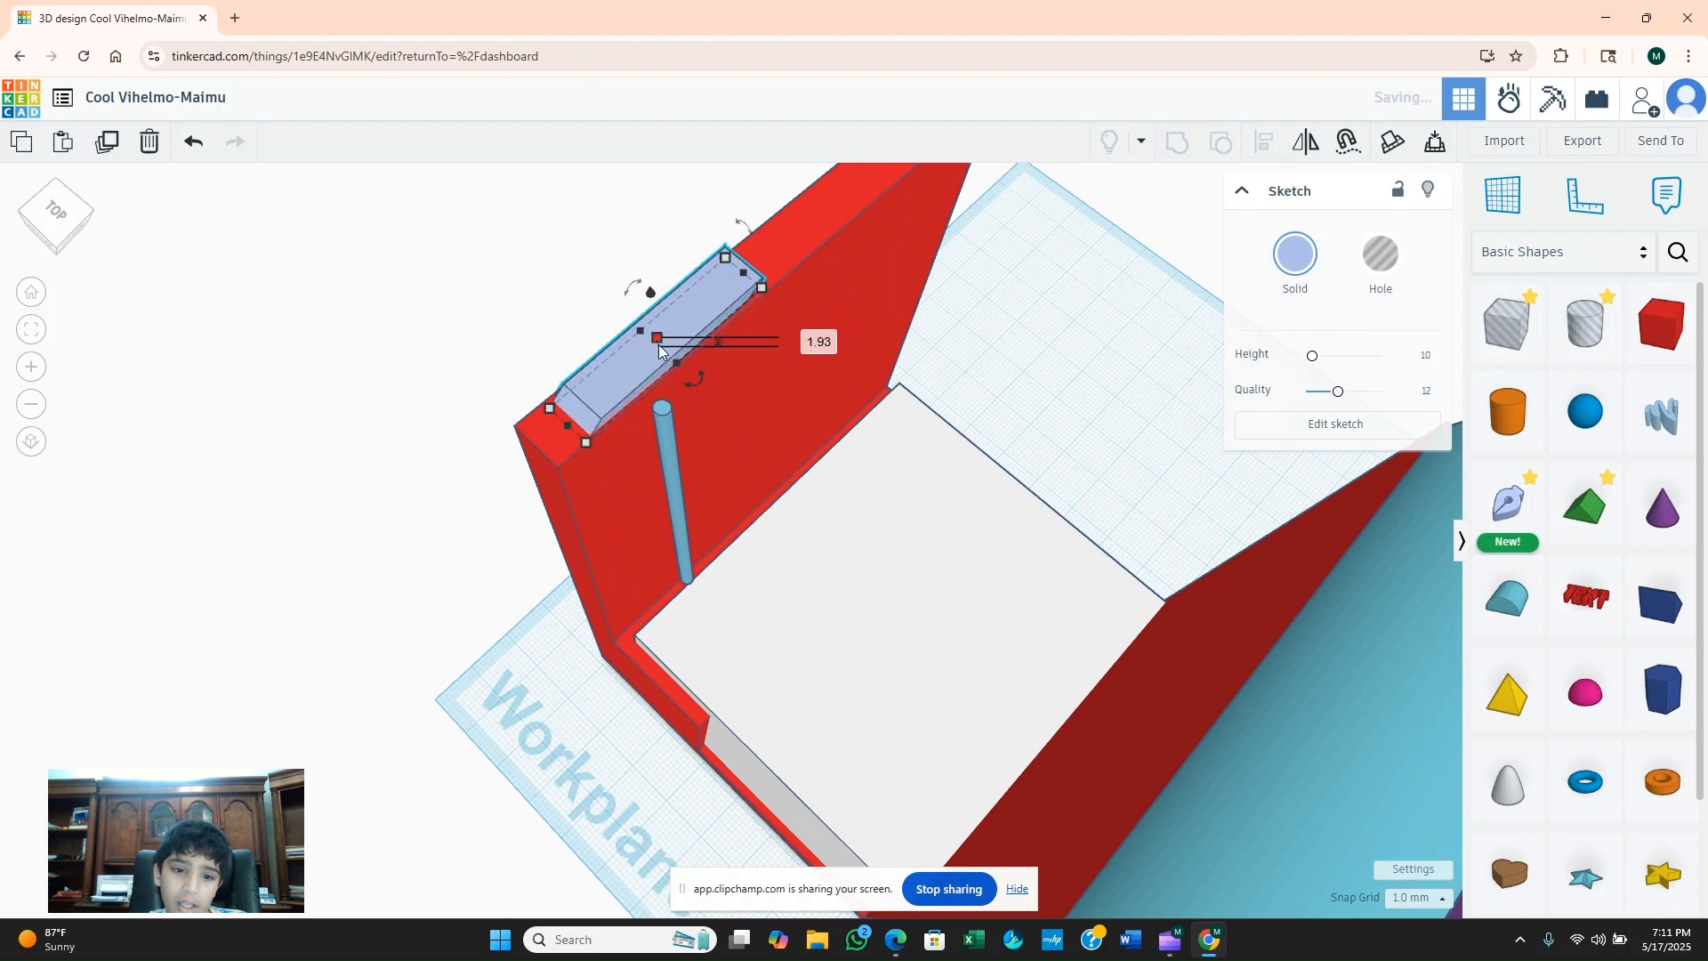
Raise the Scribble rod's height to 71.4 mm and move it 11 mm toward the thin wall's front edge.
{"action": "left_click", "coordinate": [667, 440]}
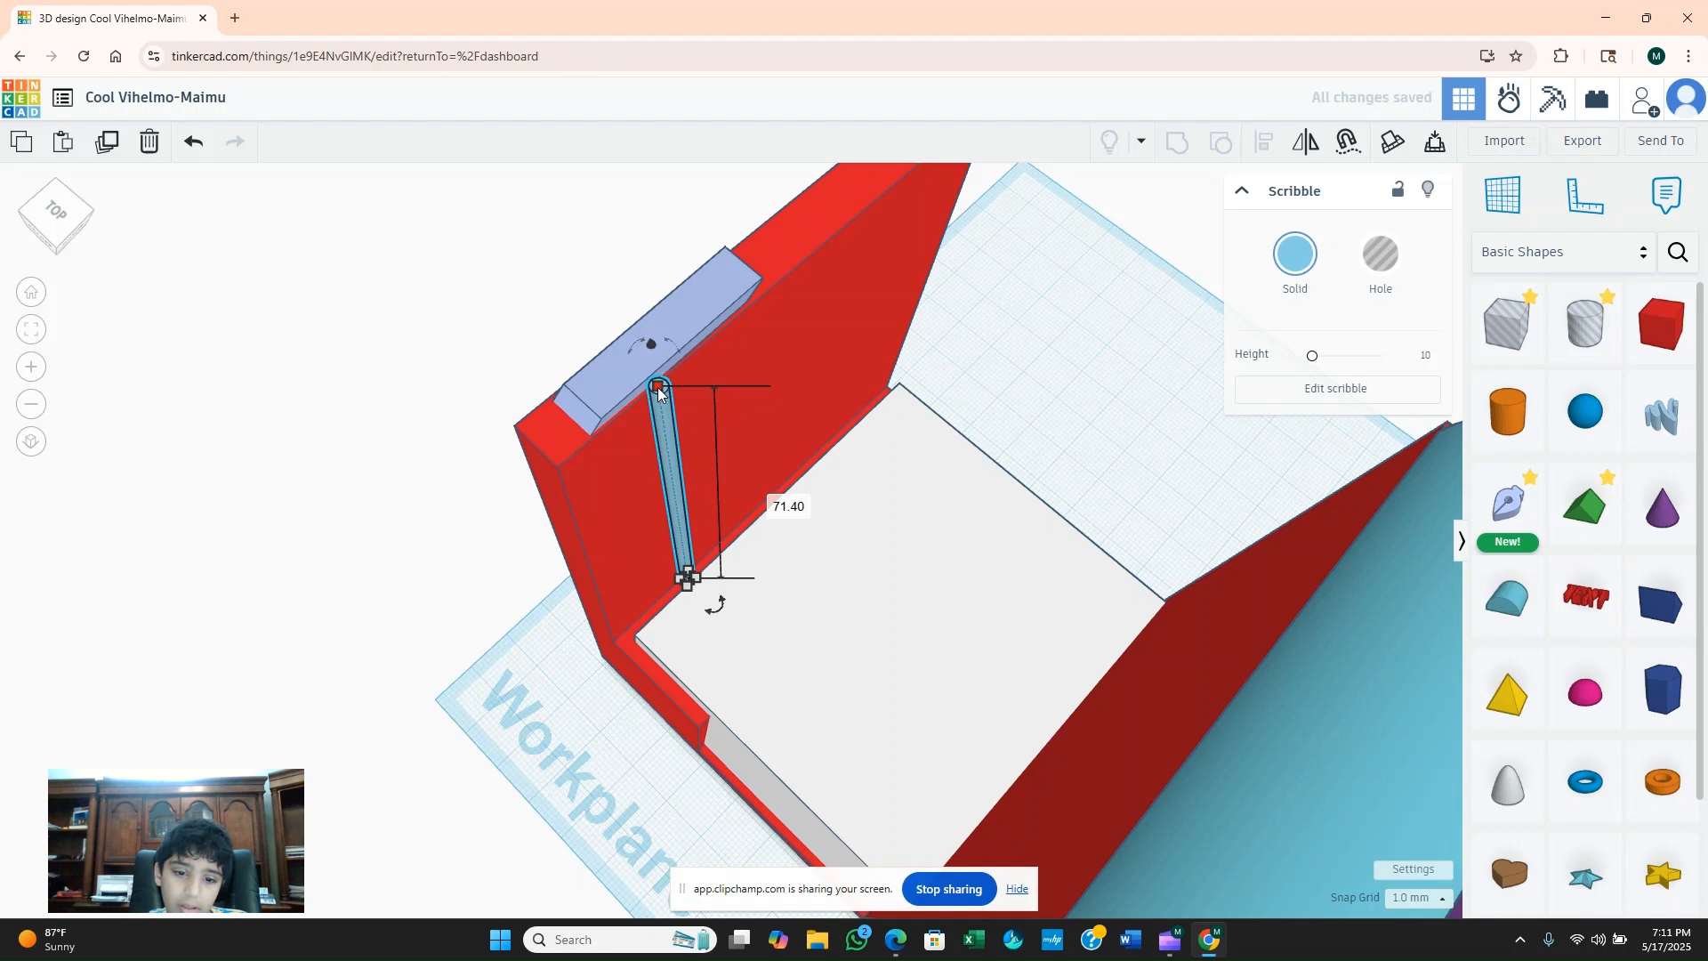
{"action": "left_click_drag", "start_coordinate": [670, 440], "coordinate": [594, 510]}
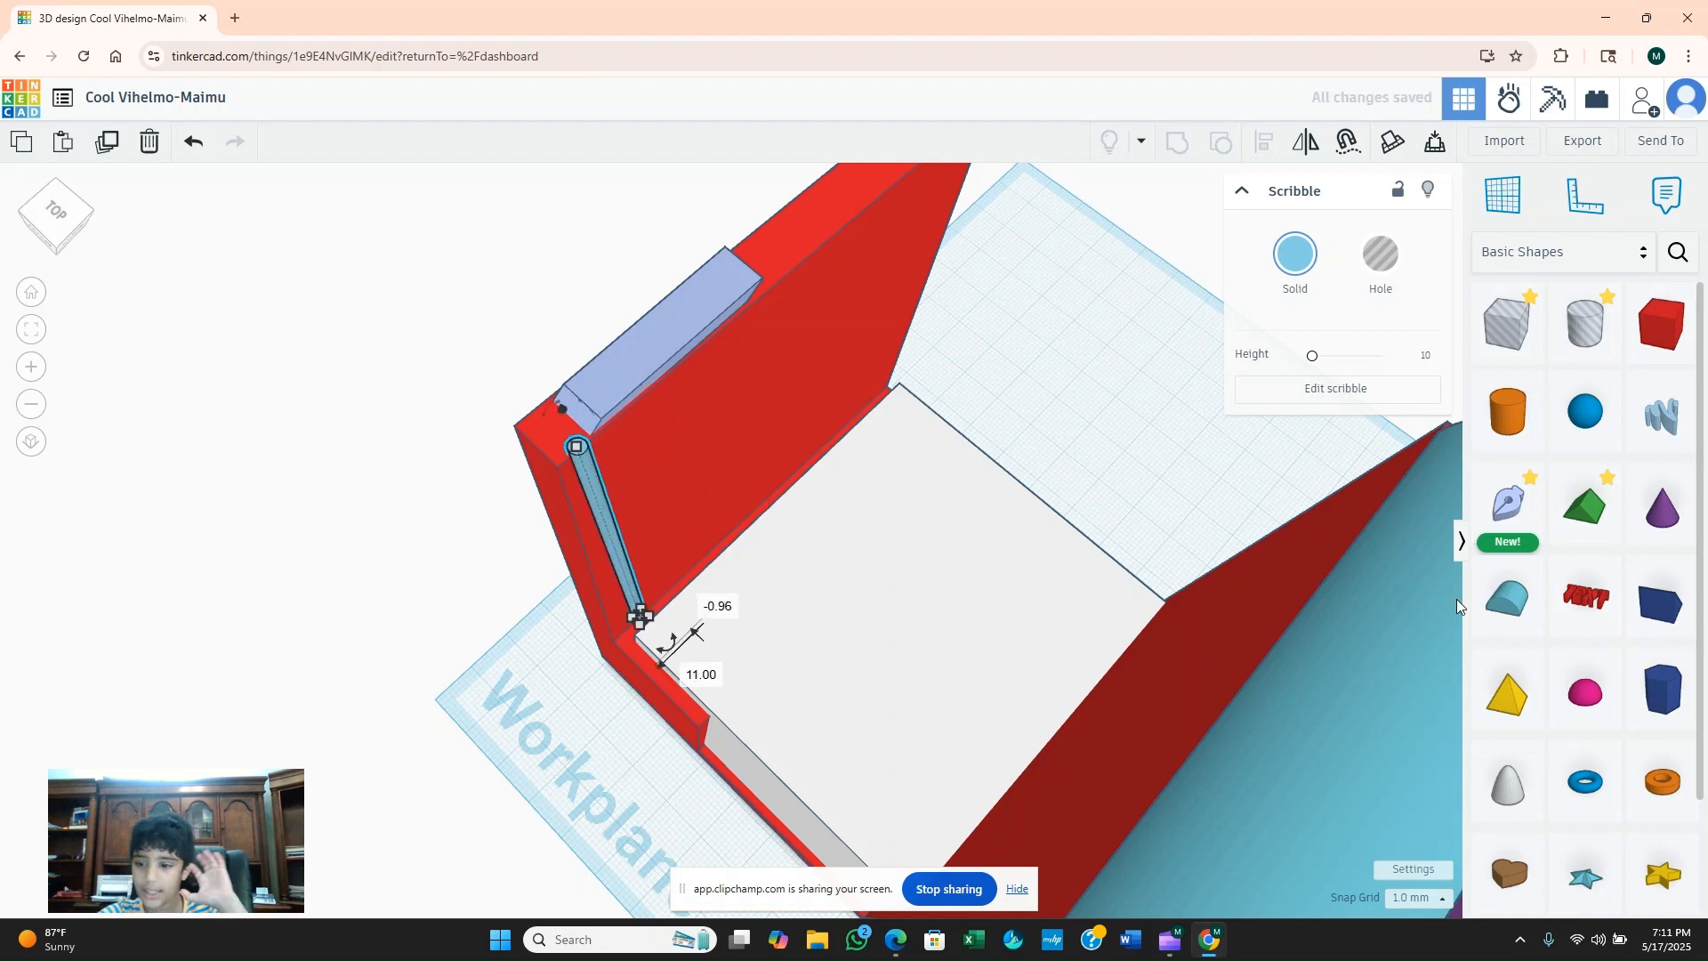
{"action": "left_click_drag", "start_coordinate": [1581, 706], "coordinate": [1579, 688]}
{"action": "scroll", "coordinate": [1662, 678], "scroll_direction": "down", "scroll_amount": 1}
{"action": "scroll", "coordinate": [1644, 640], "scroll_direction": "up", "scroll_amount": 1}
{"action": "left_click_drag", "start_coordinate": [1660, 323], "coordinate": [466, 356]}
{"action": "left_click_drag", "start_coordinate": [442, 412], "coordinate": [521, 409]}
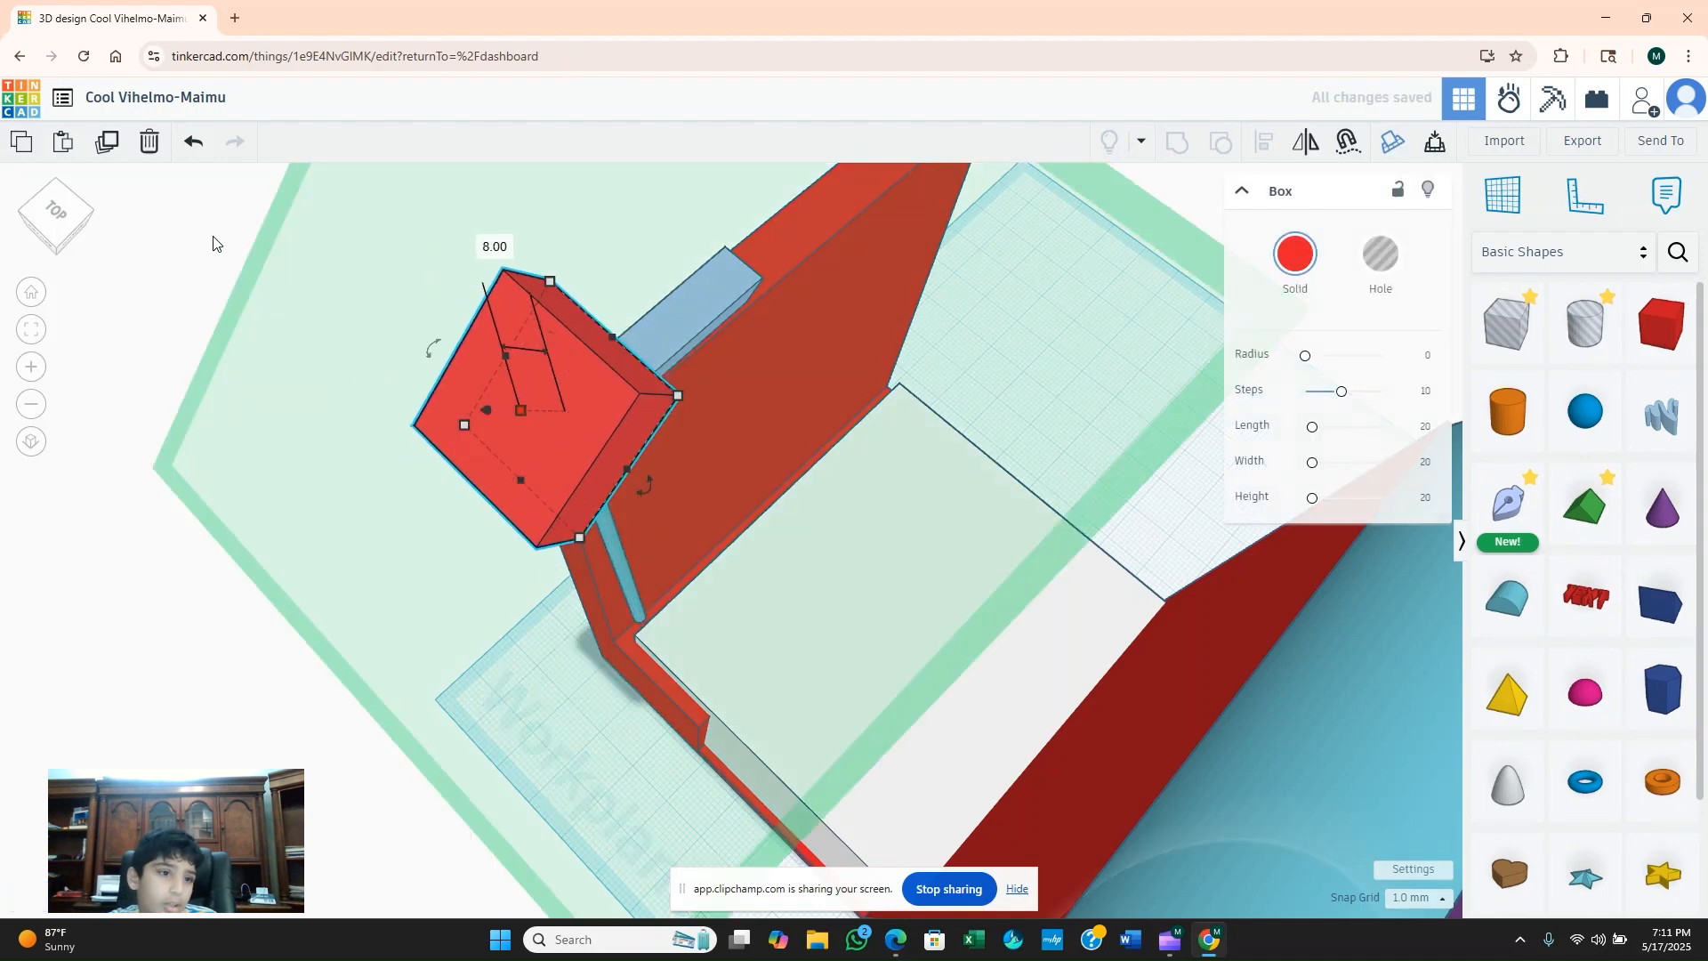
{"action": "left_click", "coordinate": [142, 148]}
Add a red box on the white box, raise it about 52 mm and move it to the thin wall's front upper corner.
{"action": "left_click_drag", "start_coordinate": [1645, 358], "coordinate": [1000, 662]}
{"action": "right_click_drag", "start_coordinate": [996, 659], "coordinate": [1059, 568]}
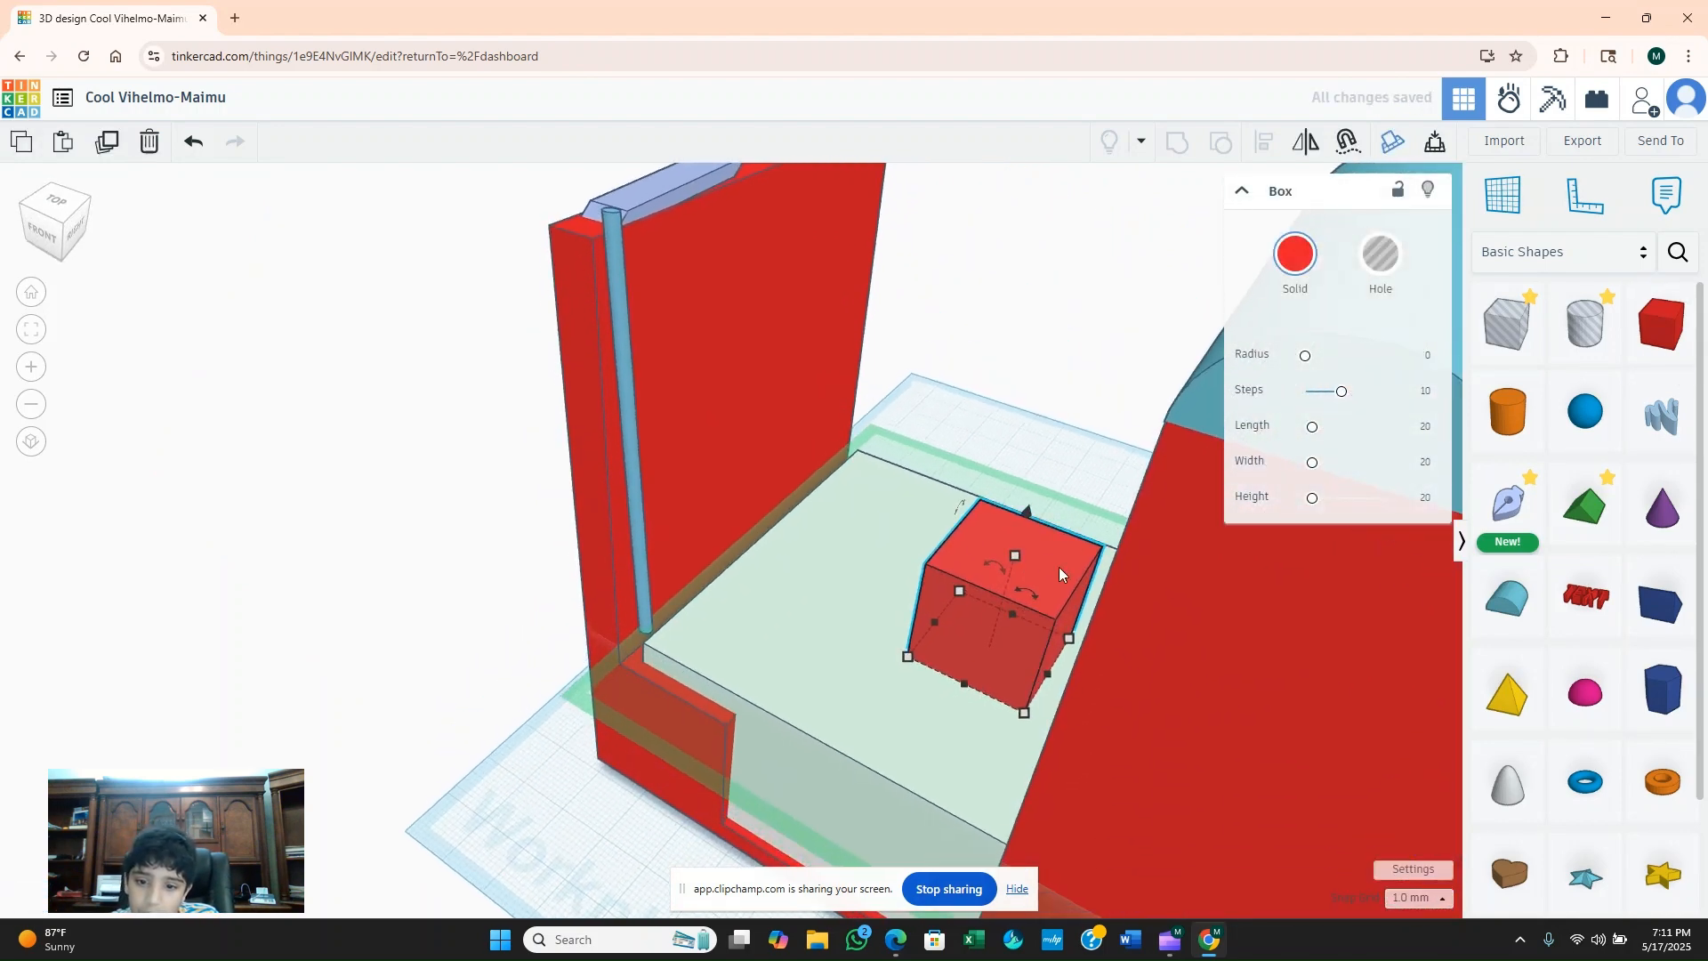
{"action": "left_click_drag", "start_coordinate": [1030, 515], "coordinate": [1043, 308]}
{"action": "left_click_drag", "start_coordinate": [1098, 411], "coordinate": [665, 343]}
{"action": "left_click_drag", "start_coordinate": [654, 261], "coordinate": [640, 106]}
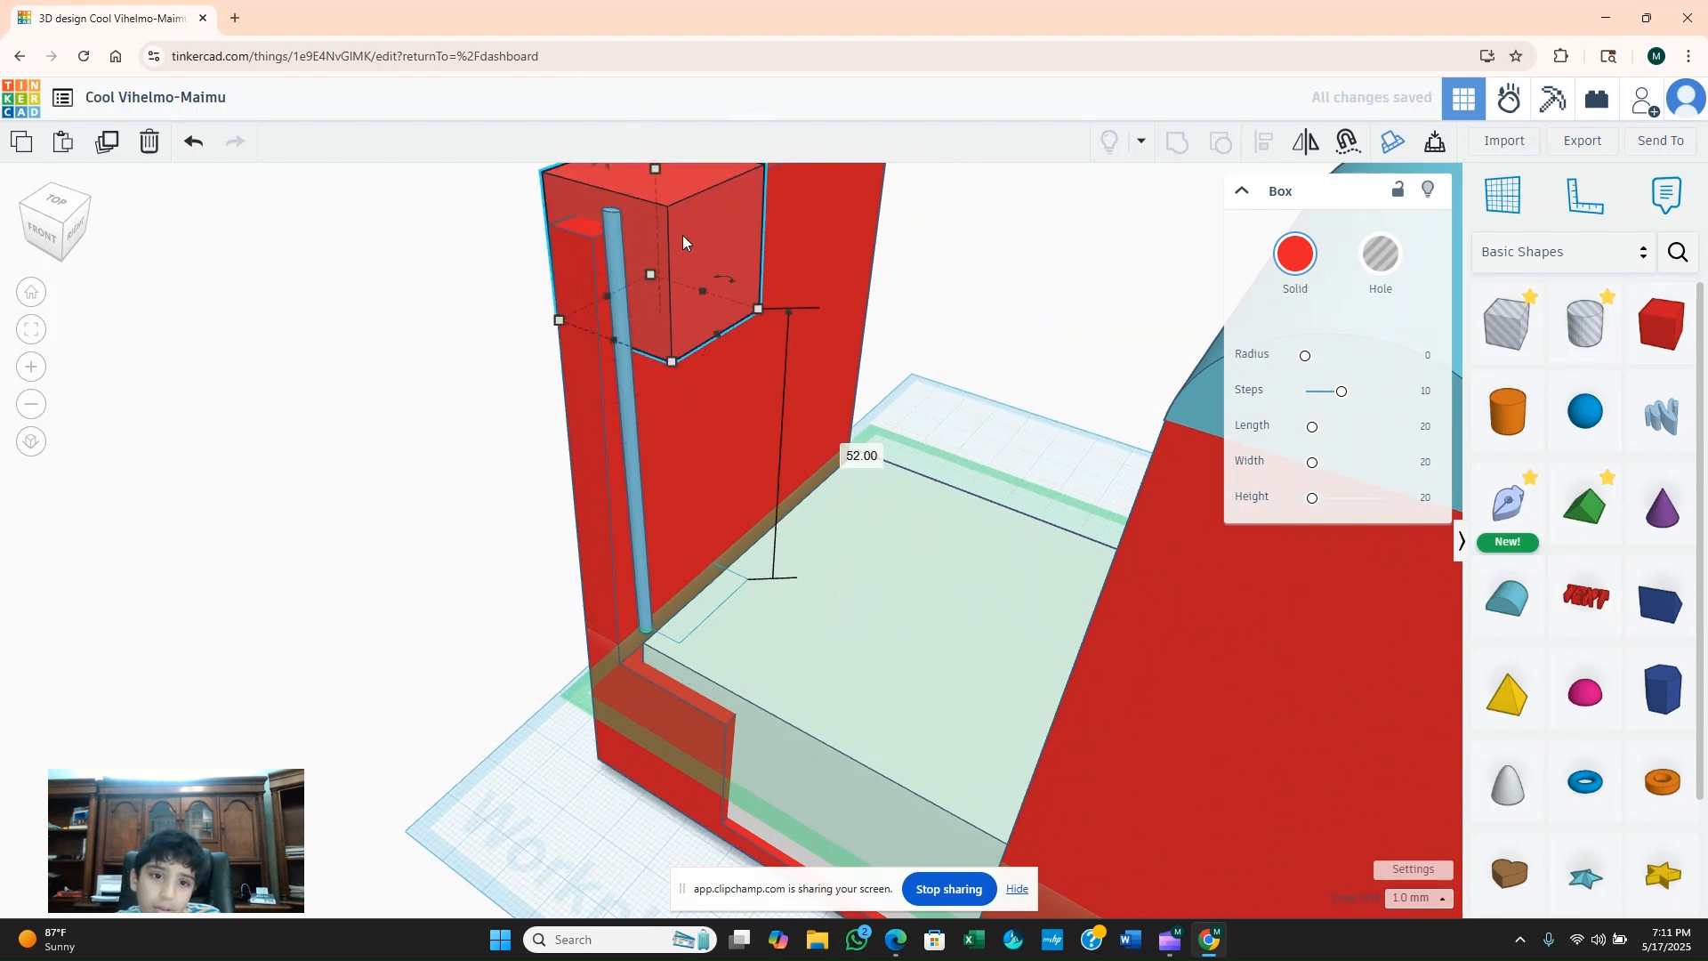
{"action": "left_click_drag", "start_coordinate": [679, 257], "coordinate": [586, 255]}
Narrow the new red box to 3 mm, reduce its height to 3 mm and seat it atop the thin wall's front end.
{"action": "left_click_drag", "start_coordinate": [519, 300], "coordinate": [569, 360]}
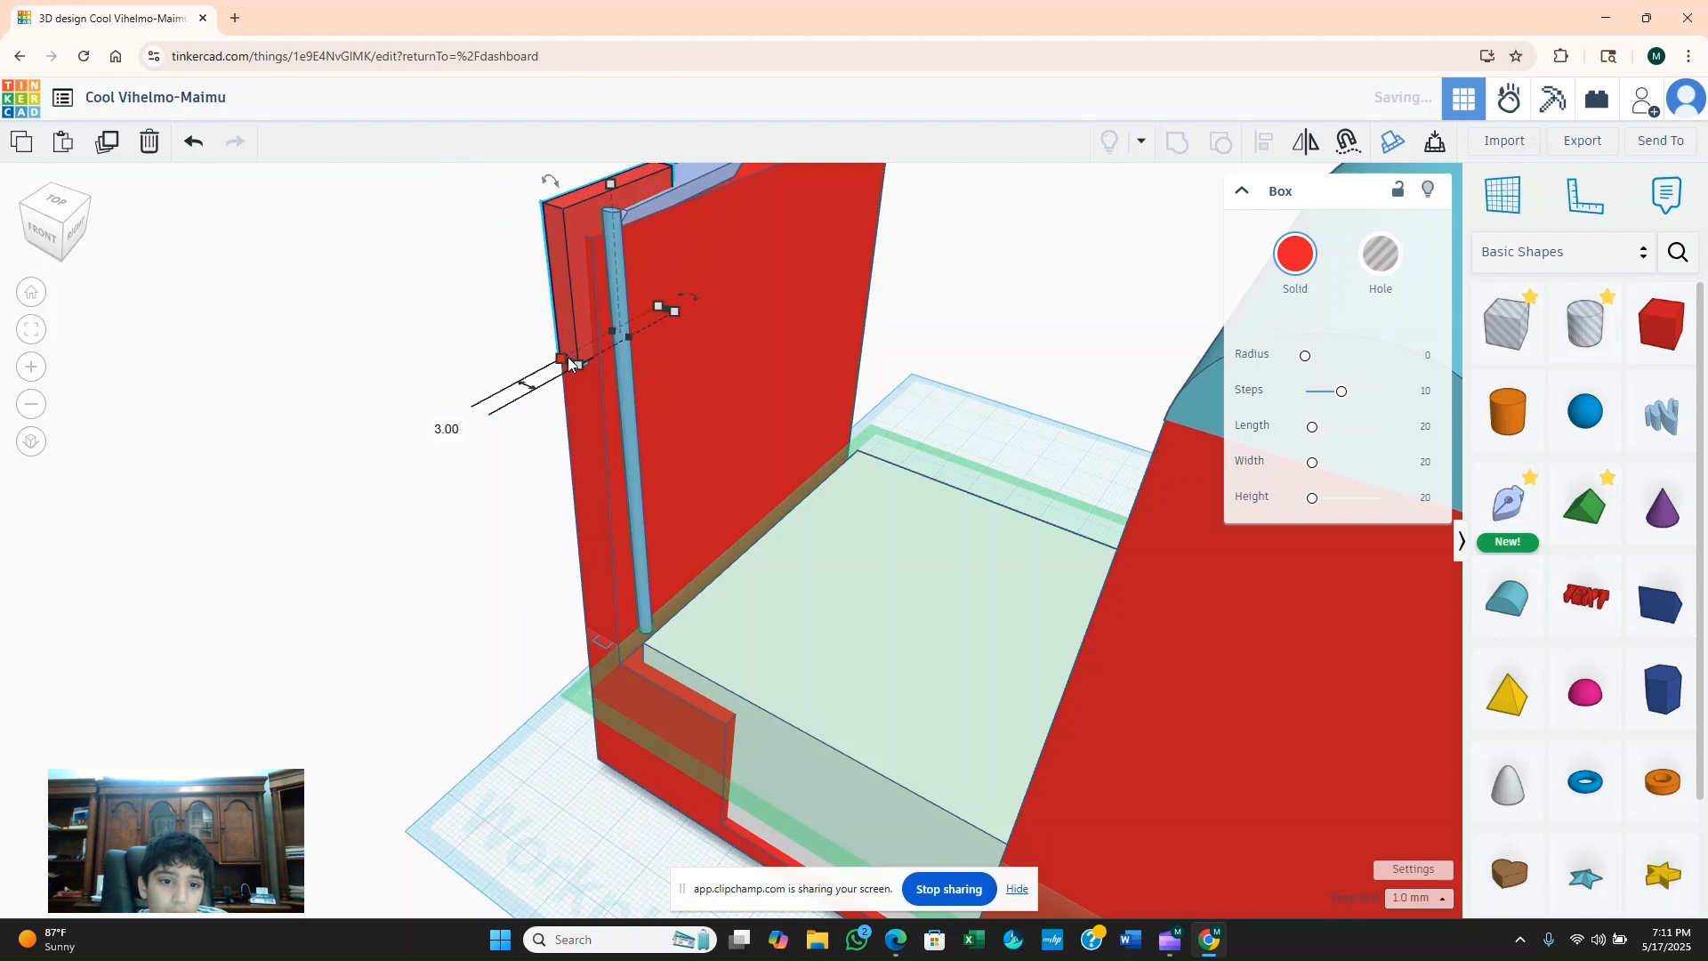
{"action": "right_click_drag", "start_coordinate": [652, 252], "coordinate": [622, 277]}
{"action": "left_click_drag", "start_coordinate": [592, 247], "coordinate": [569, 103]}
{"action": "left_click_drag", "start_coordinate": [654, 287], "coordinate": [573, 312]}
{"action": "left_click_drag", "start_coordinate": [542, 227], "coordinate": [596, 340]}
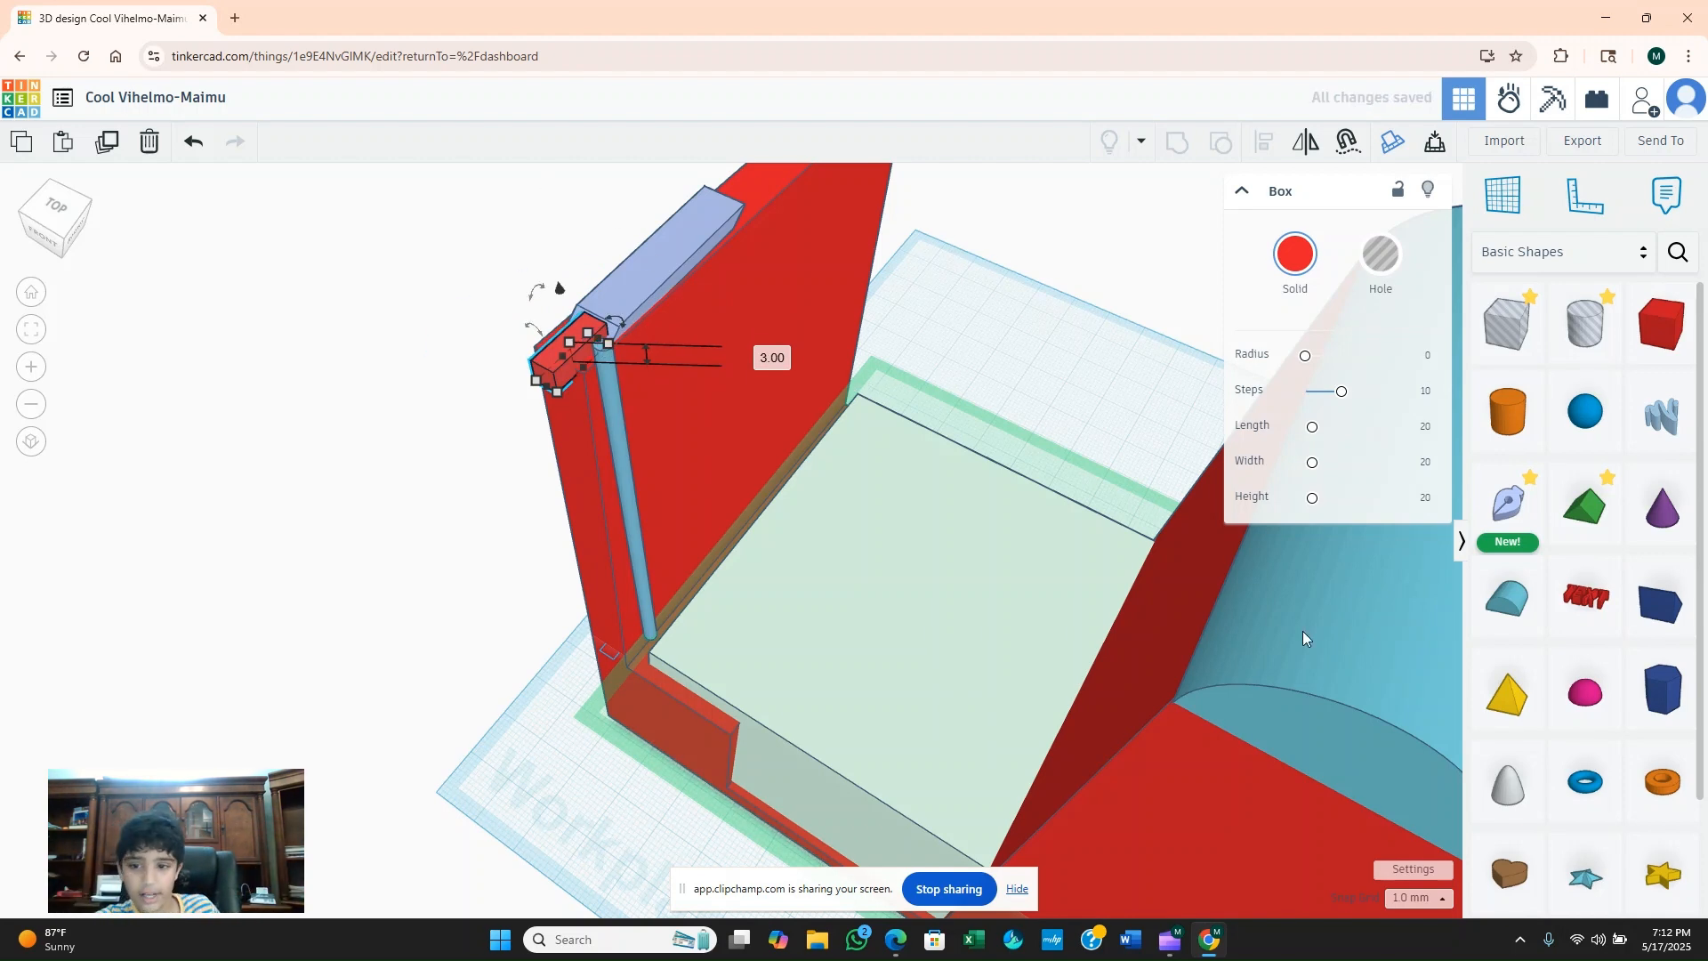
{"action": "left_click", "coordinate": [1036, 380]}
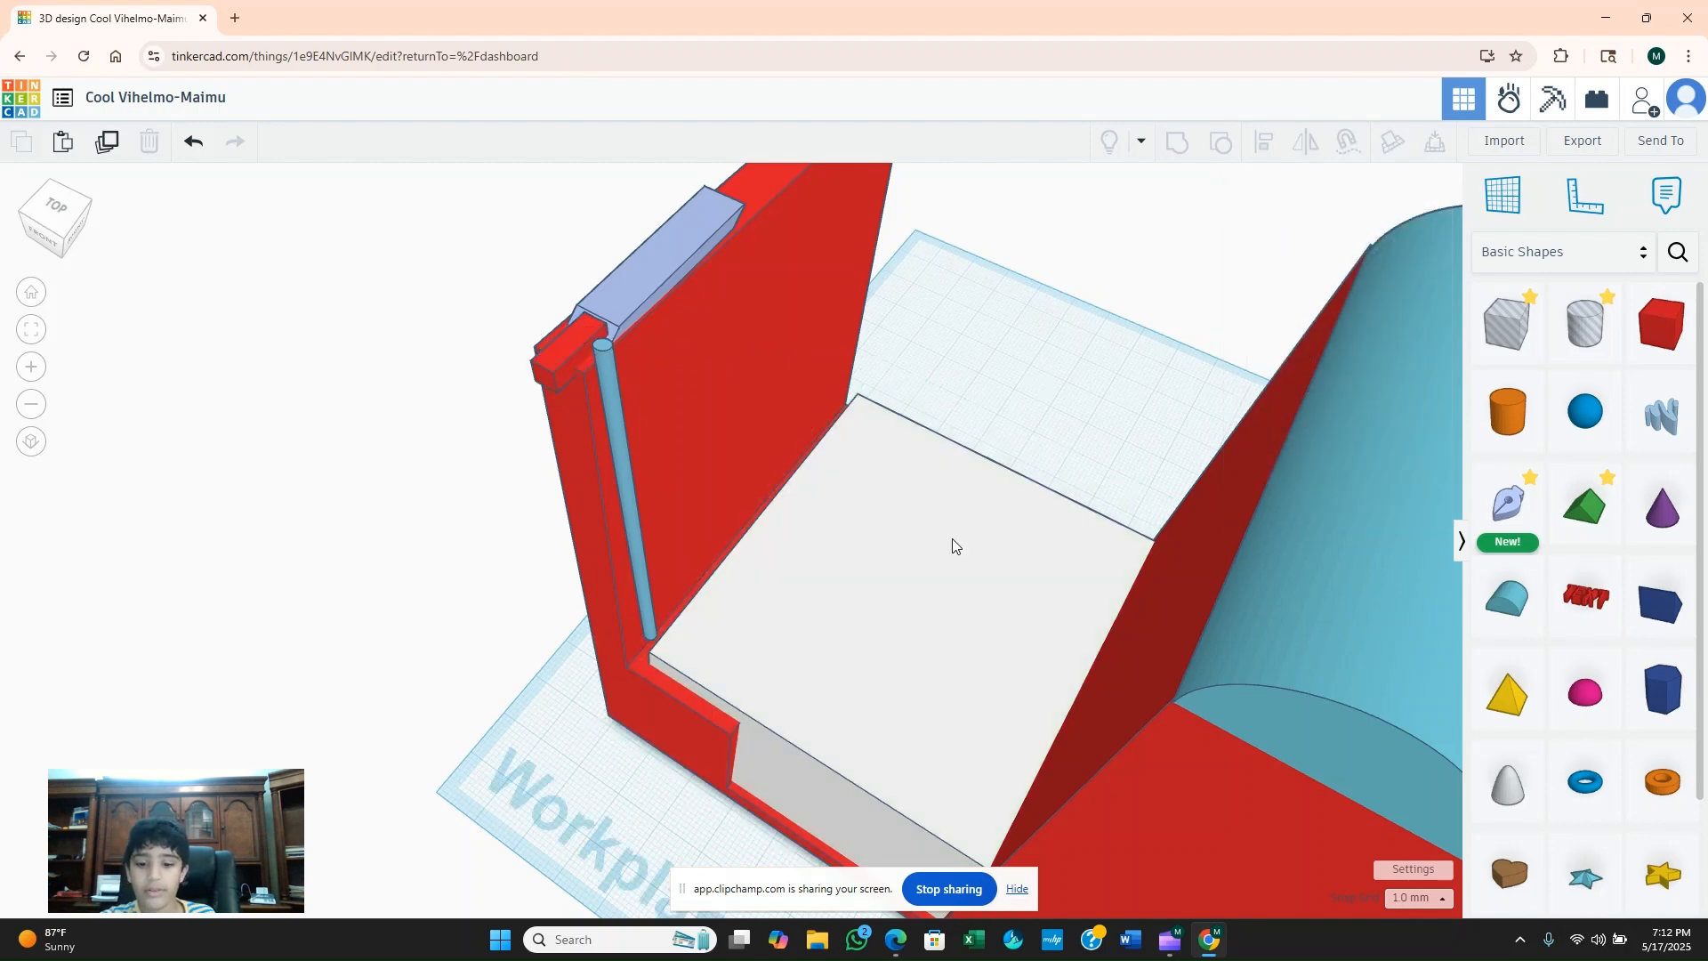
Select all 15 shapes and shift the whole model across the workplane to free space outside the thin red wall.
{"action": "right_click_drag", "start_coordinate": [967, 314], "coordinate": [1463, 274]}
{"action": "left_click", "coordinate": [1083, 583]}
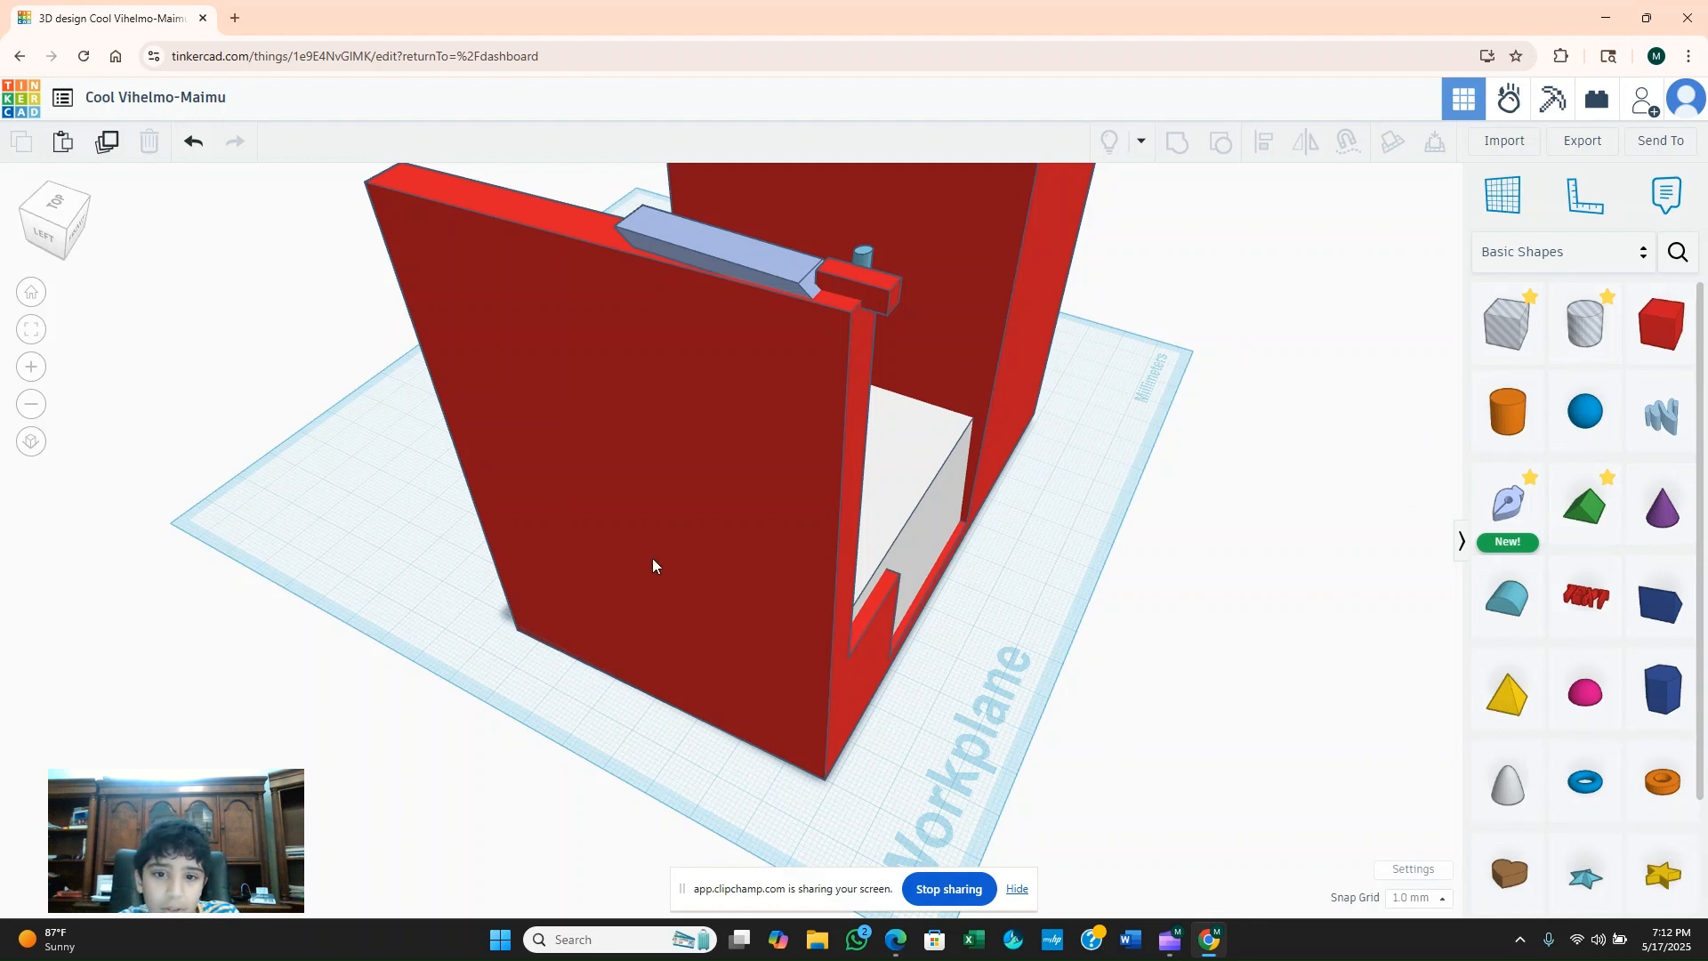
{"action": "scroll", "coordinate": [605, 543], "scroll_direction": "down", "scroll_amount": 6}
{"action": "left_click_drag", "start_coordinate": [617, 180], "coordinate": [1092, 622]}
{"action": "right_click_drag", "start_coordinate": [888, 511], "coordinate": [526, 523]}
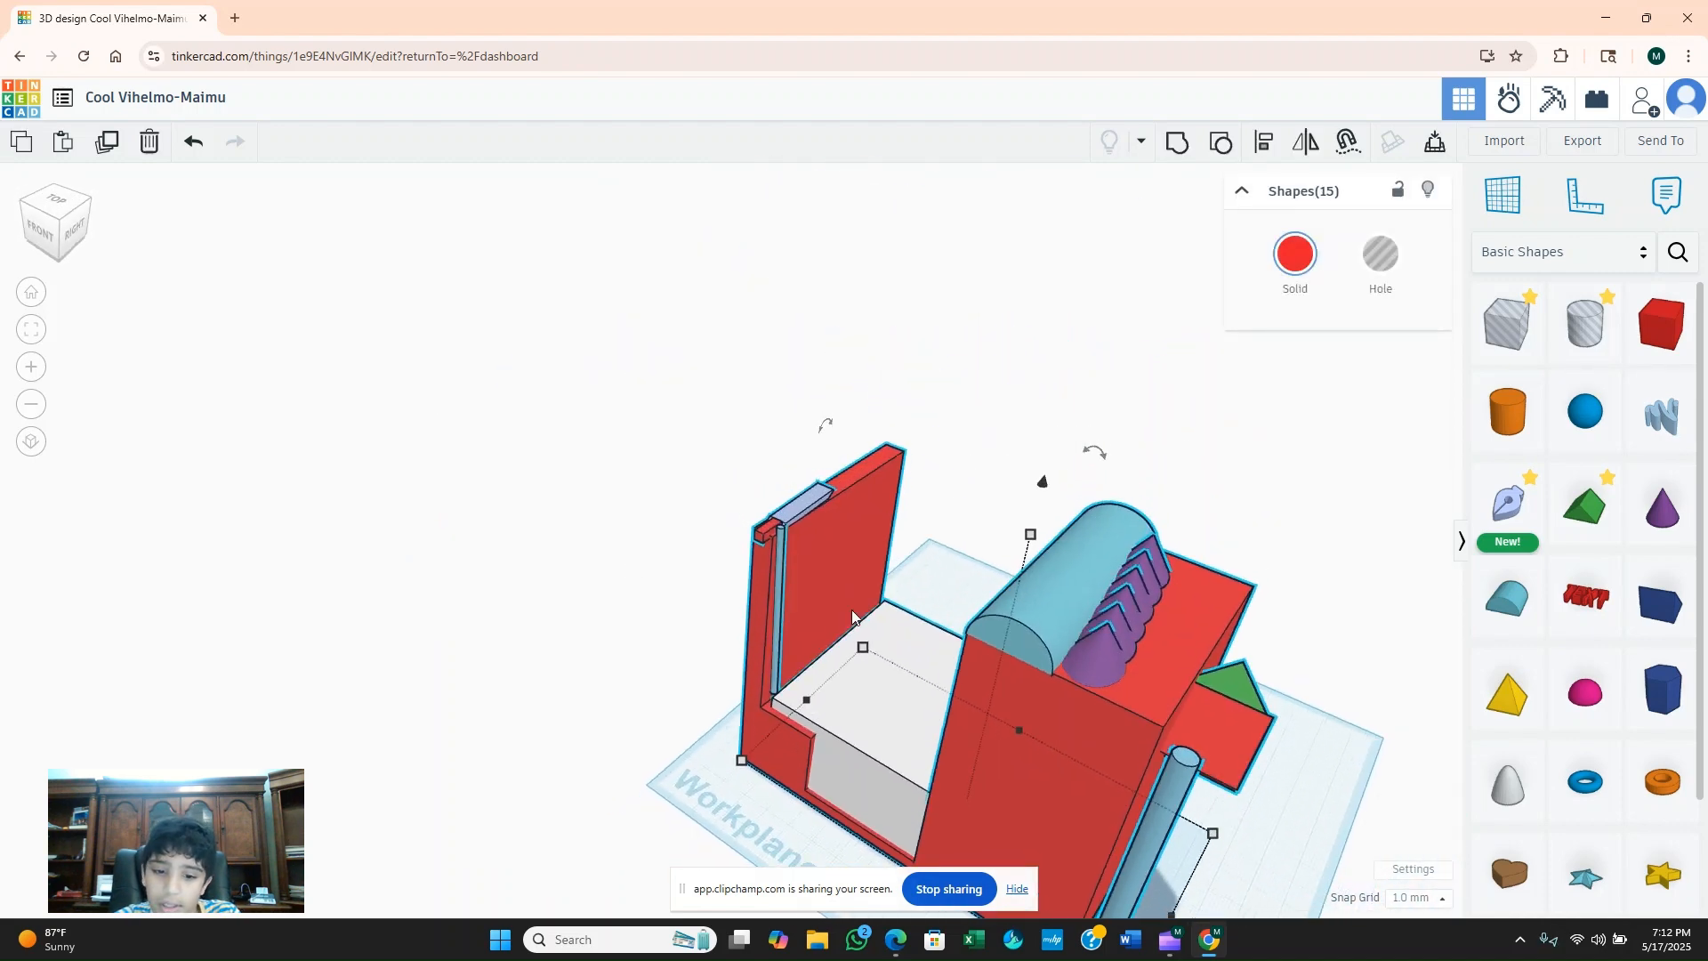
{"action": "left_click_drag", "start_coordinate": [825, 578], "coordinate": [1017, 665]}
{"action": "scroll", "coordinate": [1016, 665], "scroll_direction": "down", "scroll_amount": 2}
{"action": "mouse_move", "coordinate": [1020, 667]}
{"action": "right_mouse_down"}
{"action": "mouse_move", "coordinate": [1105, 726]}
{"action": "mouse_move", "coordinate": [1054, 670]}
{"action": "right_mouse_up"}
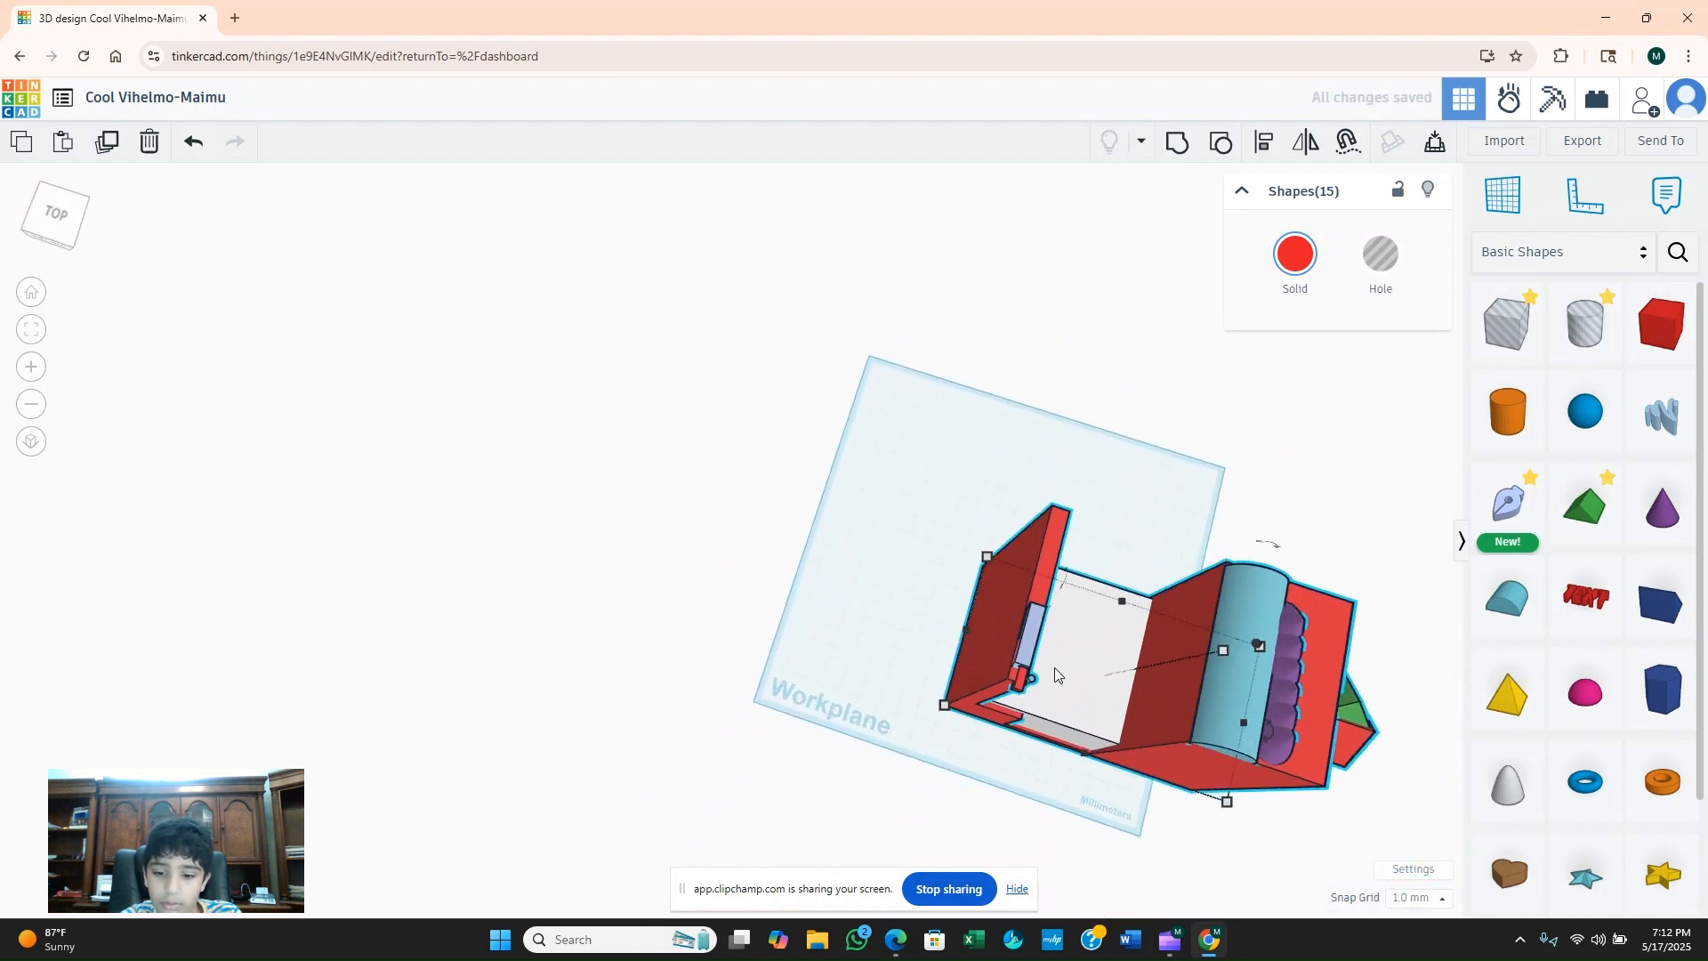
{"action": "left_click", "coordinate": [934, 477]}
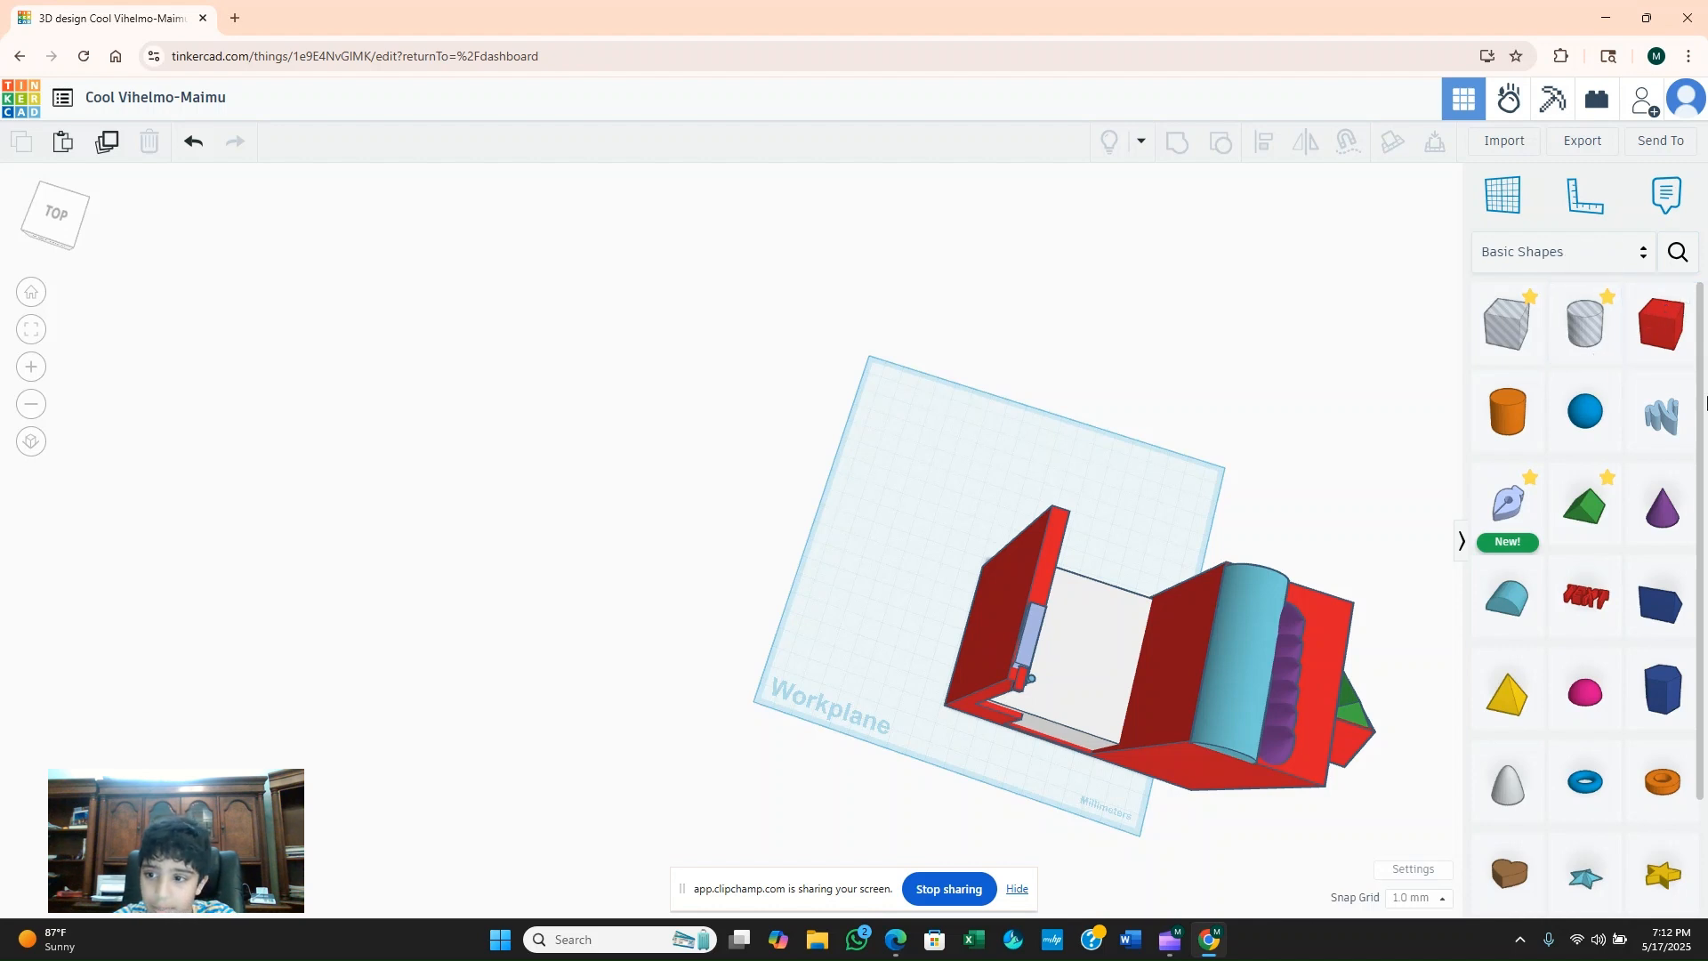
{"action": "scroll", "coordinate": [1201, 640], "scroll_direction": "up", "scroll_amount": 5}
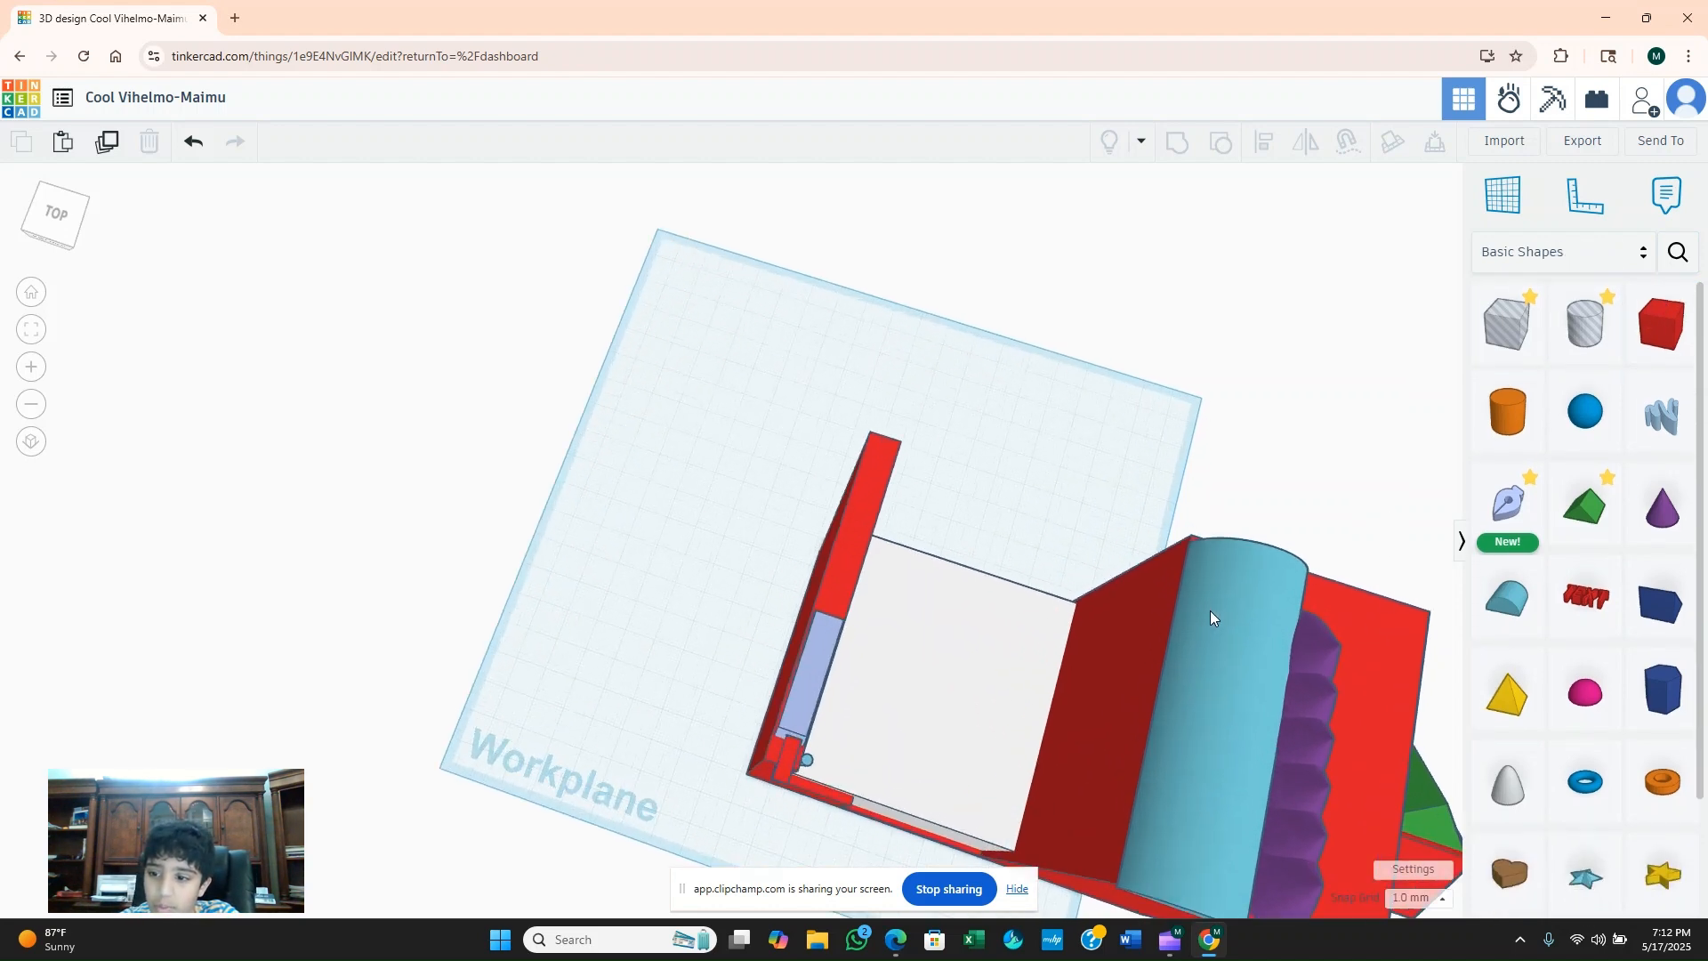
Sketch a closed, nearly rectangular outline about 47 by 29 mm on the workplane outside the thin red wall.
{"action": "right_click_drag", "start_coordinate": [658, 429], "coordinate": [1552, 353]}
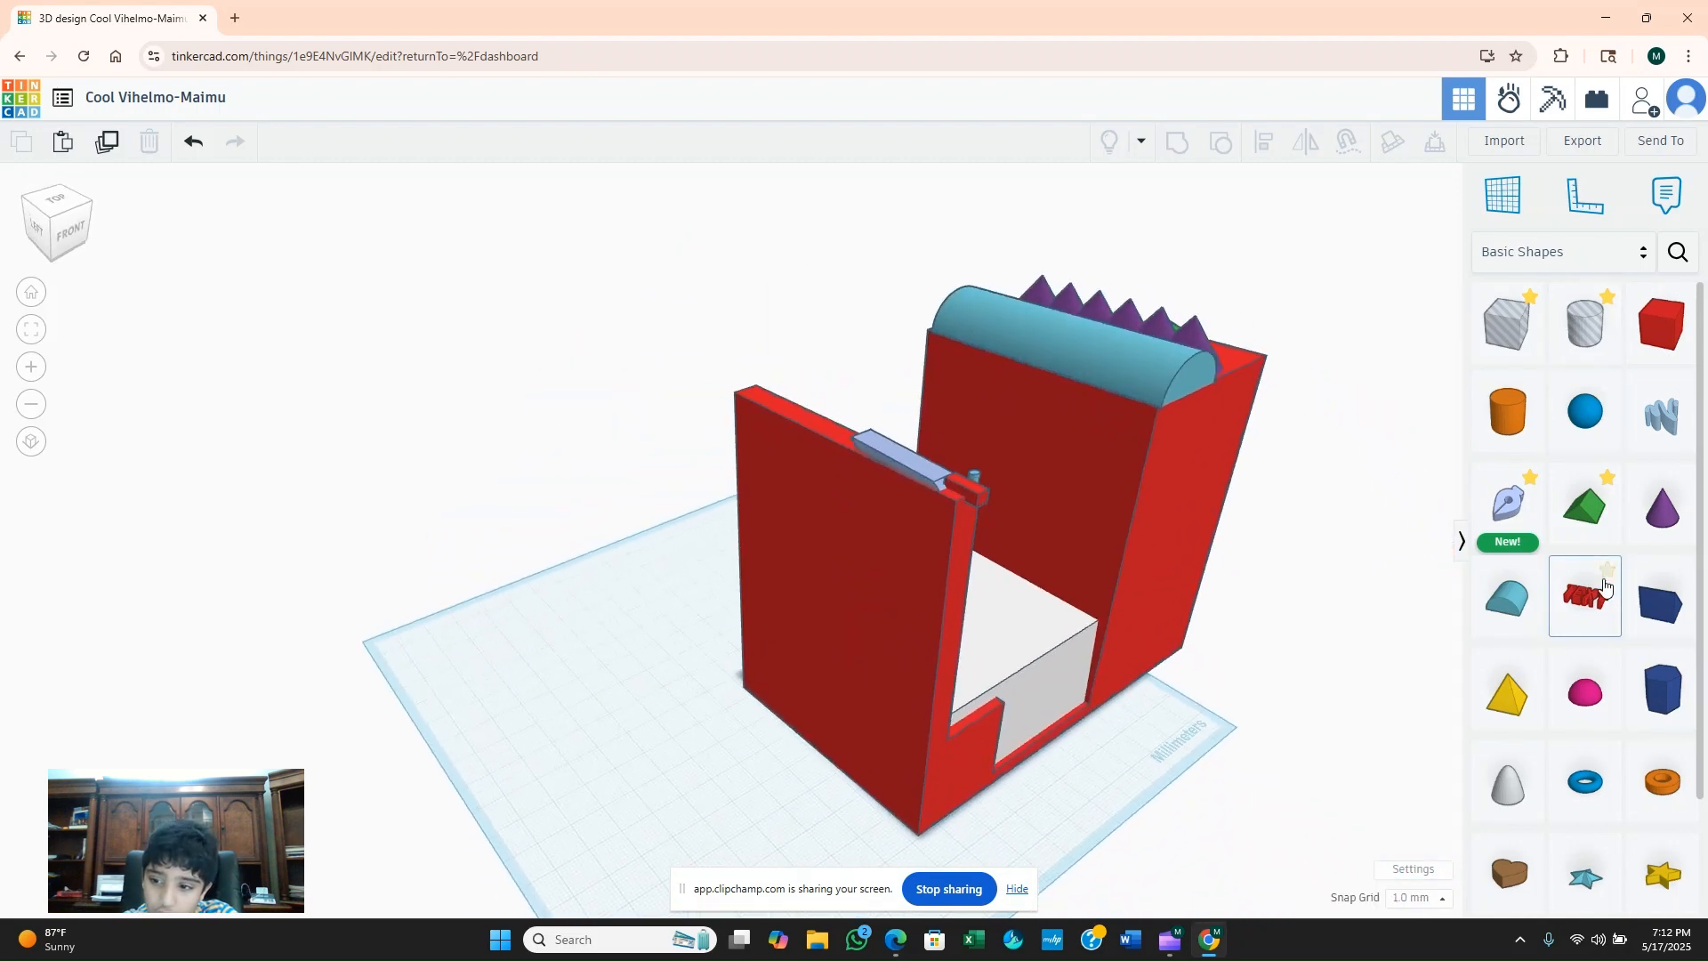
{"action": "left_click", "coordinate": [1508, 508]}
{"action": "left_click", "coordinate": [599, 623]}
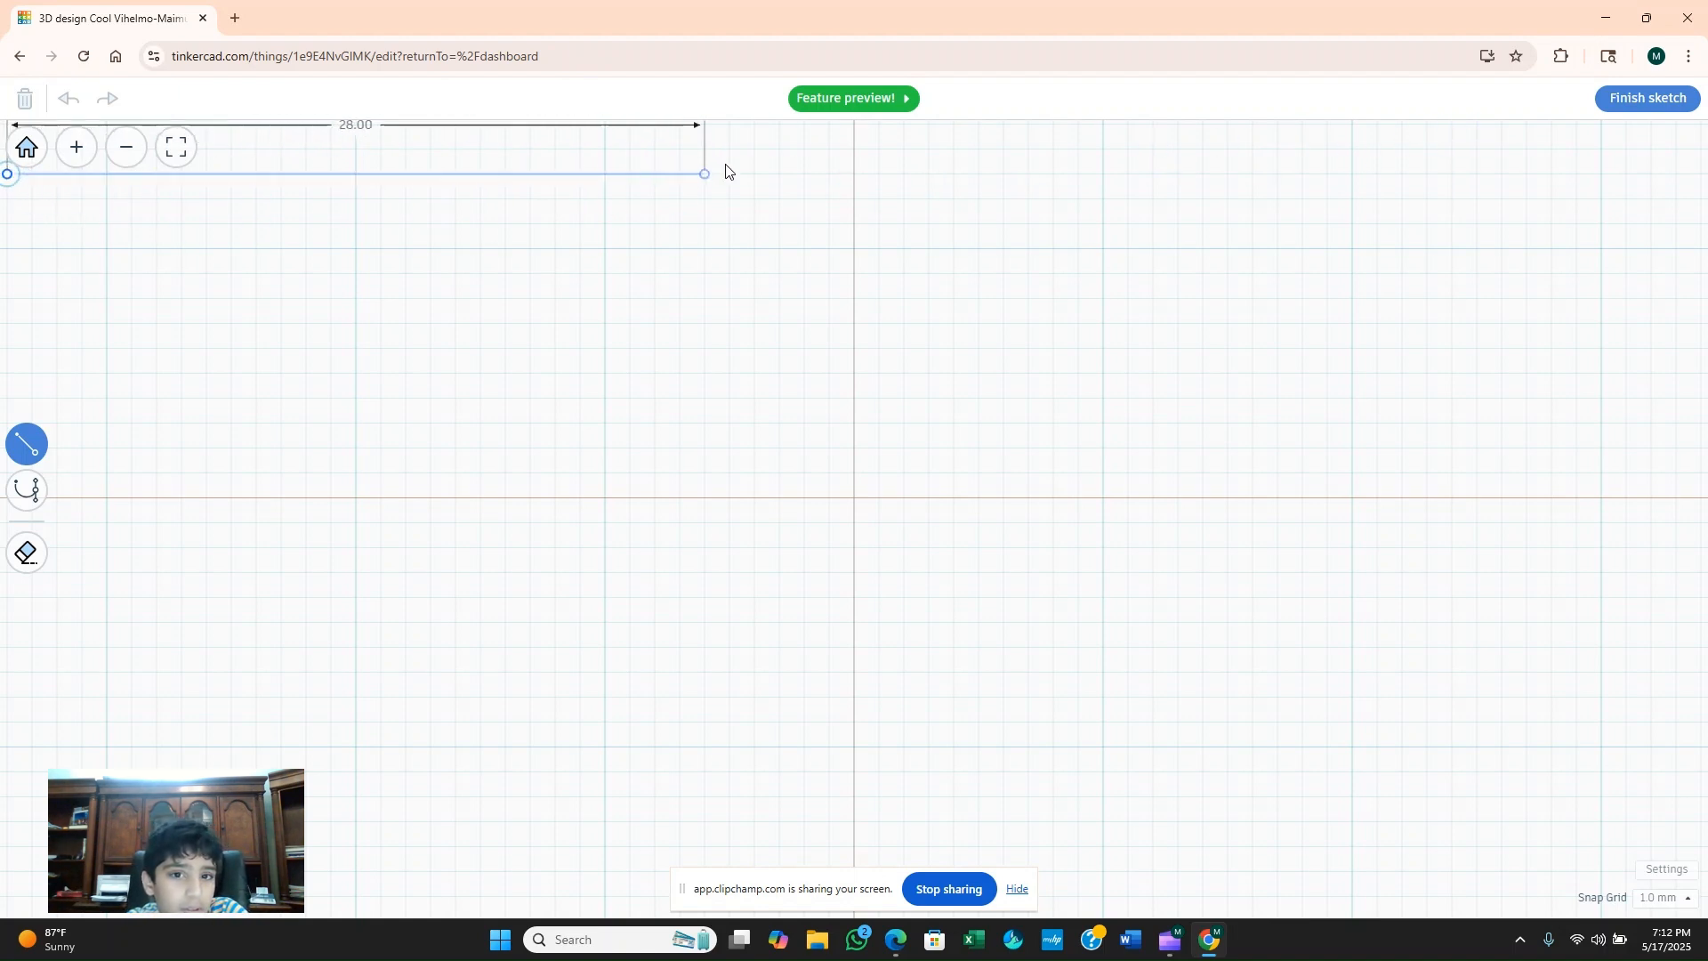
{"action": "left_click", "coordinate": [1145, 181]}
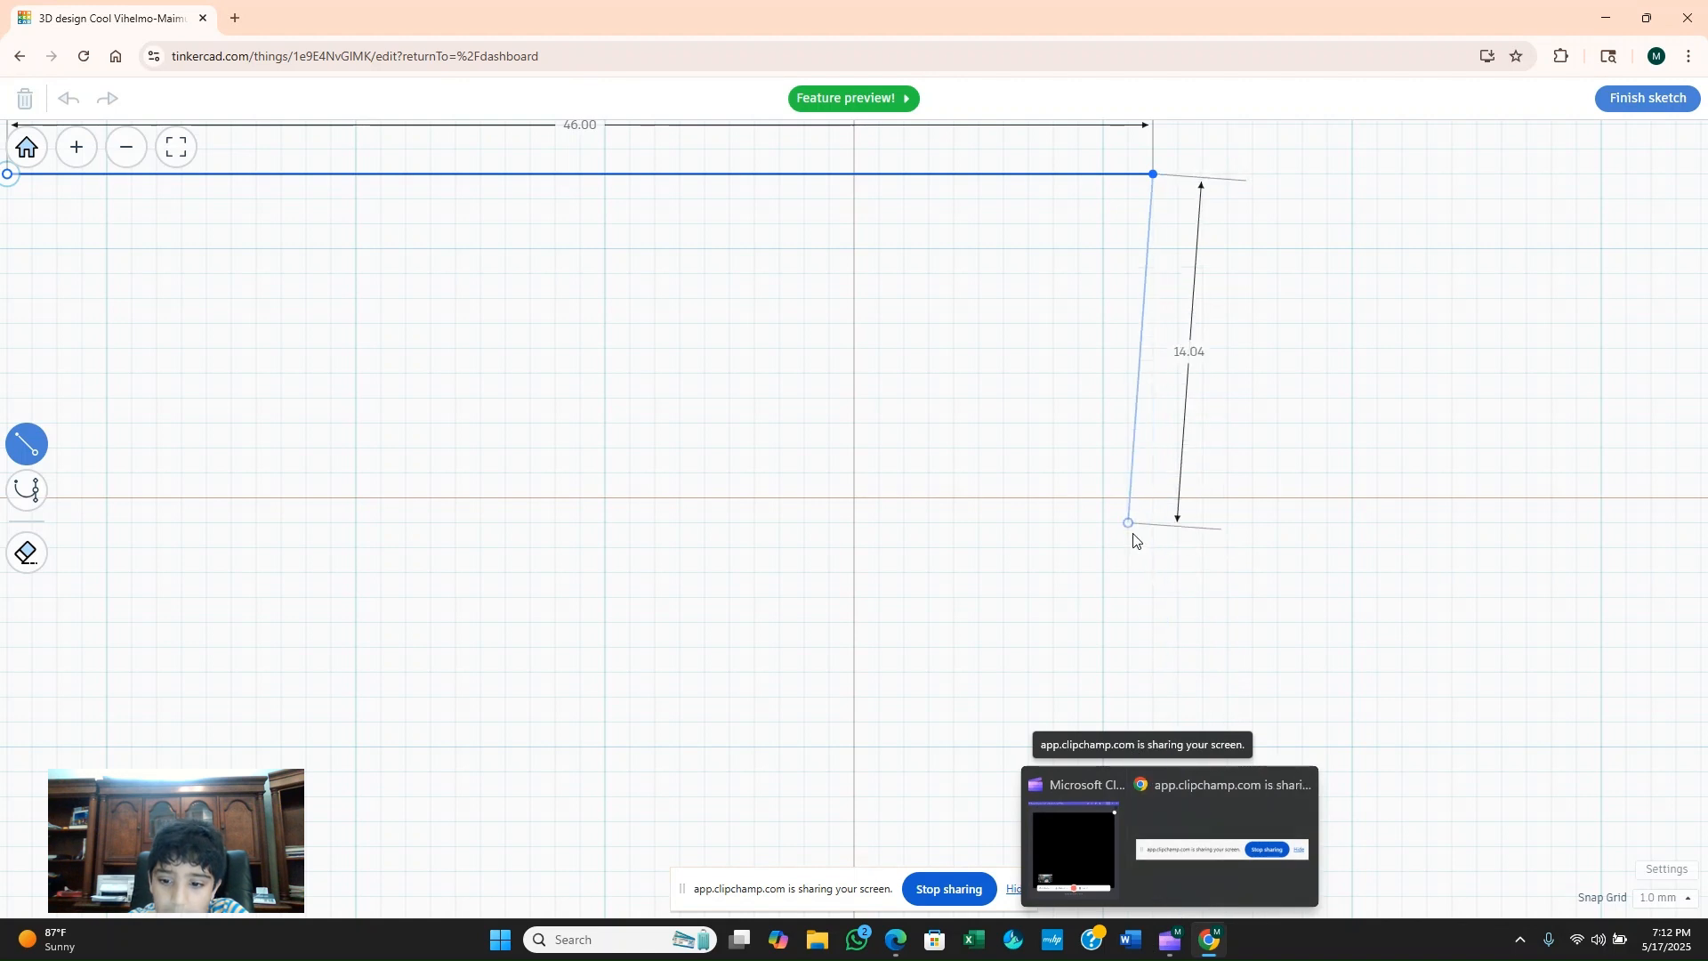
{"action": "left_click", "coordinate": [1176, 892]}
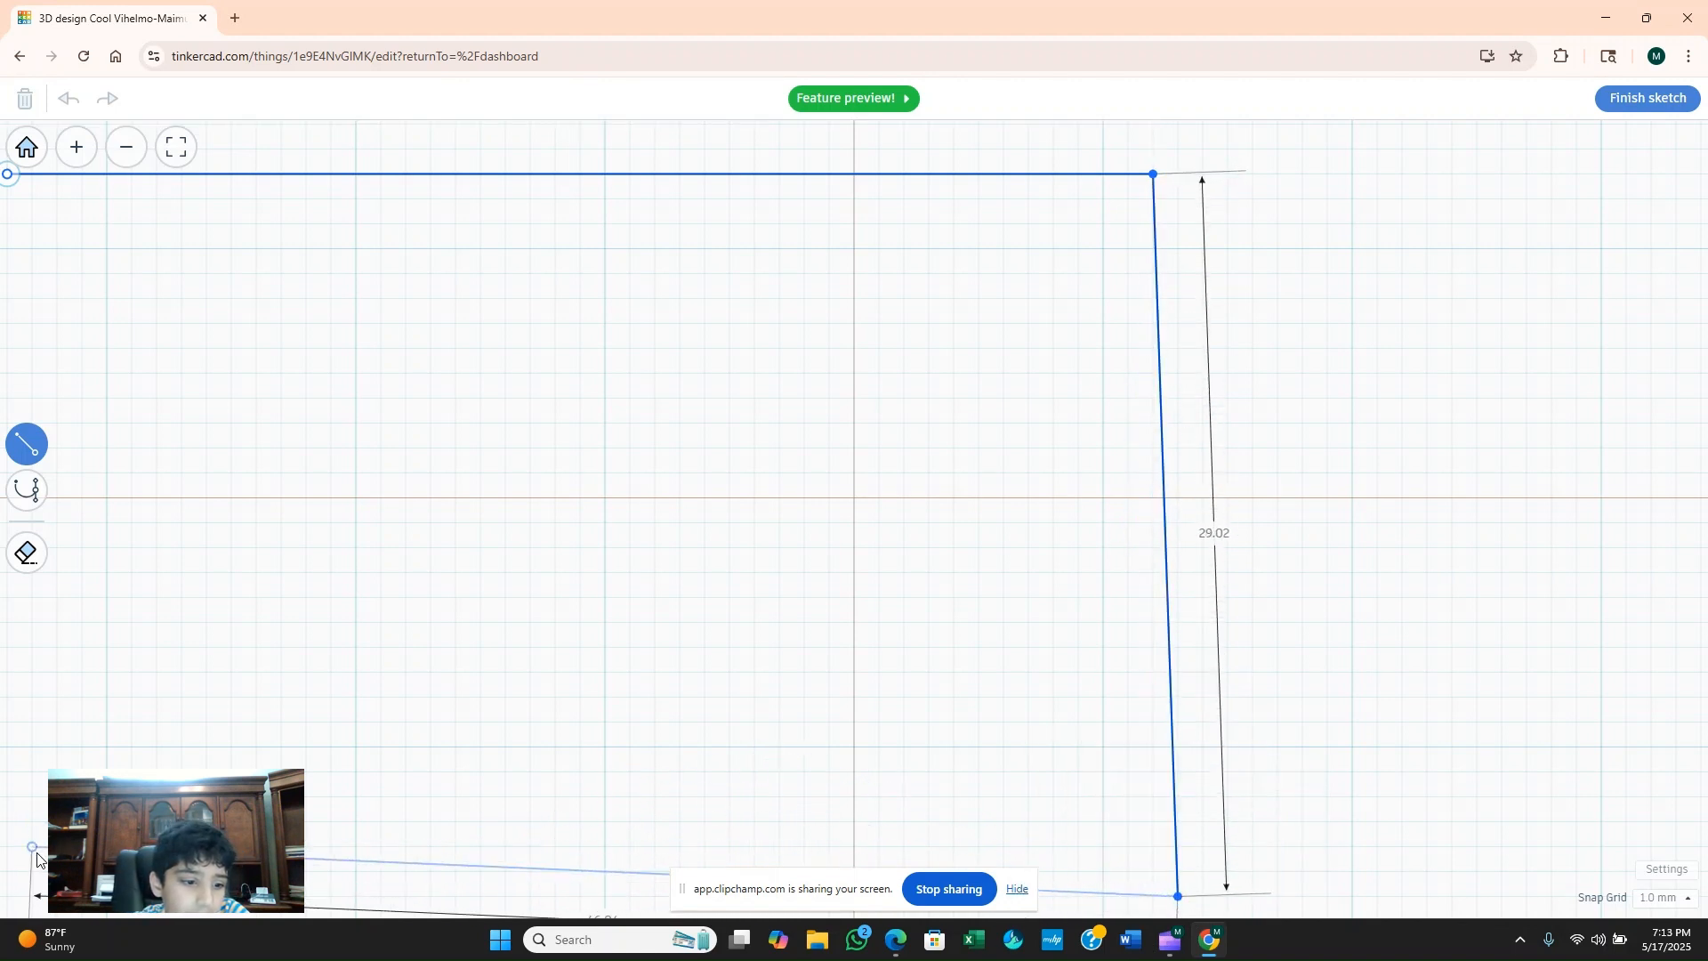
{"action": "left_click", "coordinate": [32, 896]}
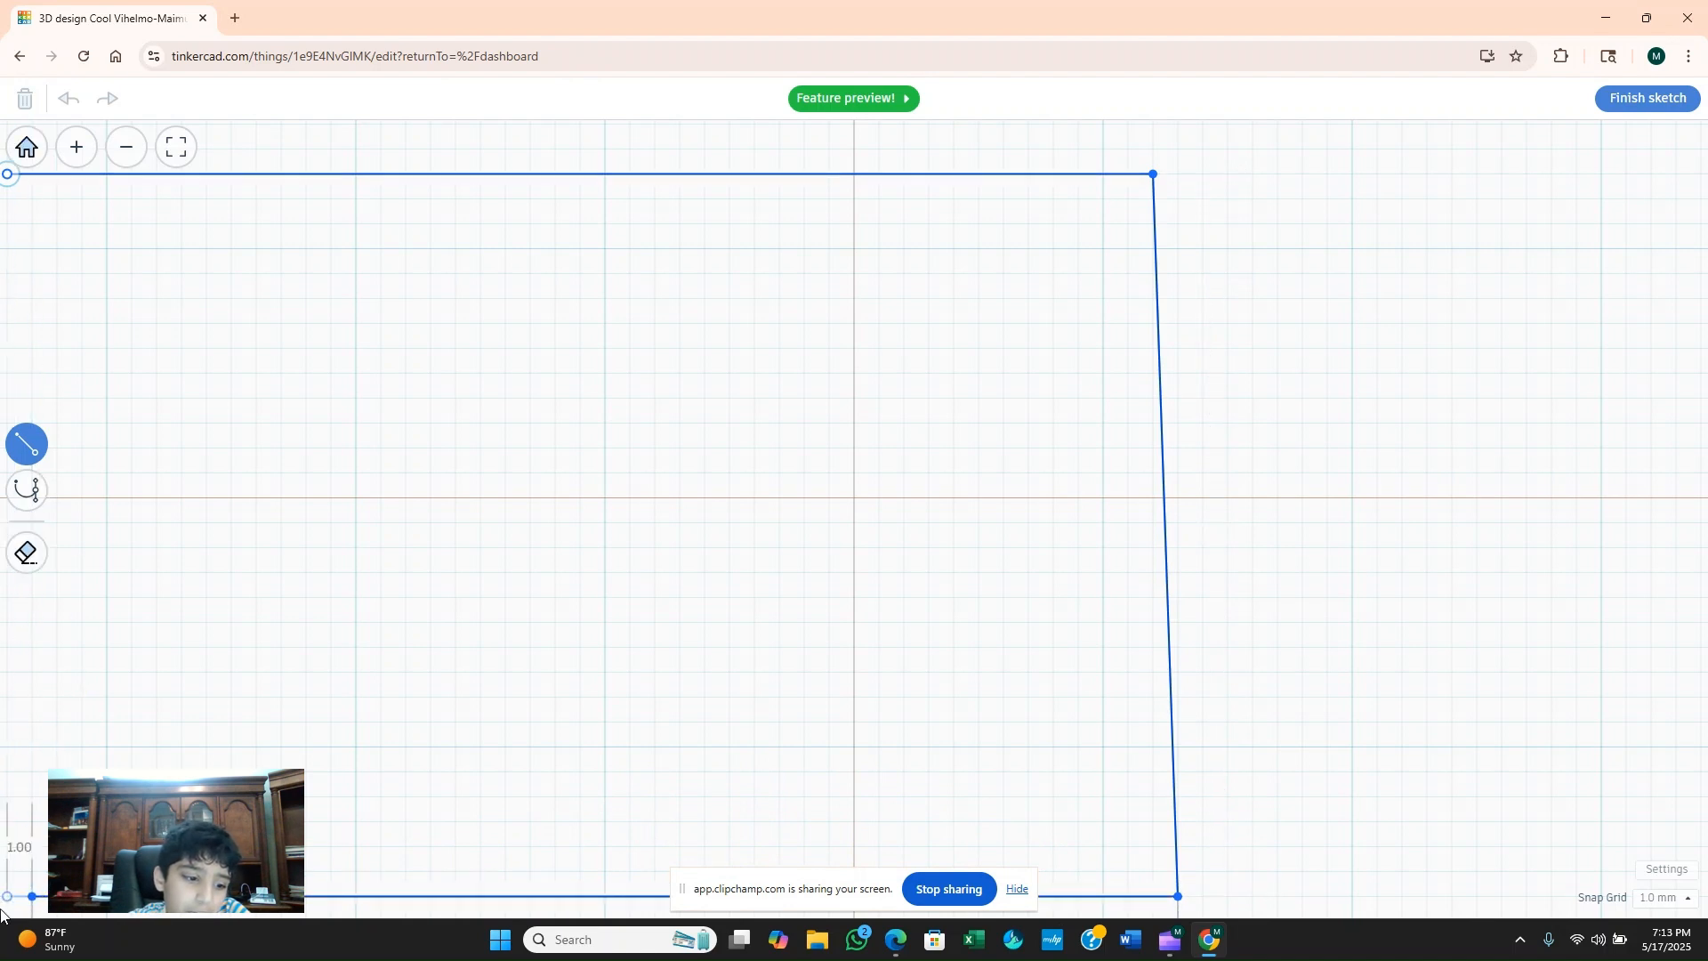
{"action": "left_click", "coordinate": [7, 896]}
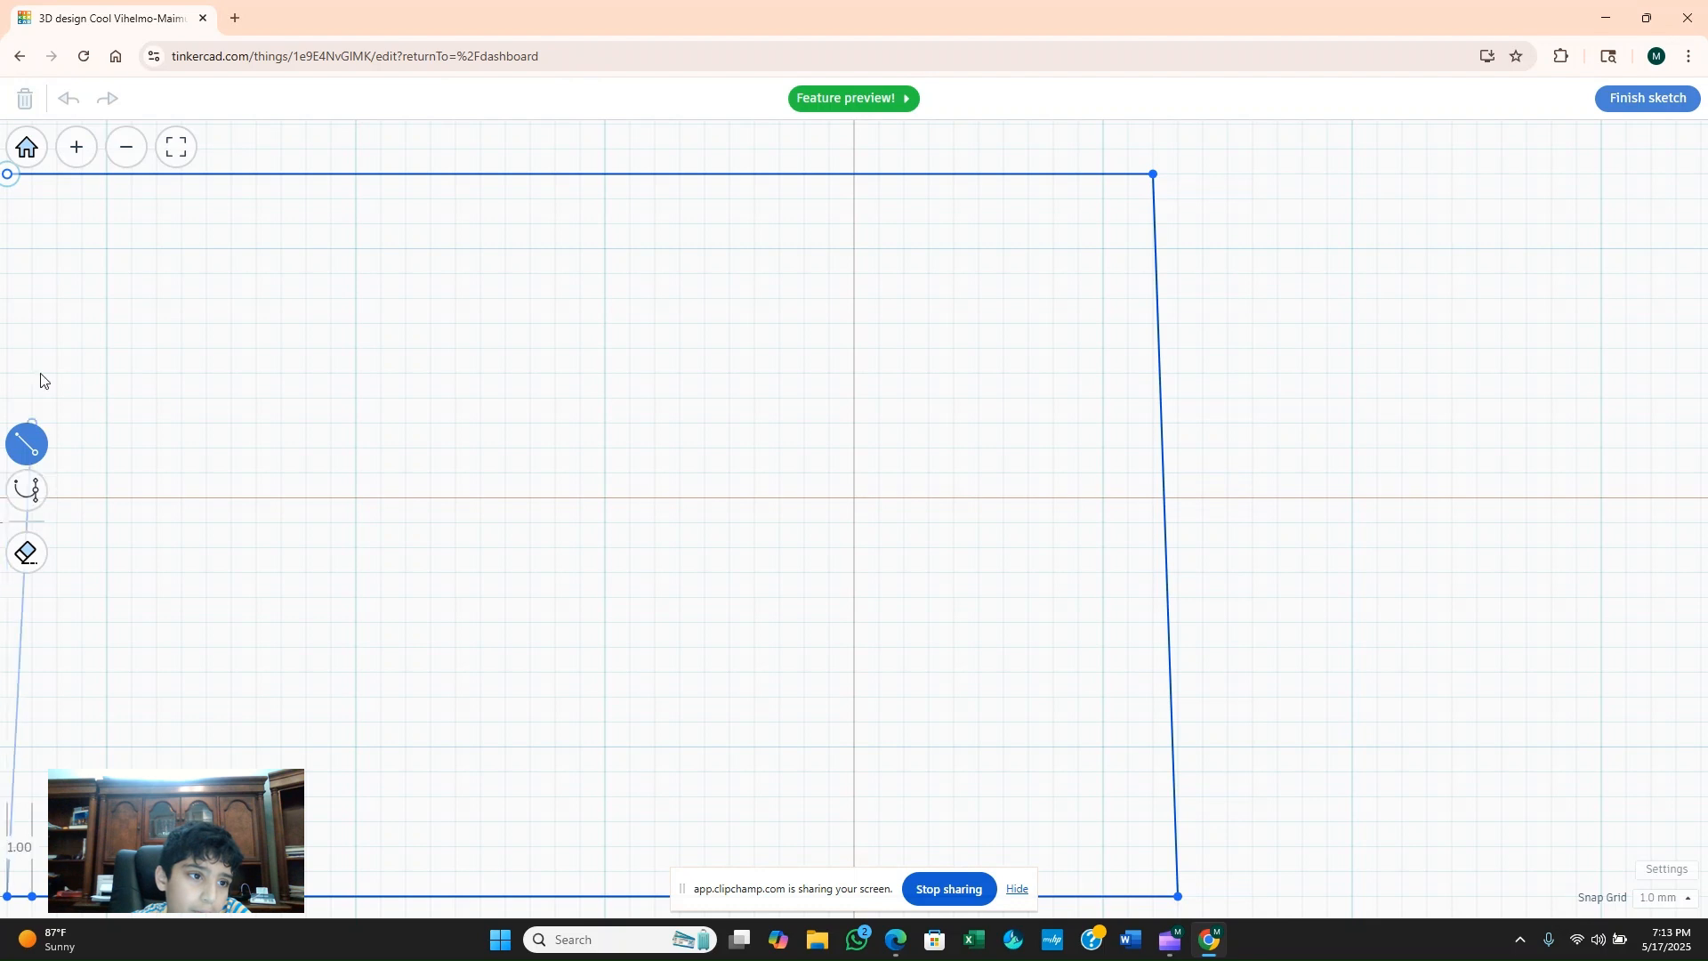
{"action": "left_click", "coordinate": [4, 177]}
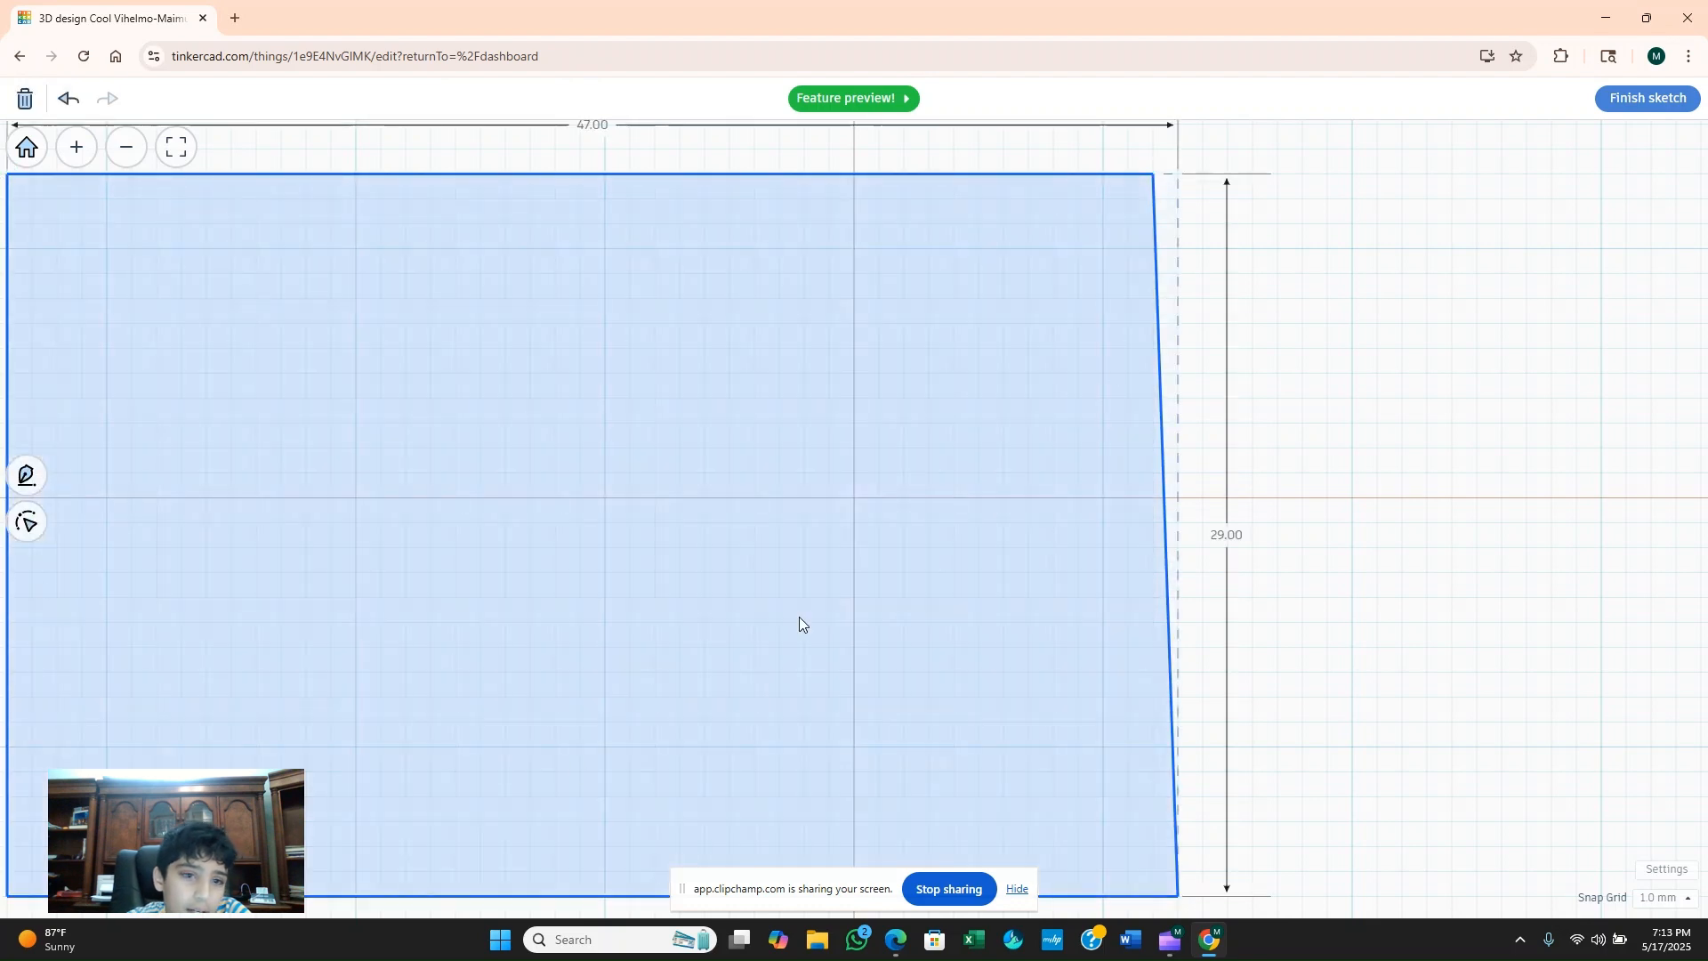
{"action": "left_click", "coordinate": [1615, 96]}
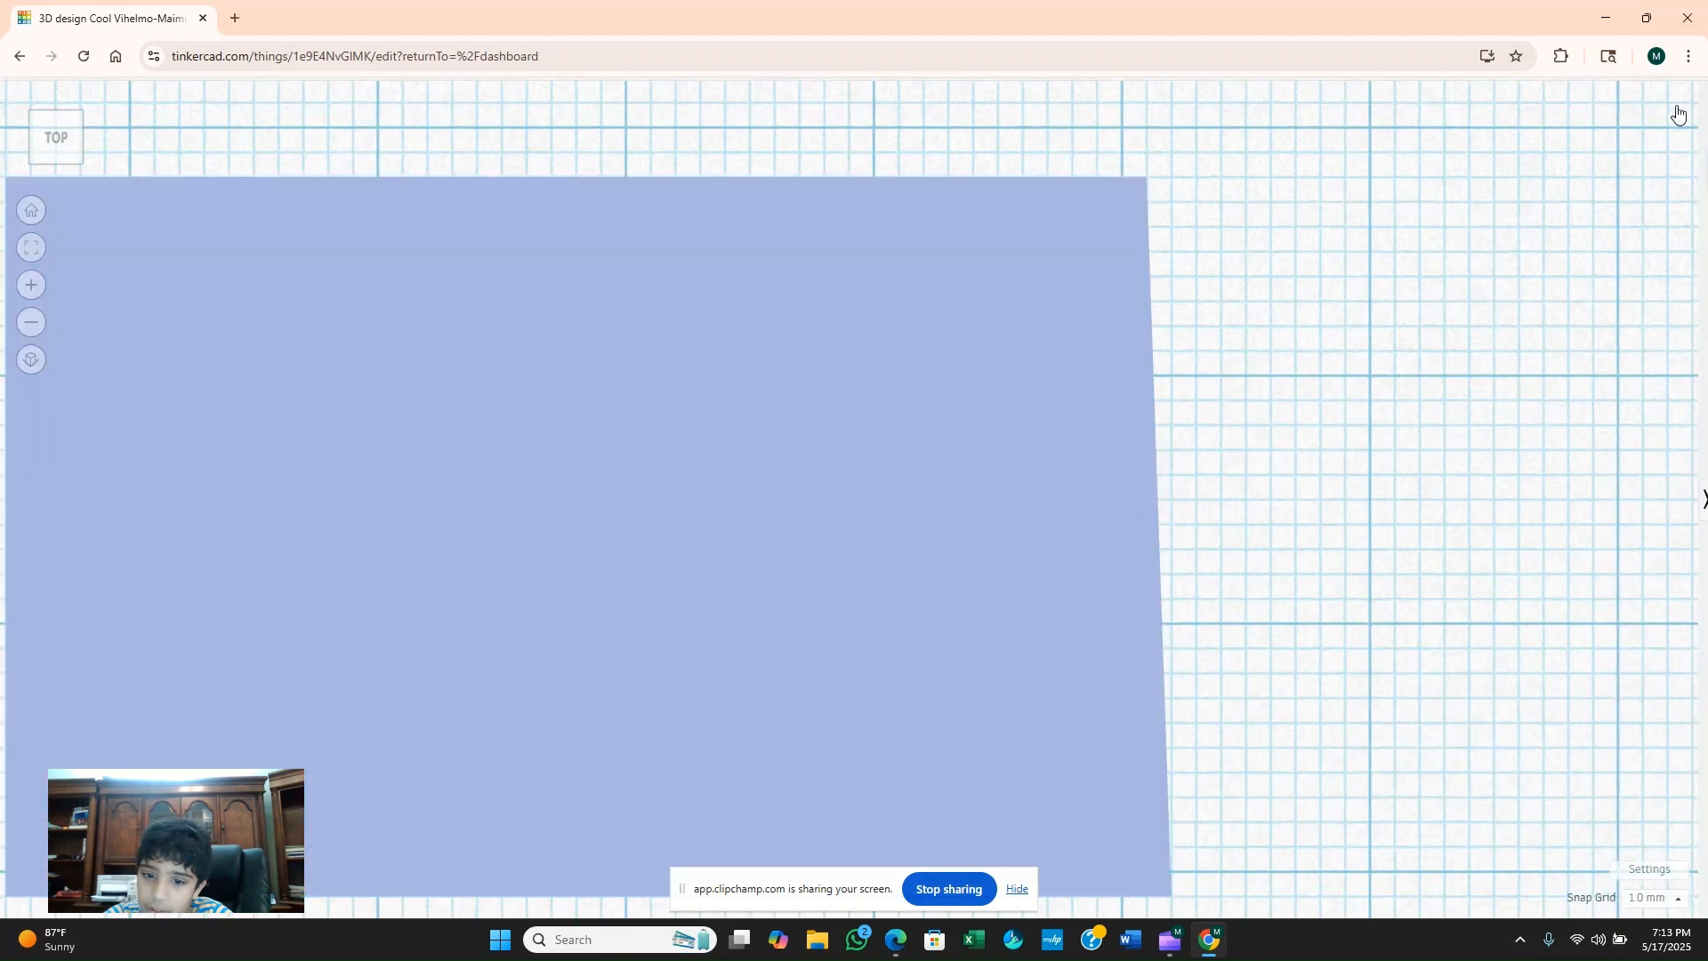
Stretch the sketched slab along the thin wall's outer face to its front end and extend it farther outward from the wall.
{"action": "mouse_move", "coordinate": [597, 614]}
{"action": "left_mouse_down"}
{"action": "mouse_move", "coordinate": [629, 705]}
{"action": "mouse_move", "coordinate": [777, 831]}
{"action": "mouse_move", "coordinate": [792, 824]}
{"action": "mouse_move", "coordinate": [798, 799]}
{"action": "mouse_move", "coordinate": [698, 682]}
{"action": "mouse_move", "coordinate": [708, 708]}
{"action": "left_mouse_up"}
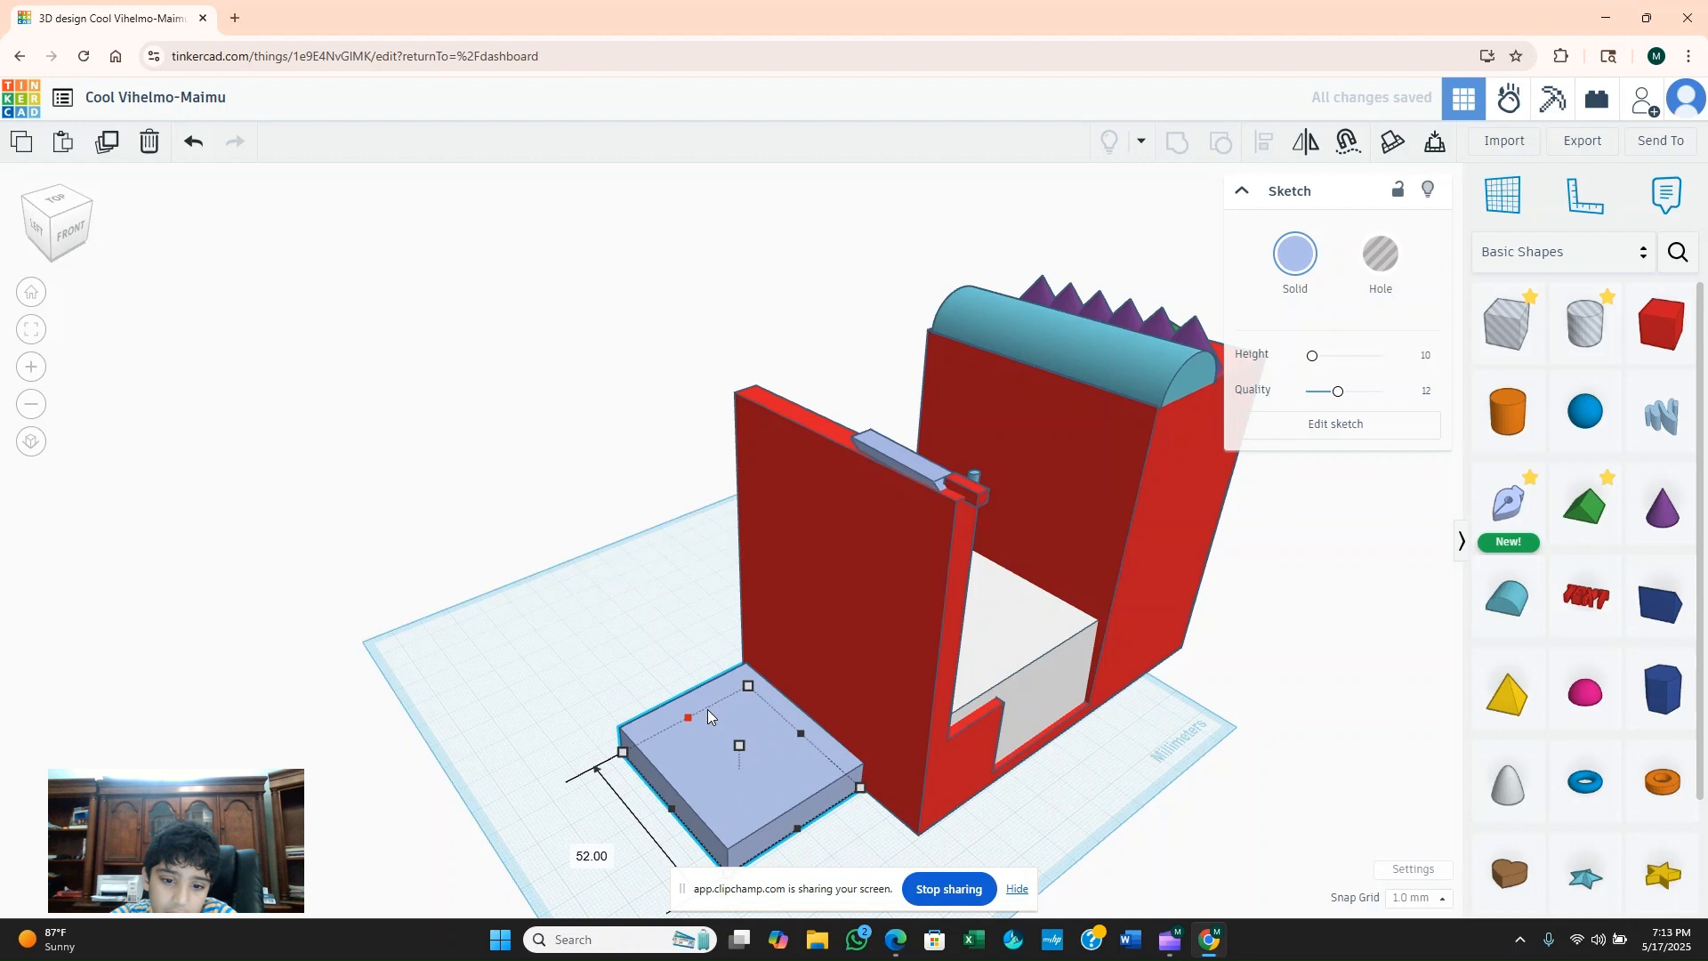
{"action": "left_click_drag", "start_coordinate": [801, 838], "coordinate": [851, 876]}
{"action": "left_click_drag", "start_coordinate": [763, 770], "coordinate": [762, 771]}
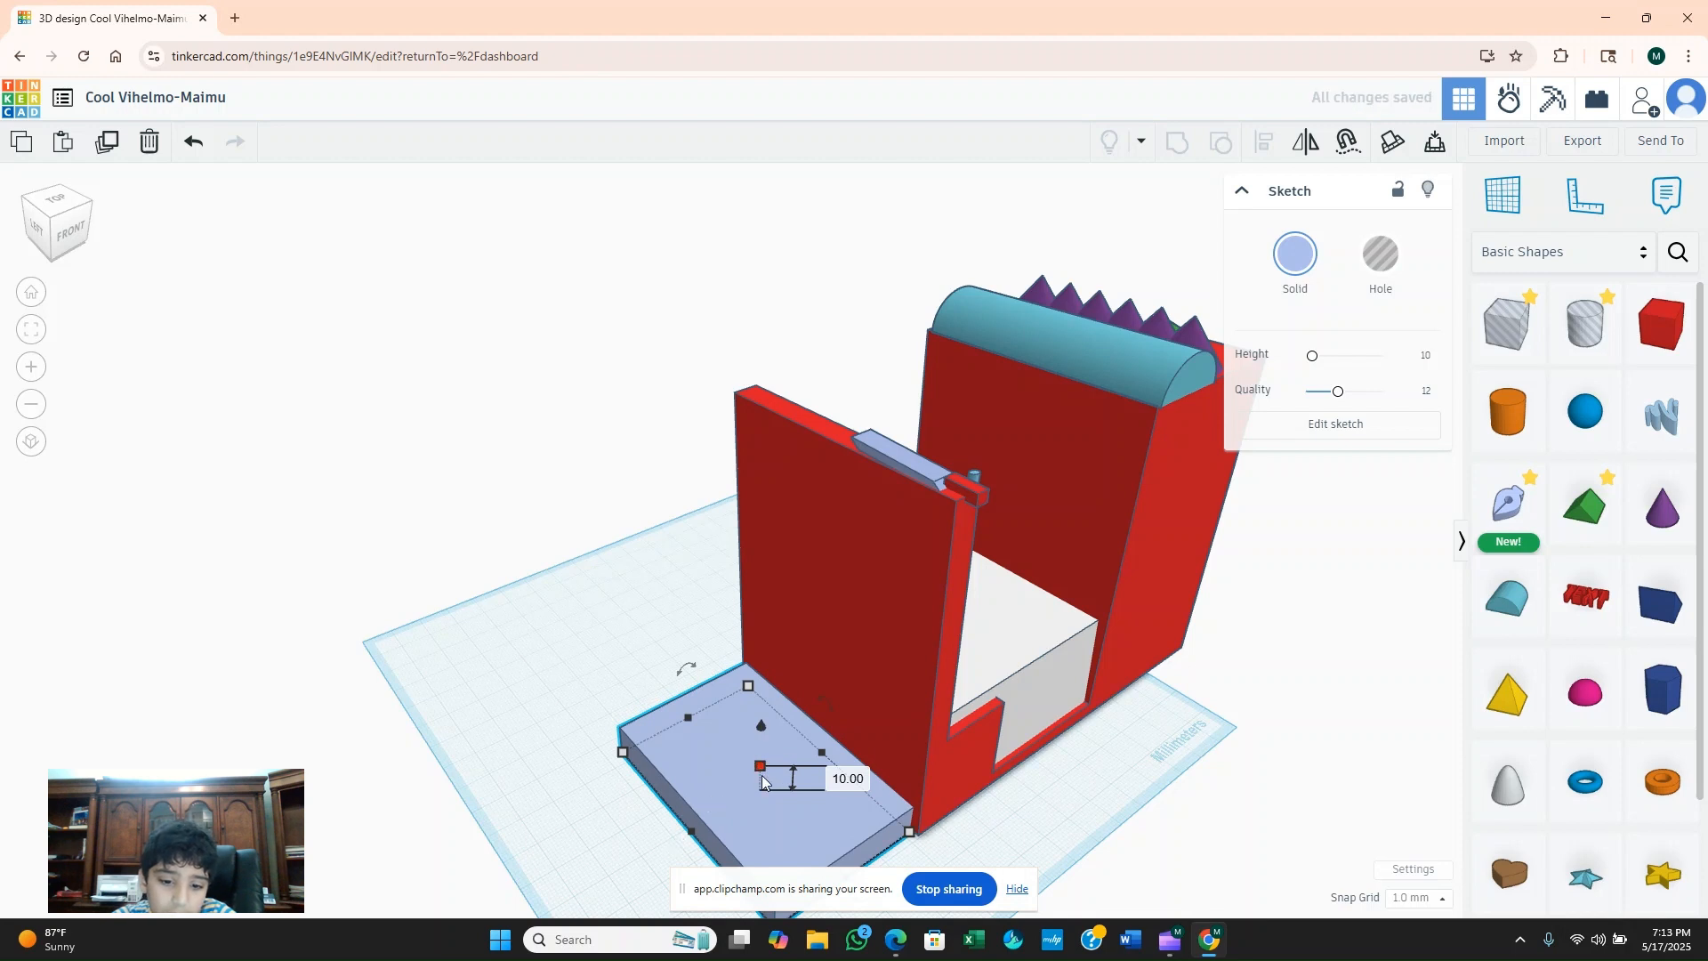
{"action": "left_click_drag", "start_coordinate": [692, 831], "coordinate": [540, 914]}
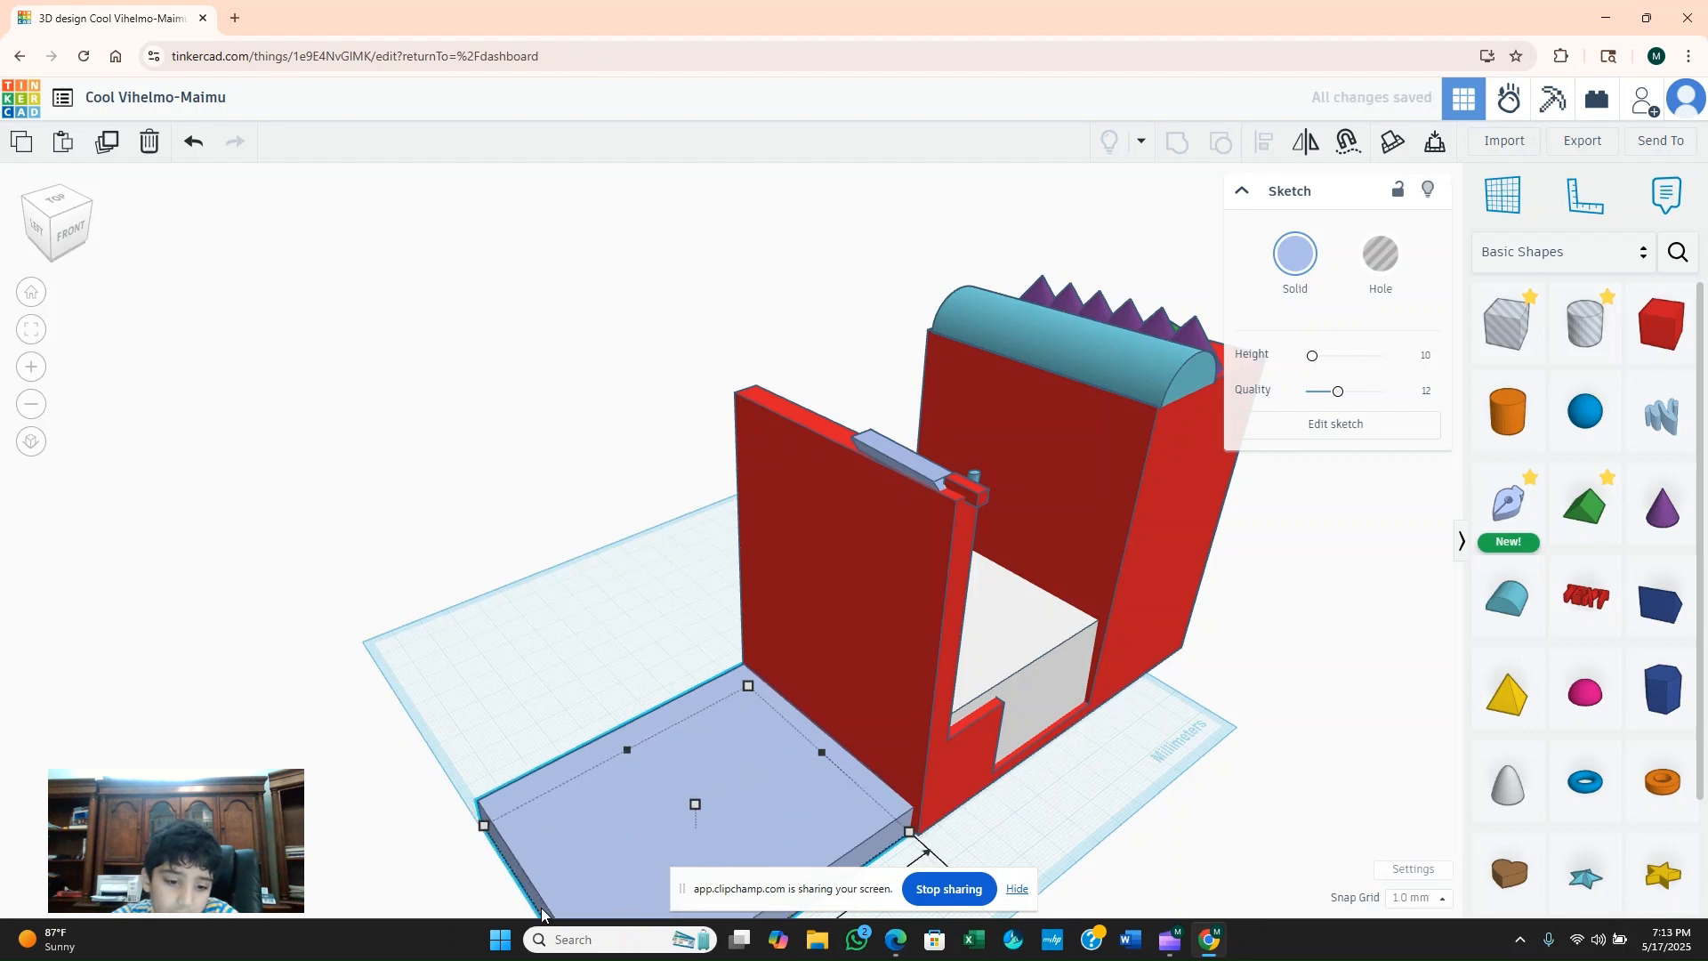
Try several preset colours on the slab outside the thin wall and make it white.
{"action": "left_click", "coordinate": [1286, 245]}
{"action": "left_click", "coordinate": [1454, 444]}
{"action": "left_click", "coordinate": [1419, 479]}
{"action": "left_click", "coordinate": [1242, 442]}
{"action": "left_click", "coordinate": [1486, 440]}
{"action": "left_click", "coordinate": [1455, 405]}
{"action": "left_click", "coordinate": [1491, 480]}
{"action": "left_click", "coordinate": [1456, 405]}
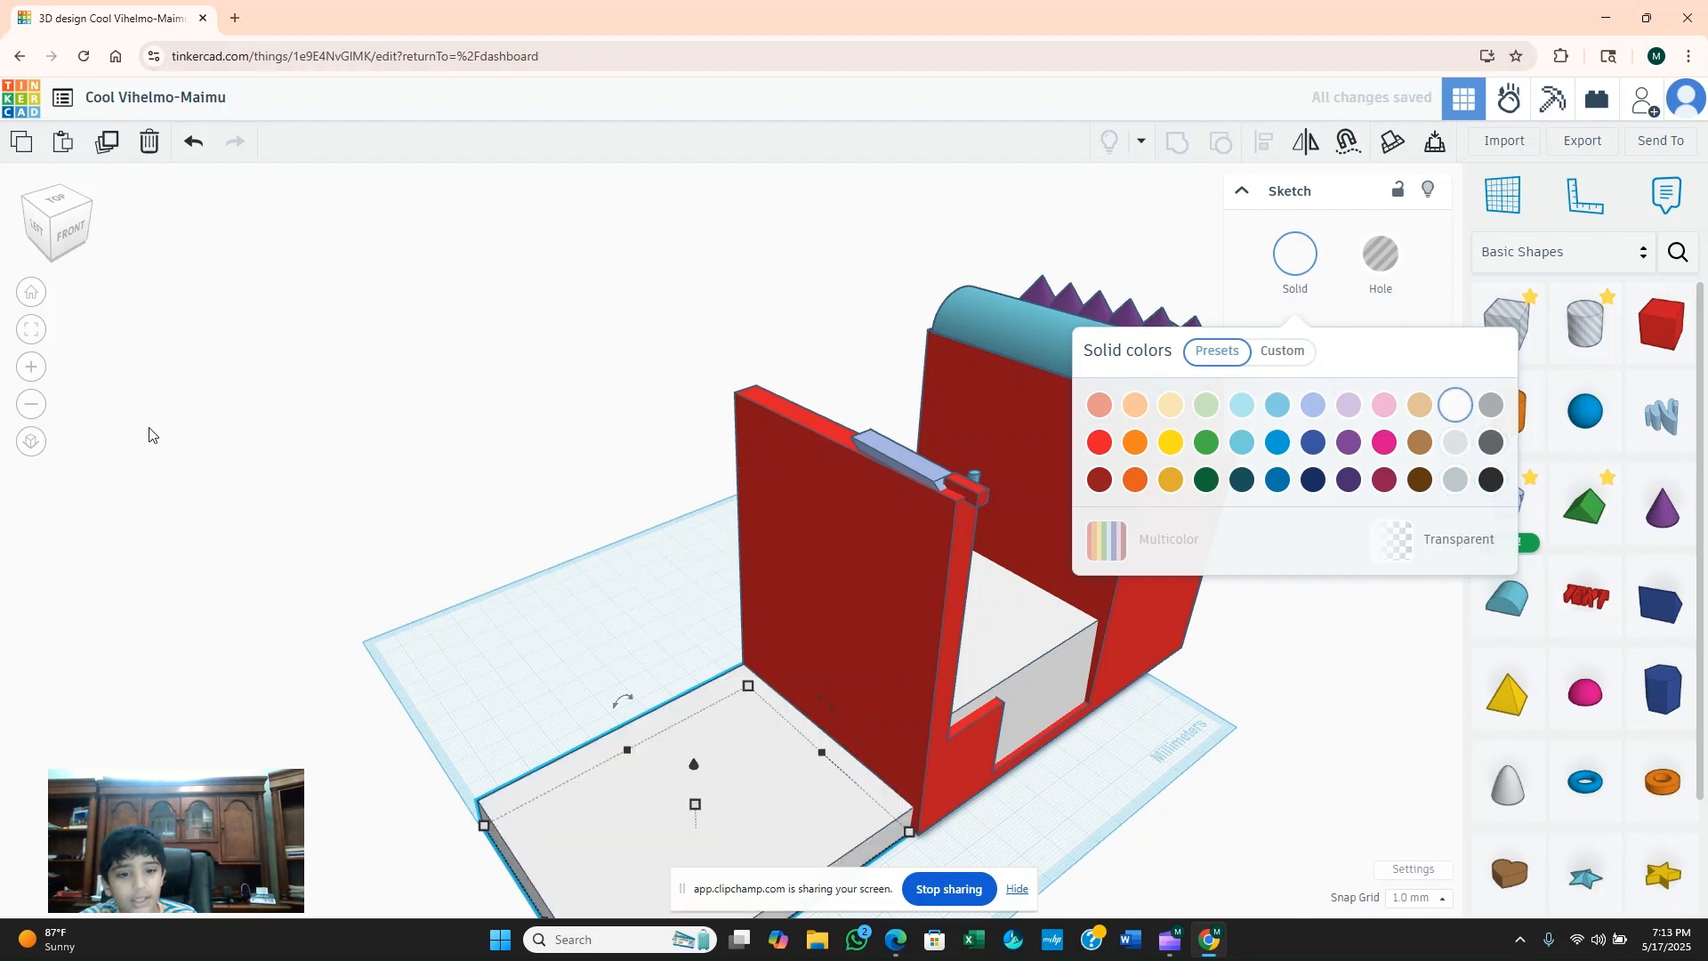
{"action": "left_click", "coordinate": [432, 399]}
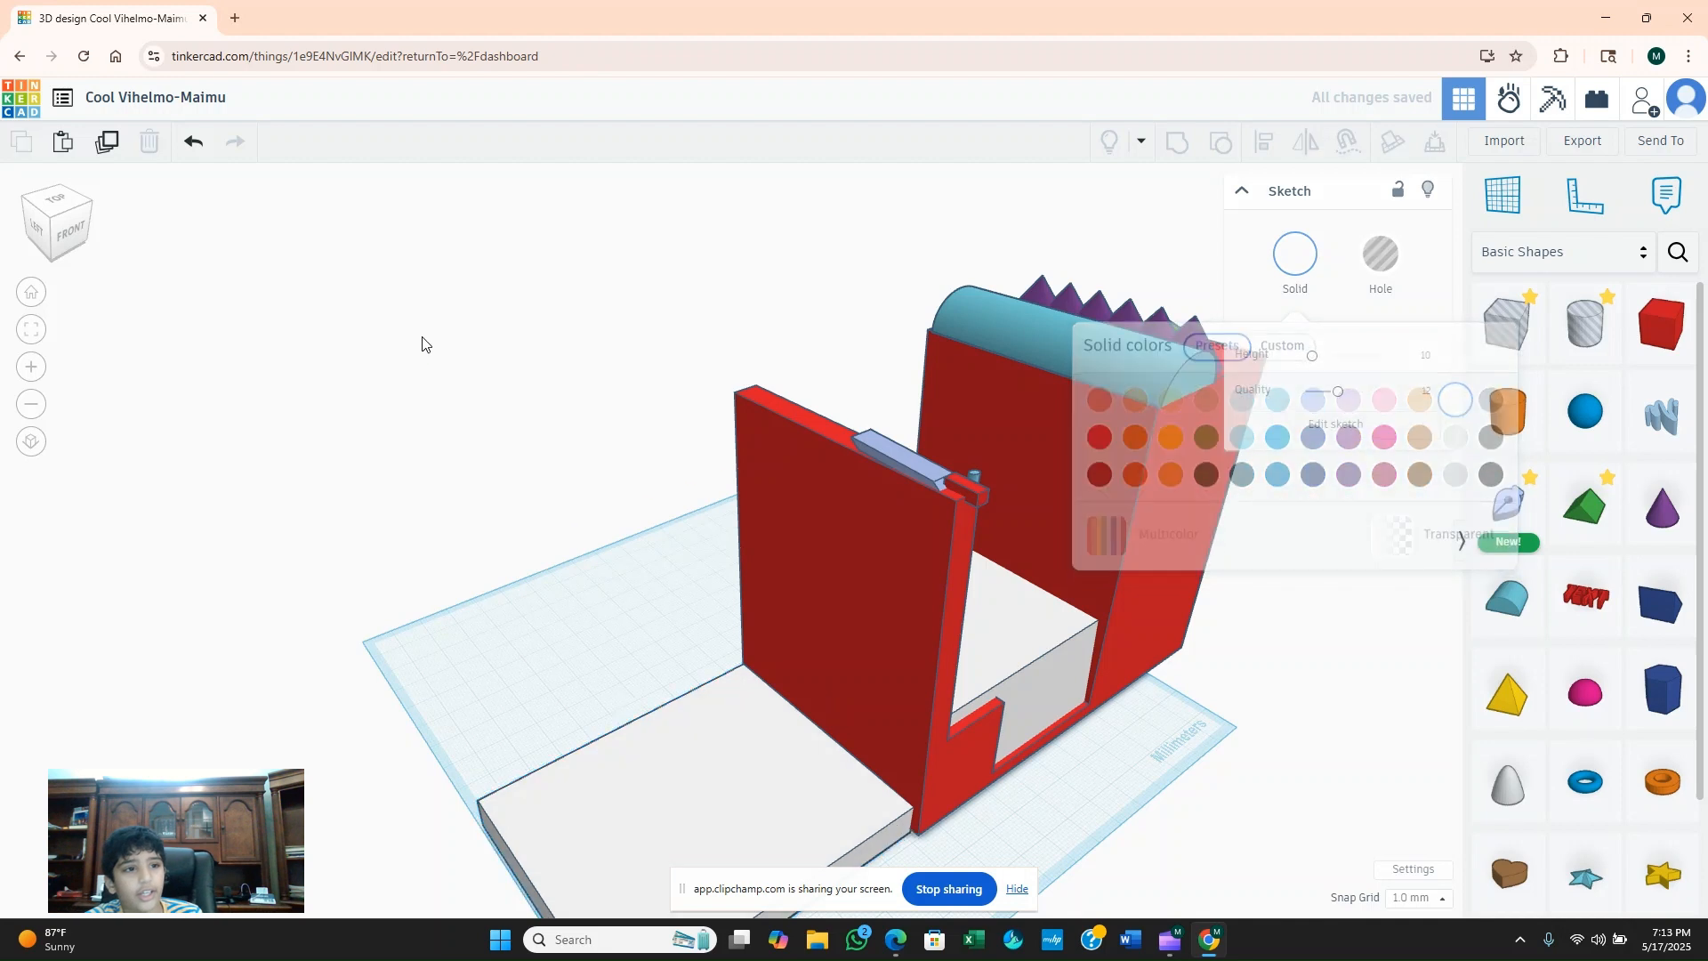
{"action": "left_click", "coordinate": [133, 100]}
{"action": "left_click", "coordinate": [483, 373]}
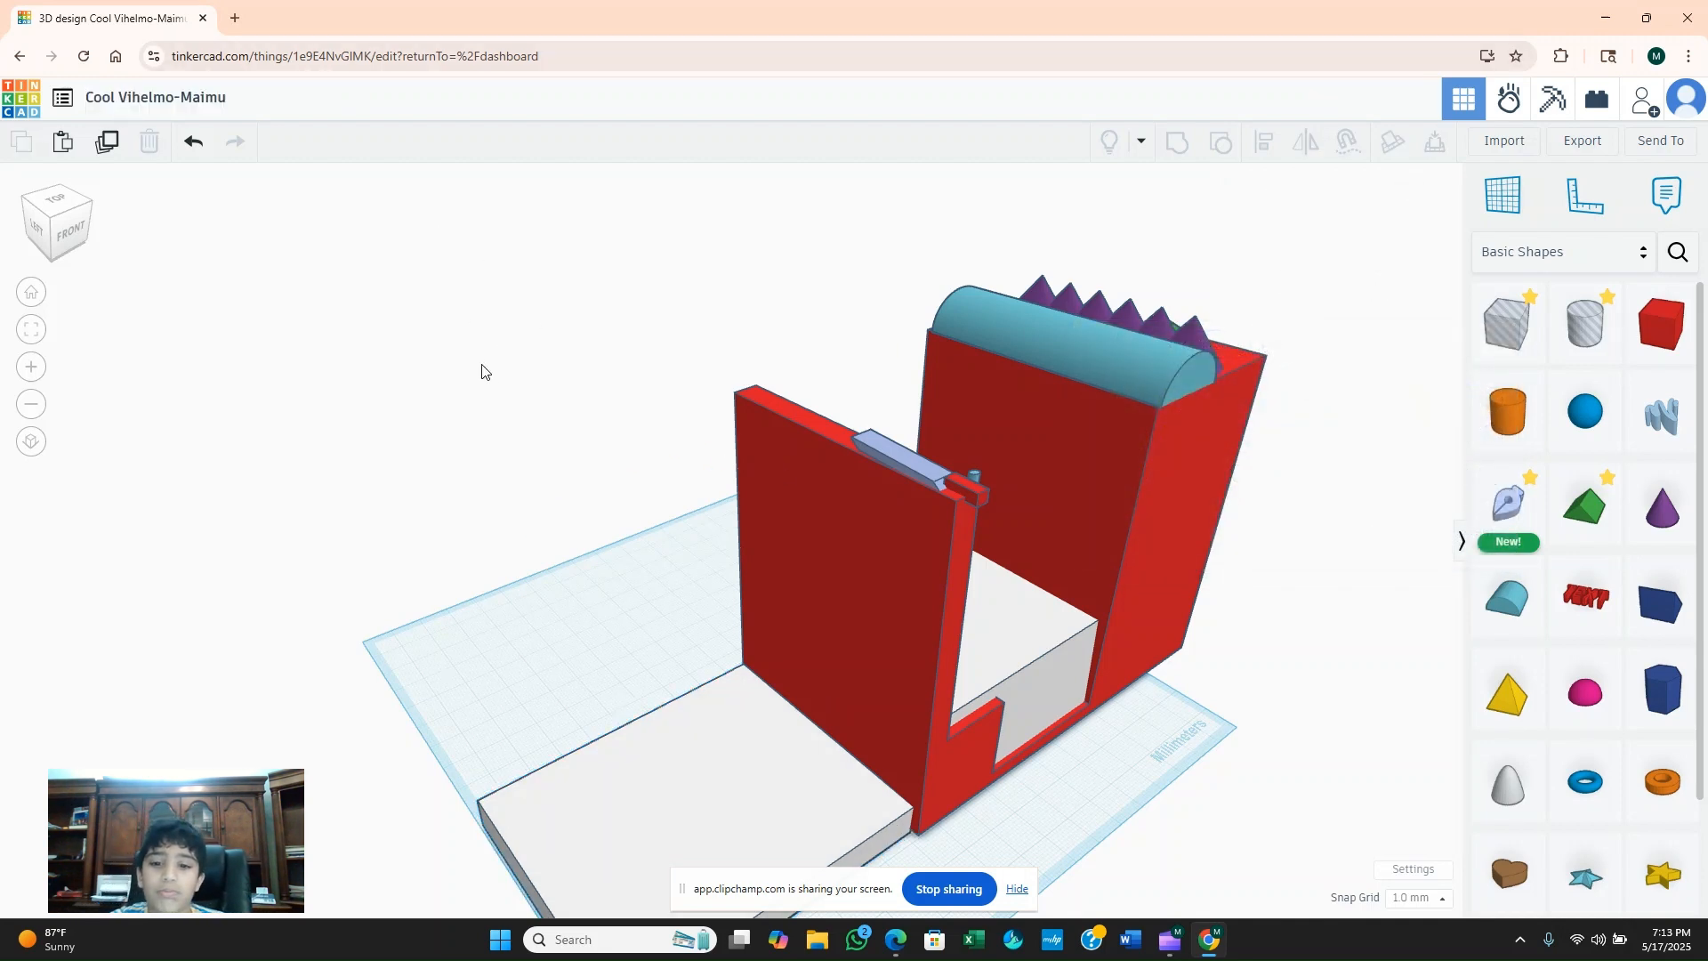